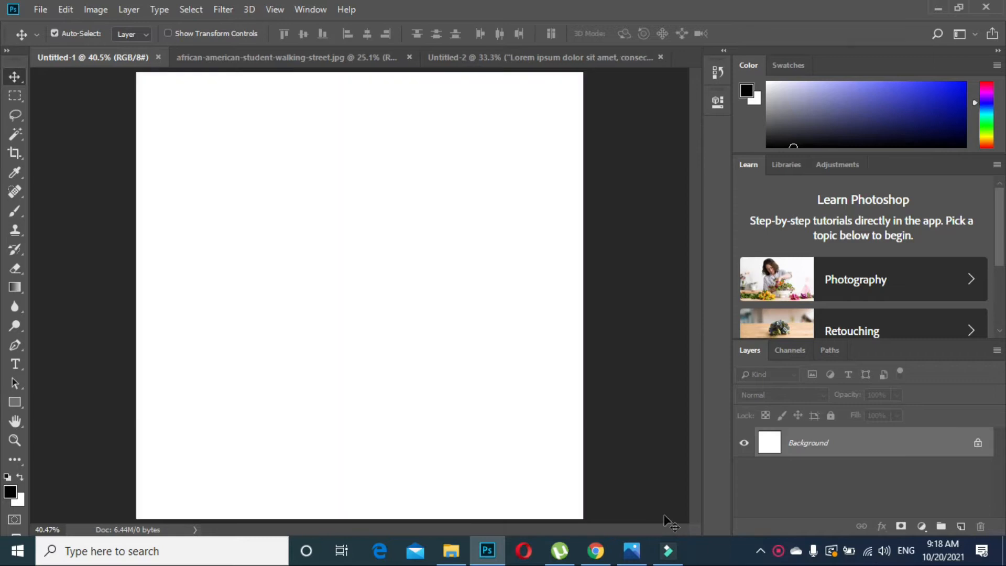
- Add a new layer above the background and fill it with black
click(959, 526)
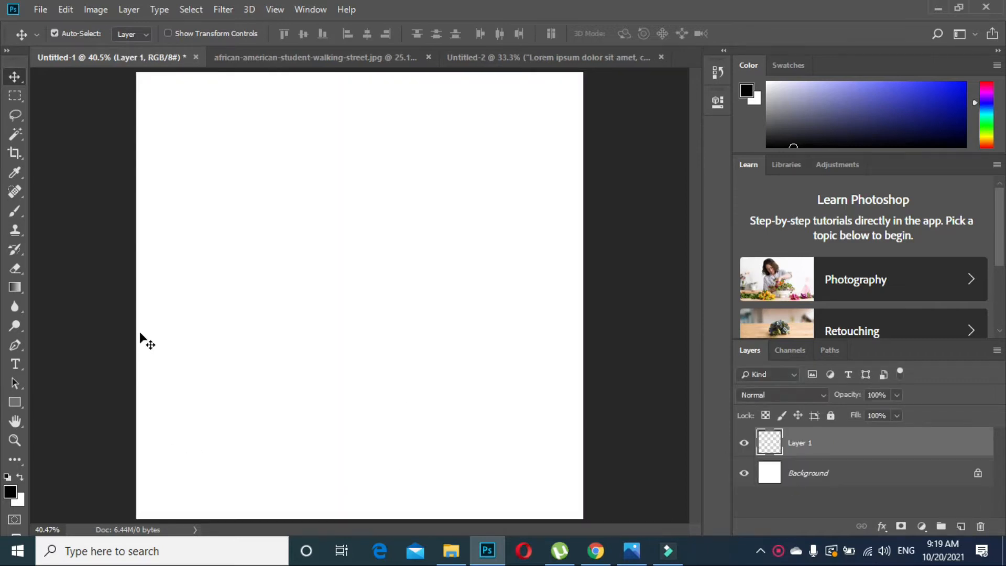
key(alt+BackSpace)
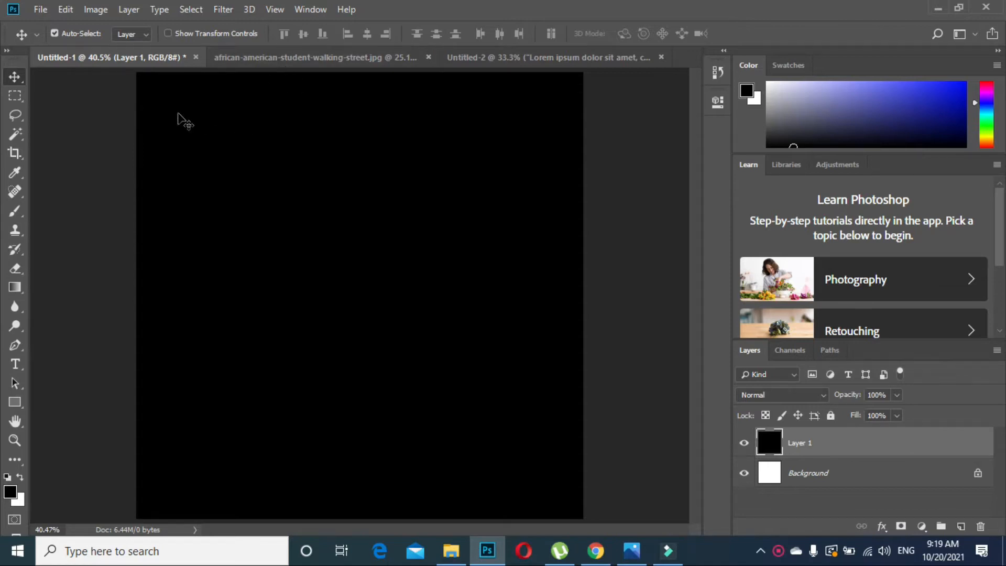
- Draw a rectangle about 517 by 542 px on the black canvas and fill it with yellow
click(24, 401)
drag(196, 180, 350, 342)
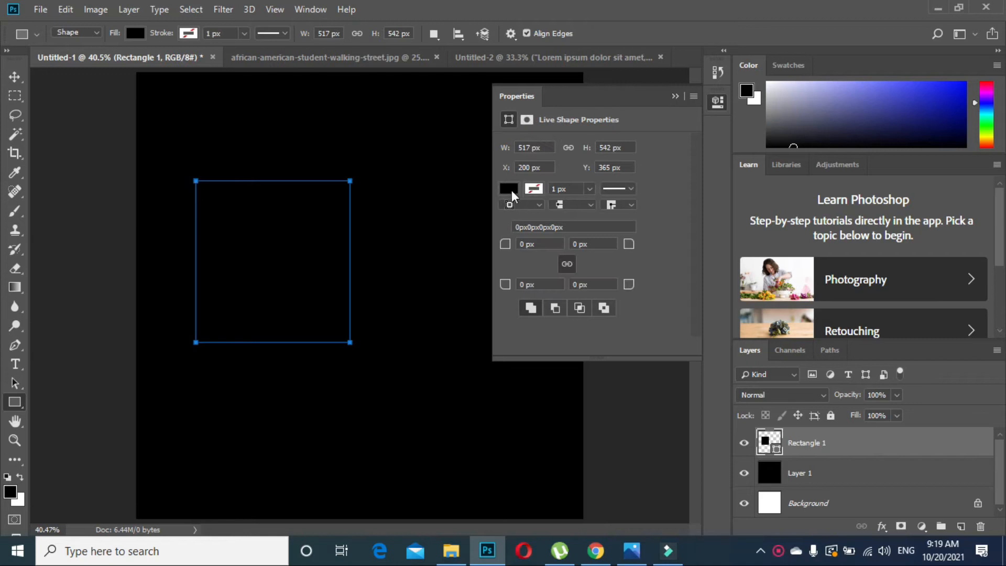
click(509, 189)
click(526, 284)
click(675, 96)
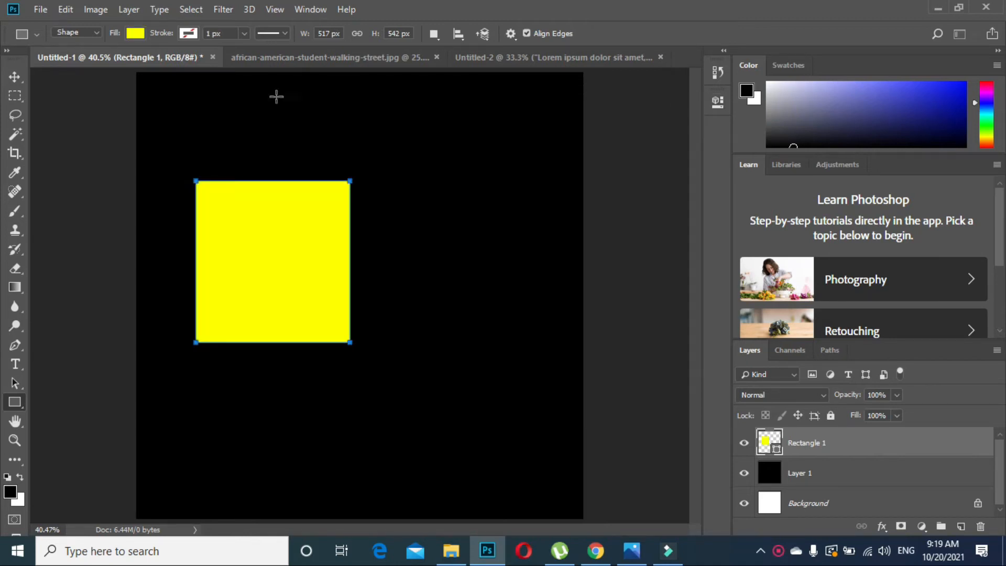
- Scale the yellow rectangle to about 270% and place it against the canvas's left and bottom edges, leaving black margins above and on the right
click(15, 77)
key(ctrl+t)
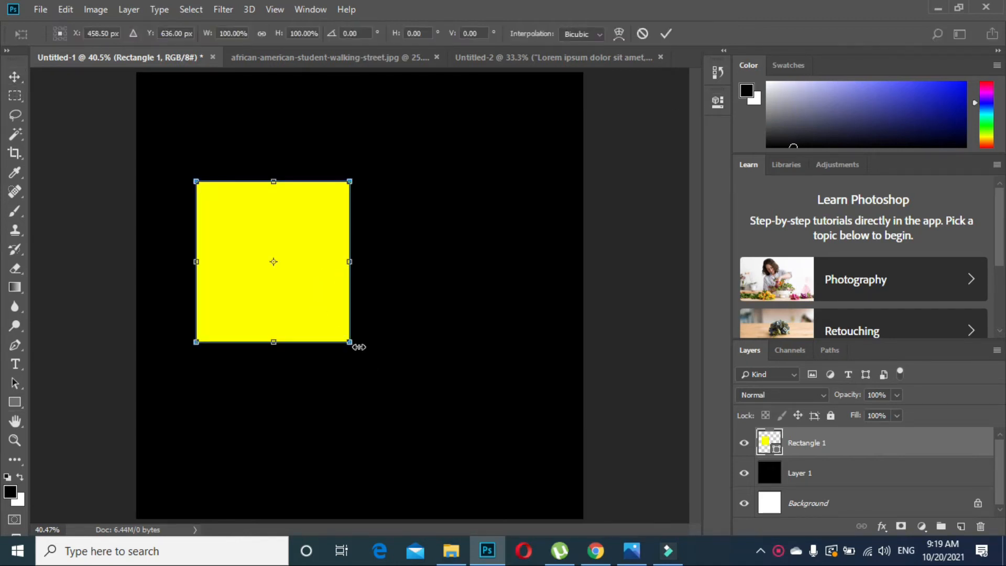
drag(349, 343, 487, 427)
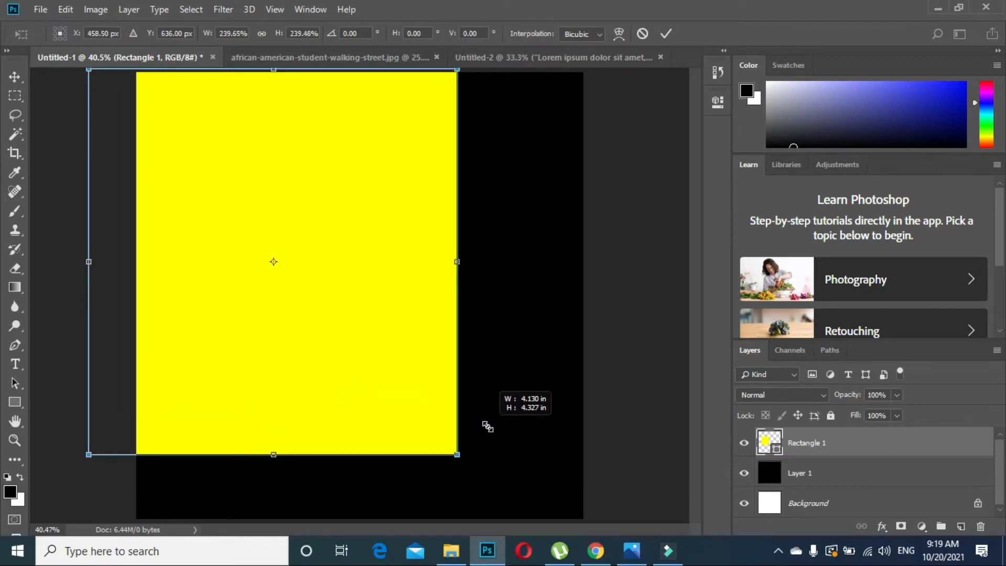
drag(350, 340, 397, 375)
drag(500, 490, 566, 531)
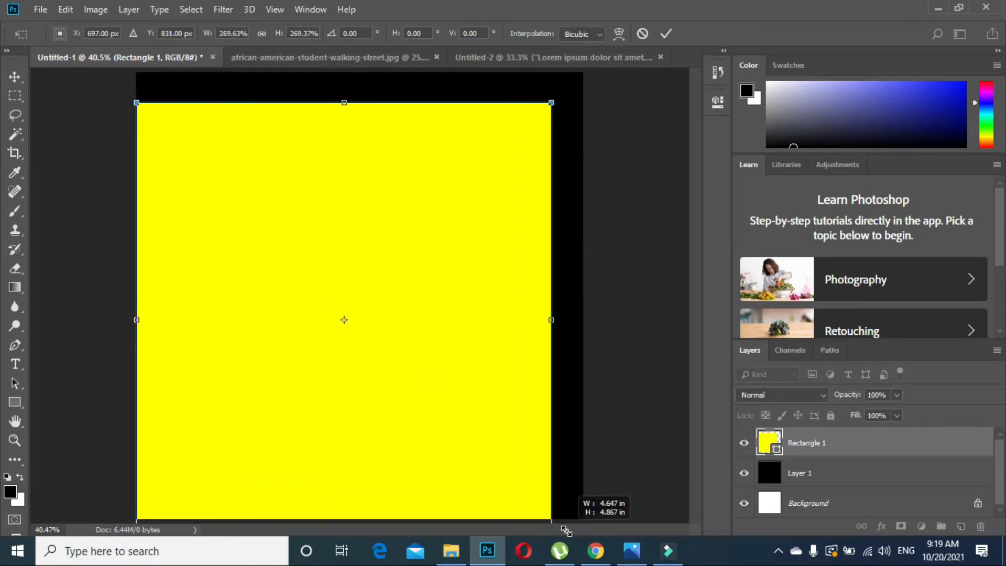
drag(566, 530, 567, 530)
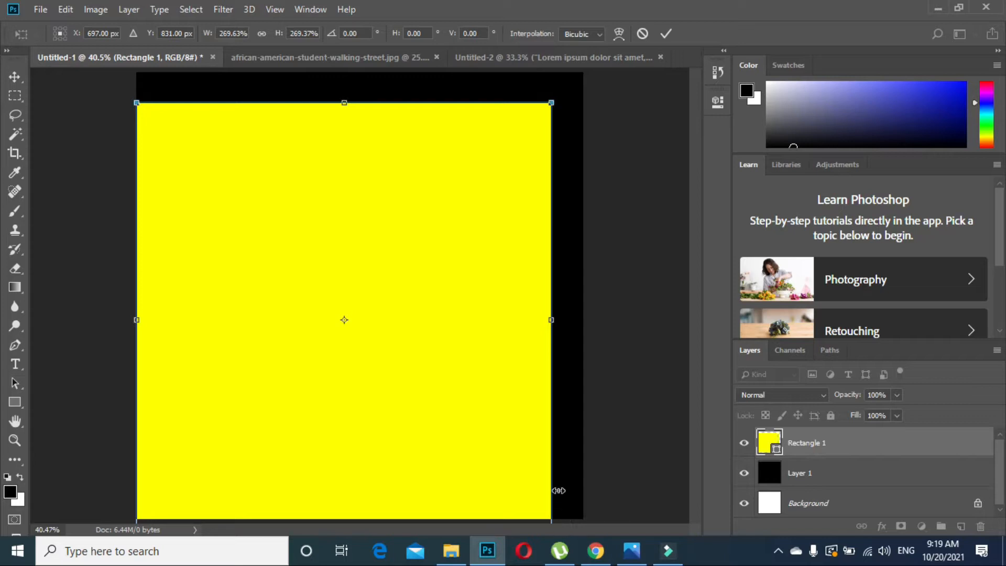
key(Return)
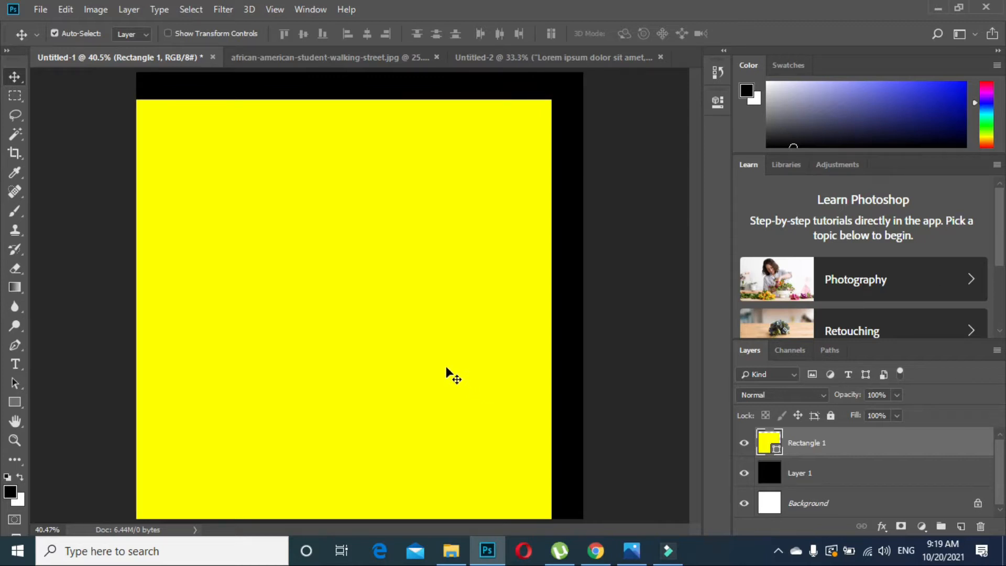
- Duplicate the yellow rectangle and set the copy's fill color to ffffff
drag(436, 343, 419, 325)
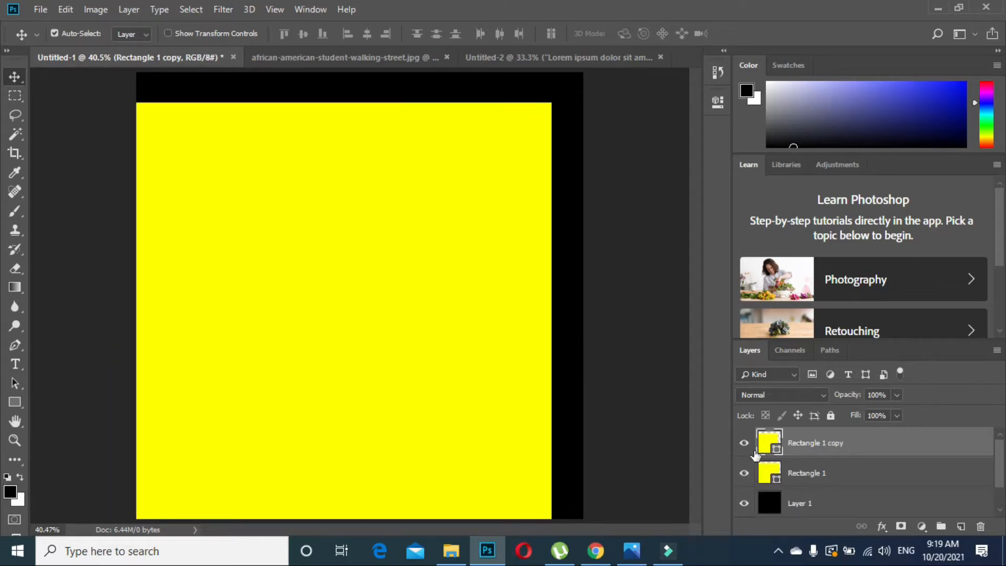
double_click(777, 449)
text(ffffff)
click(643, 94)
- Offset the white rectangle down and left of the yellow one and shift both, forming a yellow border inside a wider black margin
drag(446, 261, 448, 266)
key(Left)
key(Left)
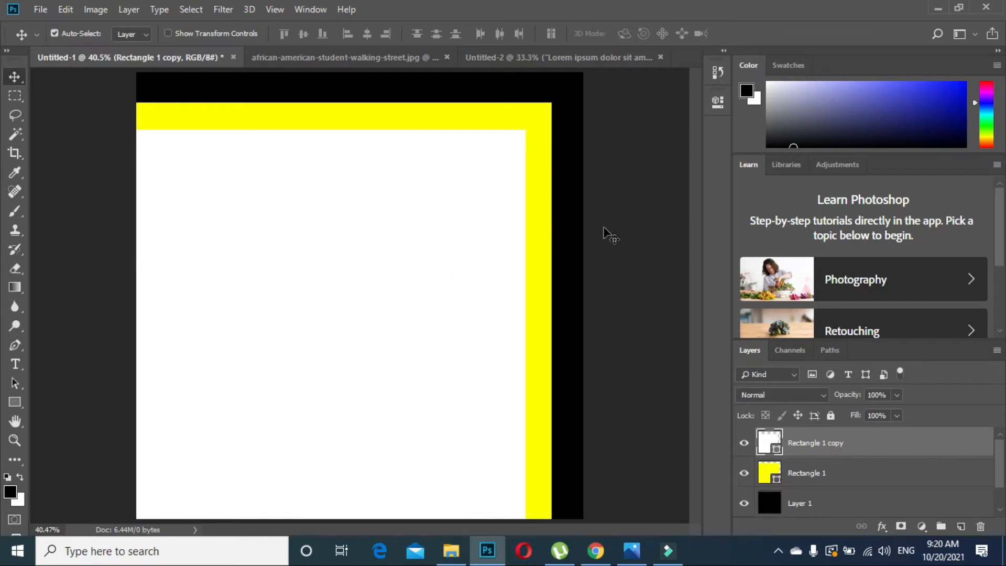
drag(496, 233, 472, 257)
drag(536, 240, 448, 256)
- Copy the photo from african-american-student-walking-street.jpg into the Untitled-1 document
click(411, 57)
drag(356, 234, 507, 286)
key(Return)
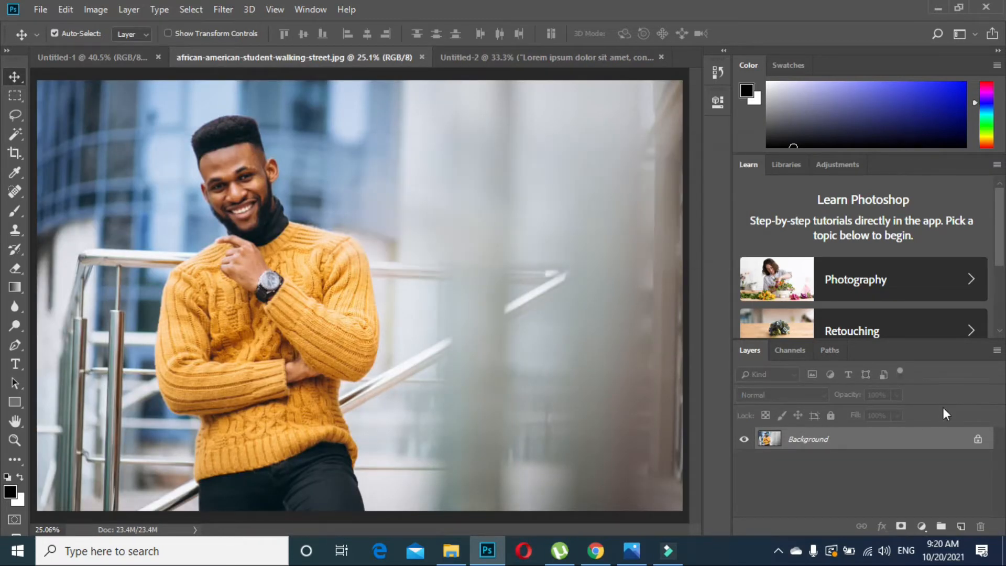
drag(475, 247, 399, 299)
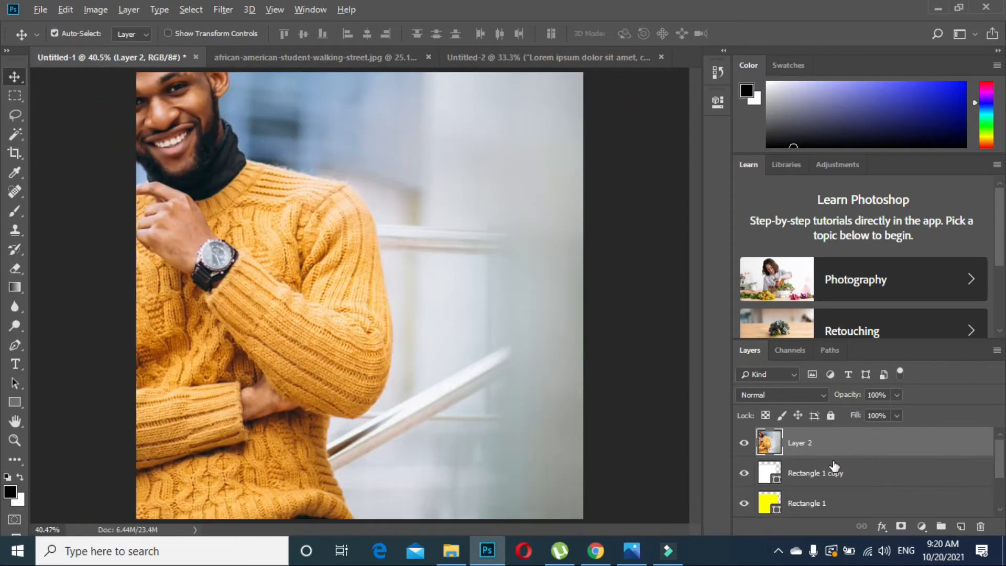
- Scale the photo down to about 45% and center it over the white rectangle
click(833, 471)
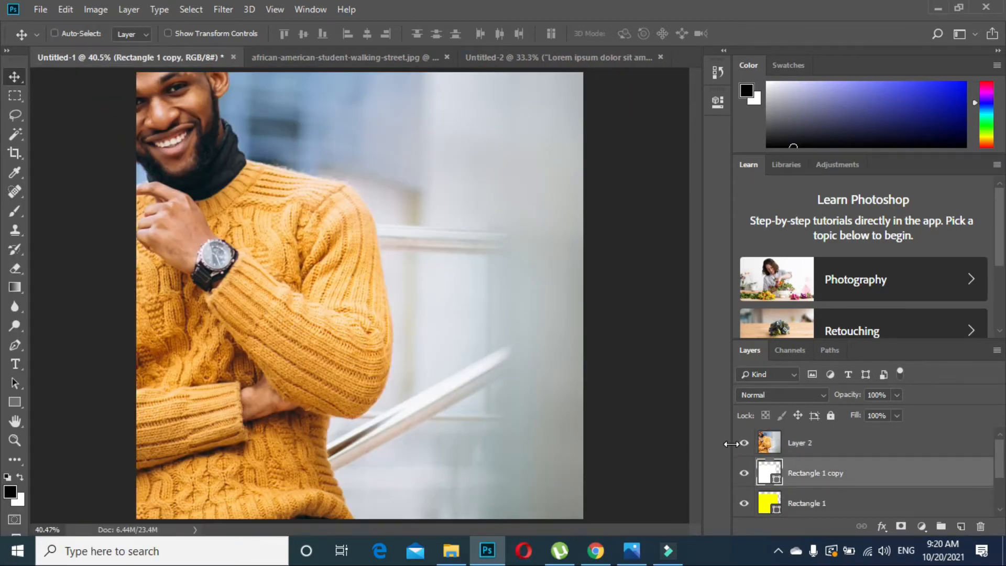
click(823, 444)
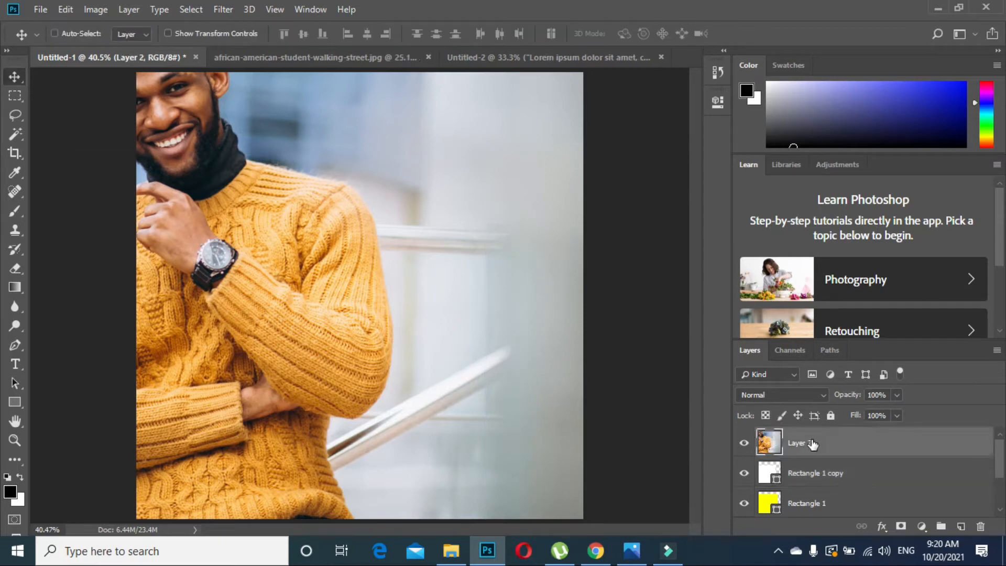
key(ctrl+t)
right_click(534, 349)
click(565, 349)
drag(658, 483, 486, 402)
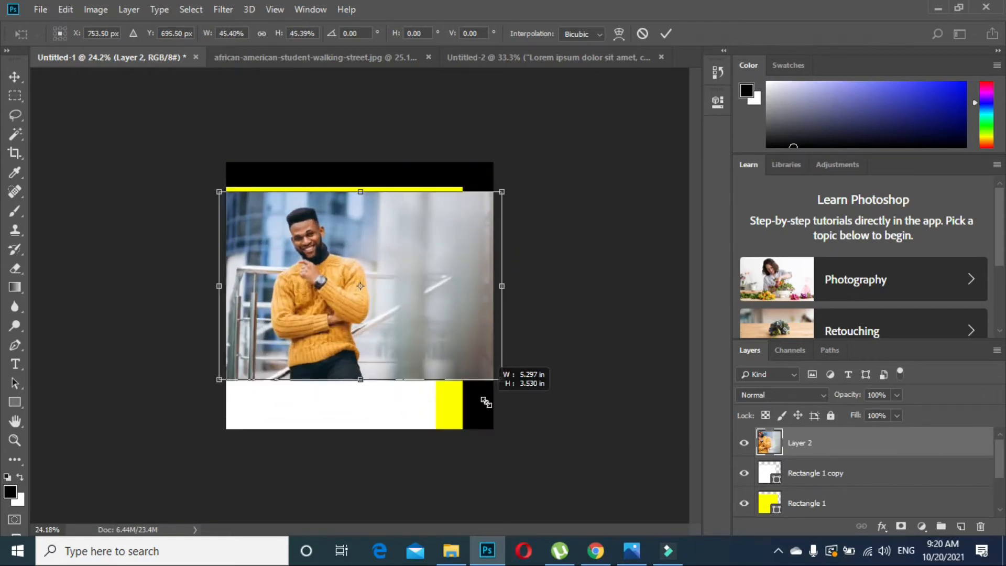
drag(421, 339, 422, 356)
key(Return)
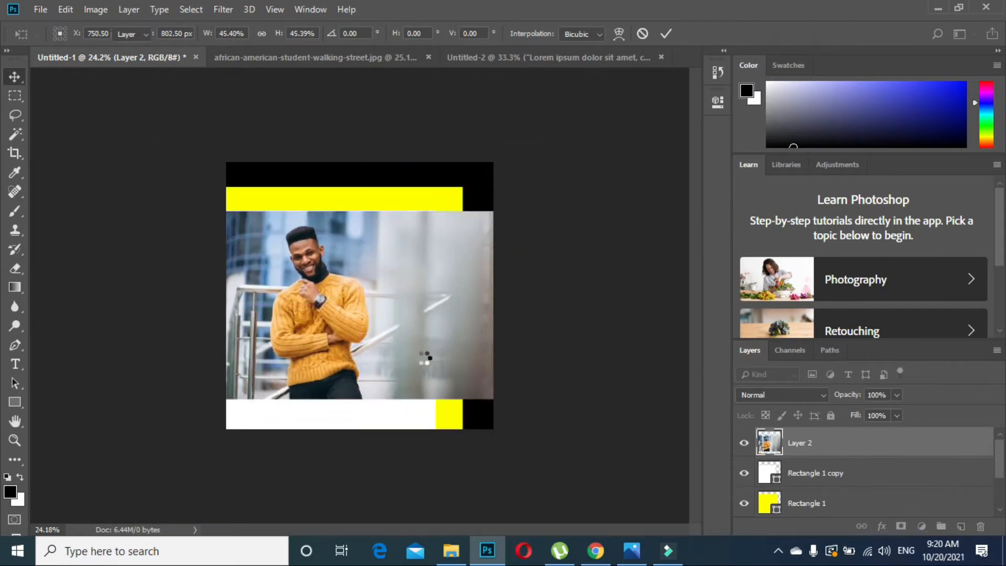
- Clip the photo to the white rectangle and enlarge and reposition it until it fills the whole rectangle
alt+click(843, 452)
drag(379, 332, 379, 344)
key(ctrl+t)
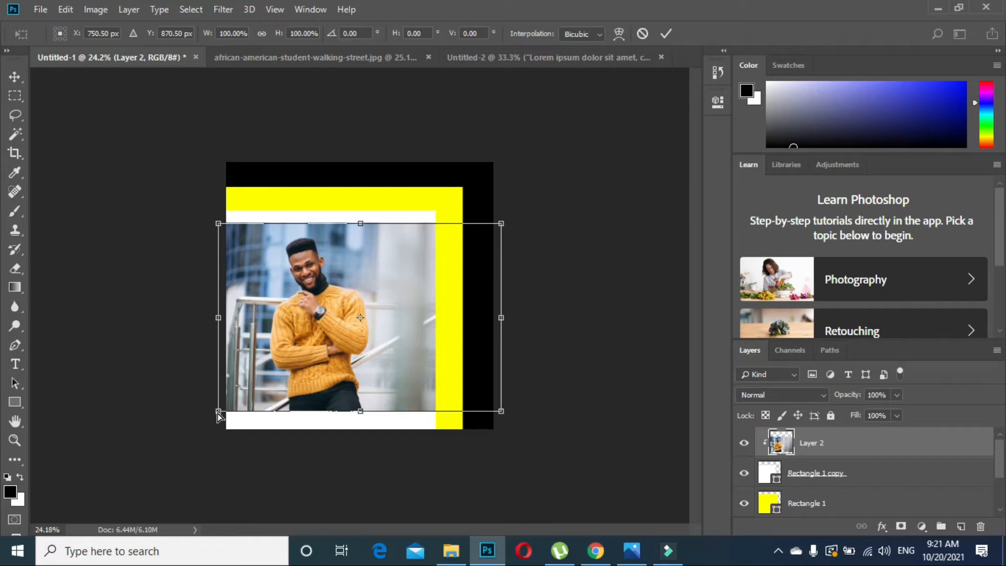
drag(218, 408, 193, 427)
drag(500, 223, 521, 209)
mouse_move(190, 425)
mouse_down()
mouse_move(201, 361)
mouse_move(186, 427)
mouse_up()
key(Return)
drag(365, 417, 373, 381)
- Draw a rectangle about 831 by 463 px over the photo's upper left area and fill it with white
key(z)
drag(318, 331, 329, 339)
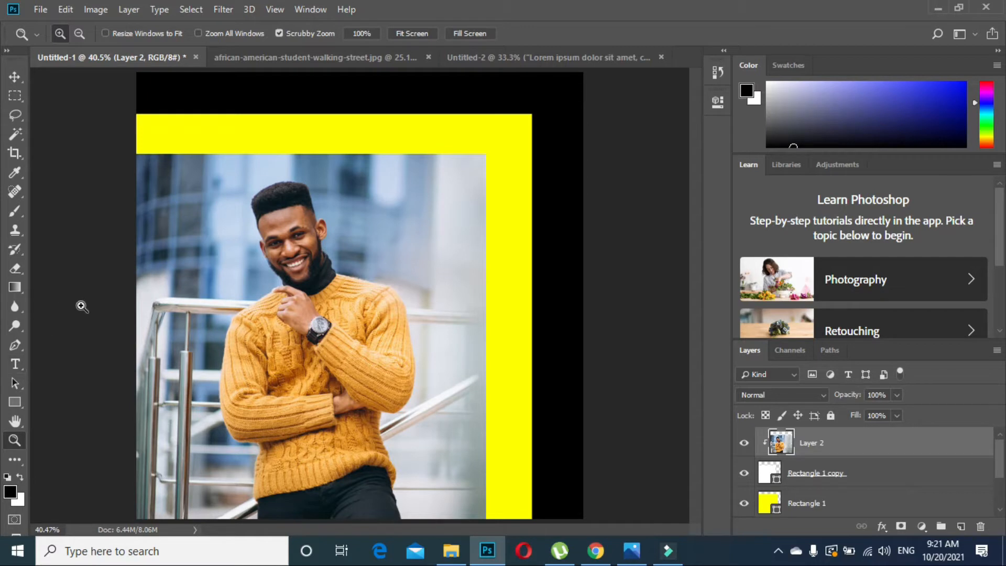
click(15, 401)
drag(92, 175, 338, 312)
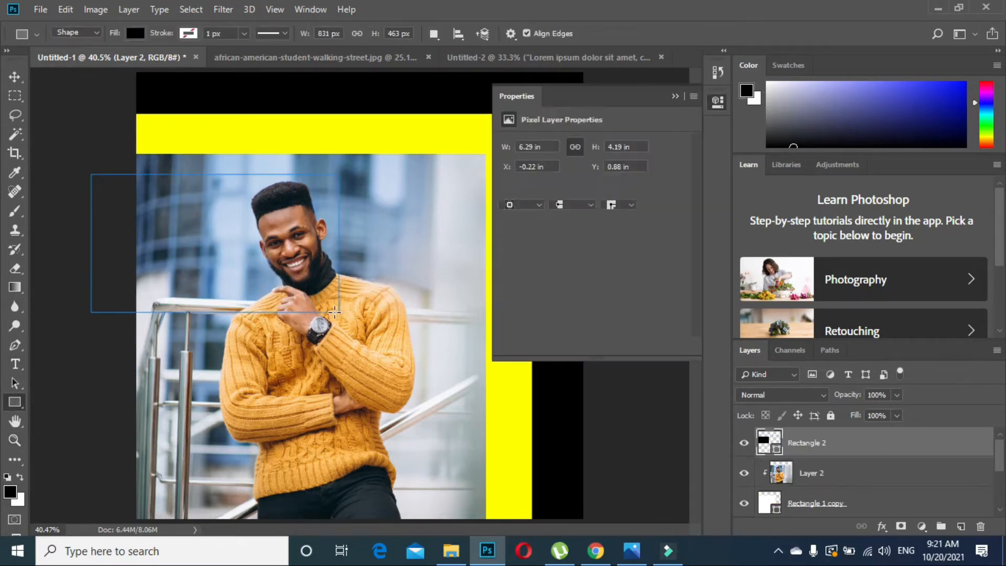
click(509, 189)
click(547, 266)
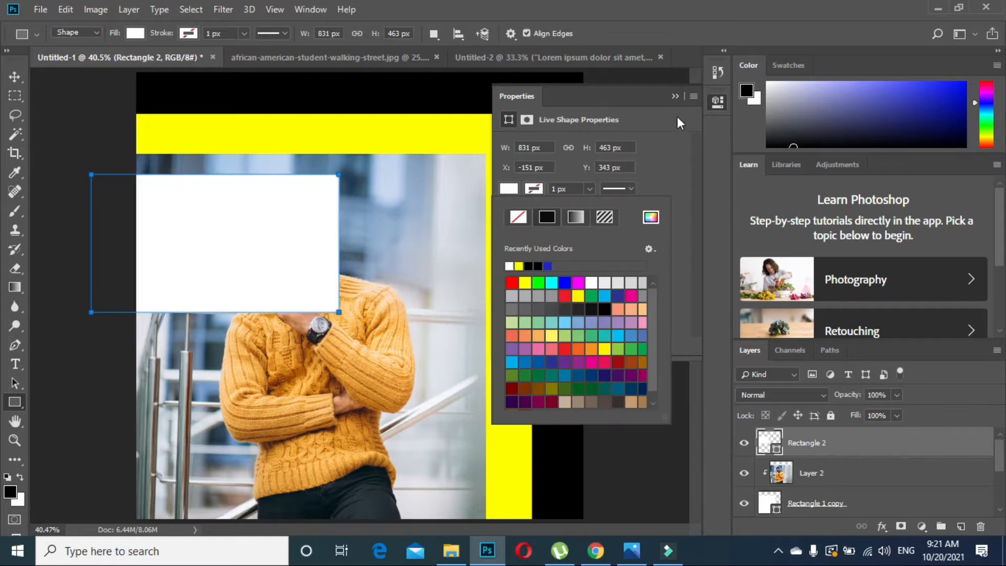
click(675, 96)
- Move the new white rectangle to the canvas's upper left corner and rotate it to about -30°
key(ctrl+t)
drag(289, 244, 280, 149)
drag(353, 154, 344, 78)
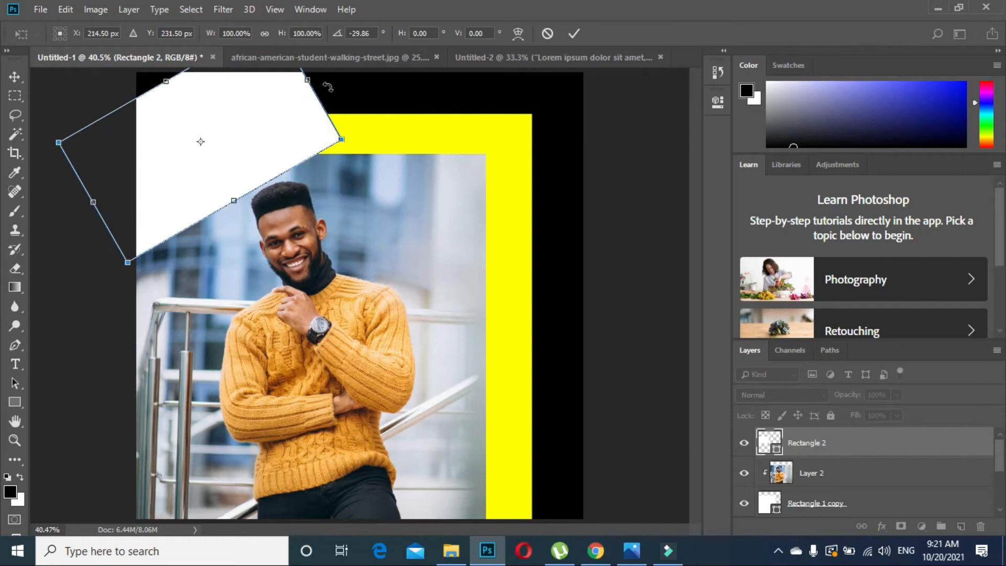
mouse_move(259, 124)
mouse_down()
mouse_move(279, 99)
mouse_move(258, 113)
mouse_up()
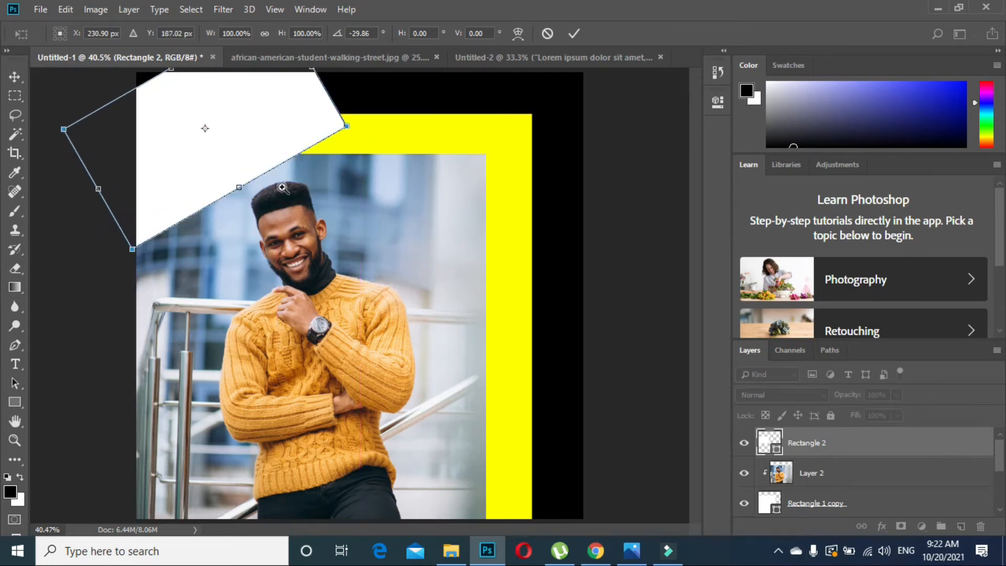
- Rotate the white corner rectangle to about -43°, scale it to about 161% width and 146% height, and apply the transformation as a regular path
right_click(288, 218)
click(324, 282)
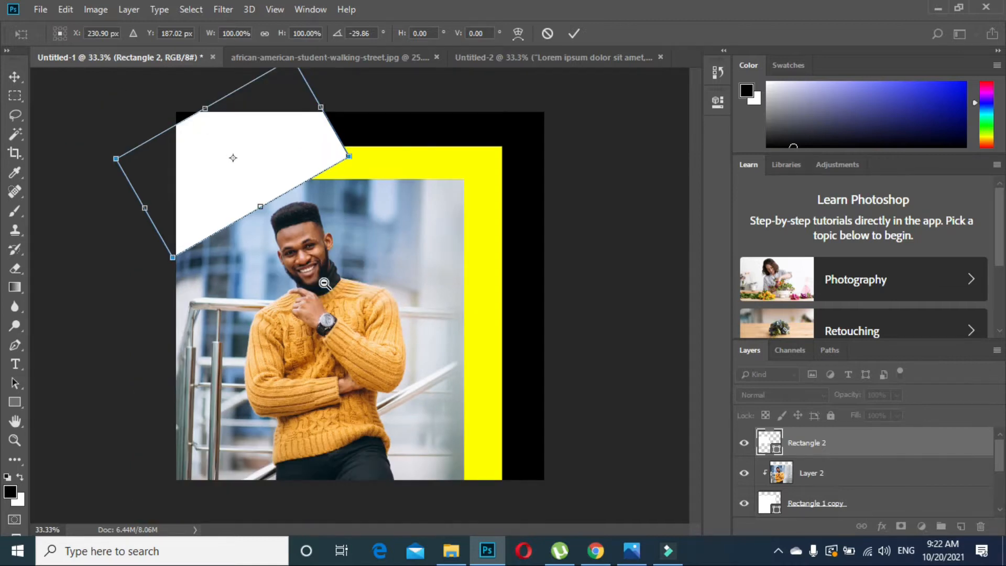
alt+click(325, 284)
drag(330, 153, 361, 135)
drag(289, 192, 282, 258)
drag(385, 146, 350, 145)
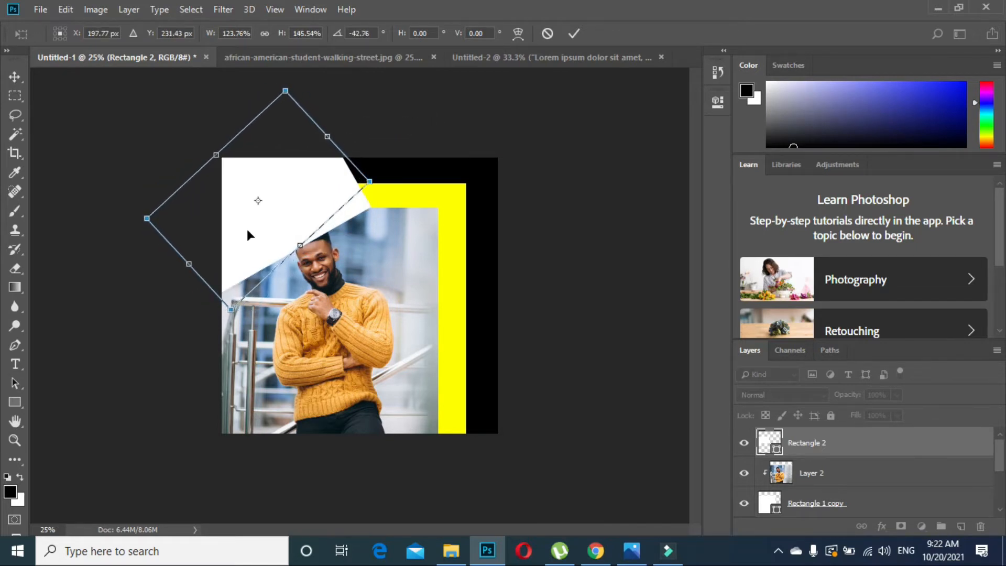
drag(199, 277, 186, 294)
drag(328, 135, 353, 110)
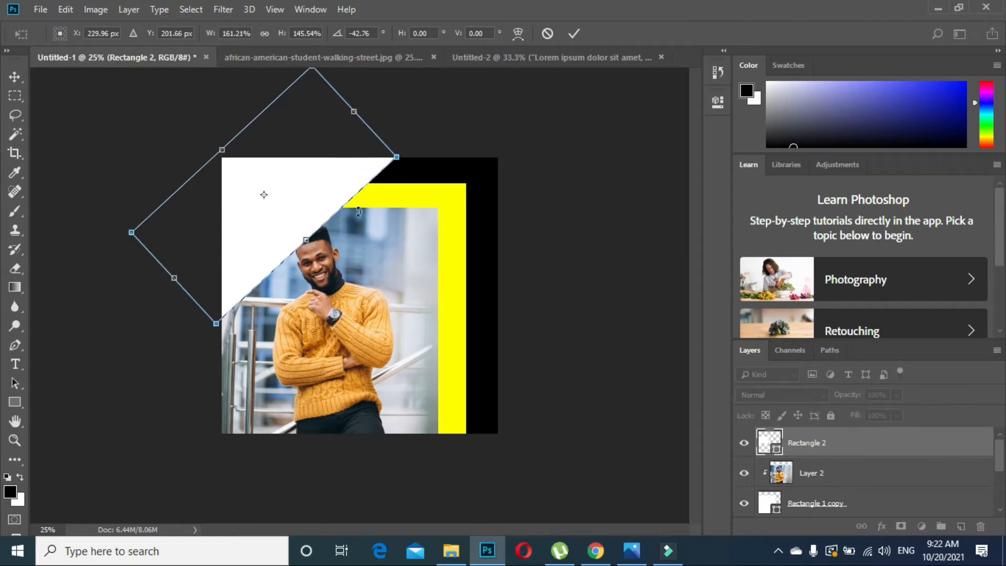
click(15, 76)
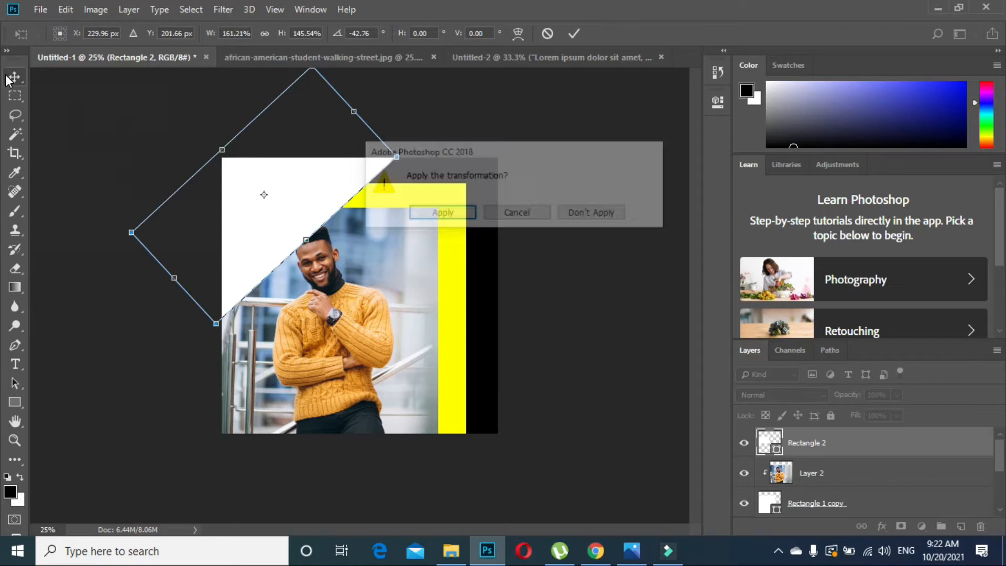
click(445, 214)
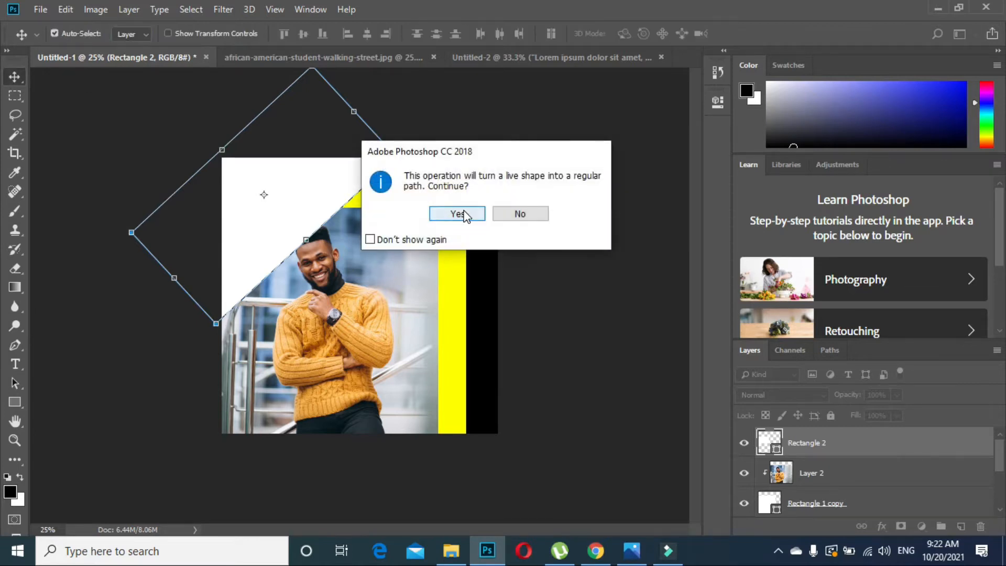
click(462, 215)
click(174, 141)
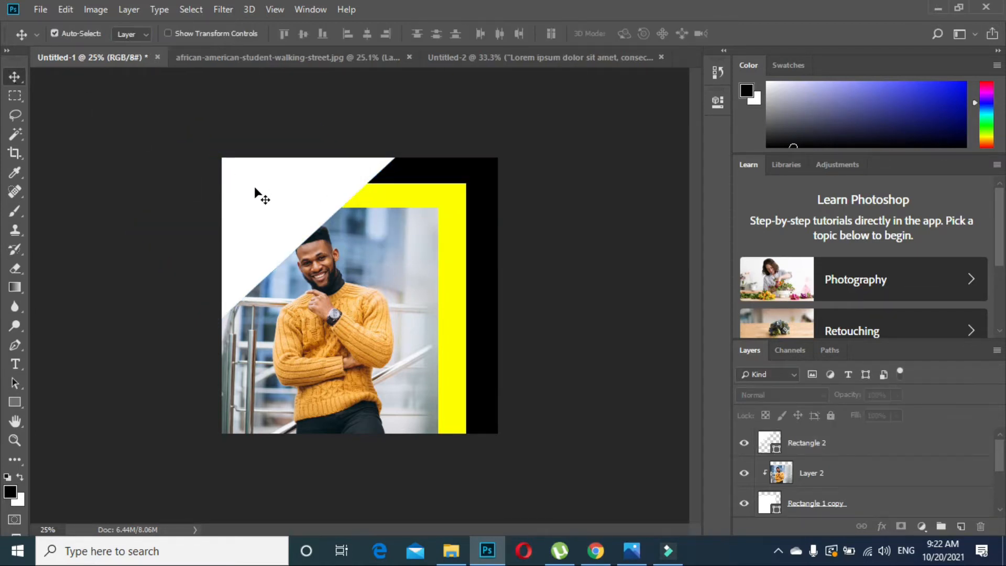
- Shift the photo slightly to the right within its clipped frame
drag(351, 292, 362, 294)
key(z)
right_click(292, 224)
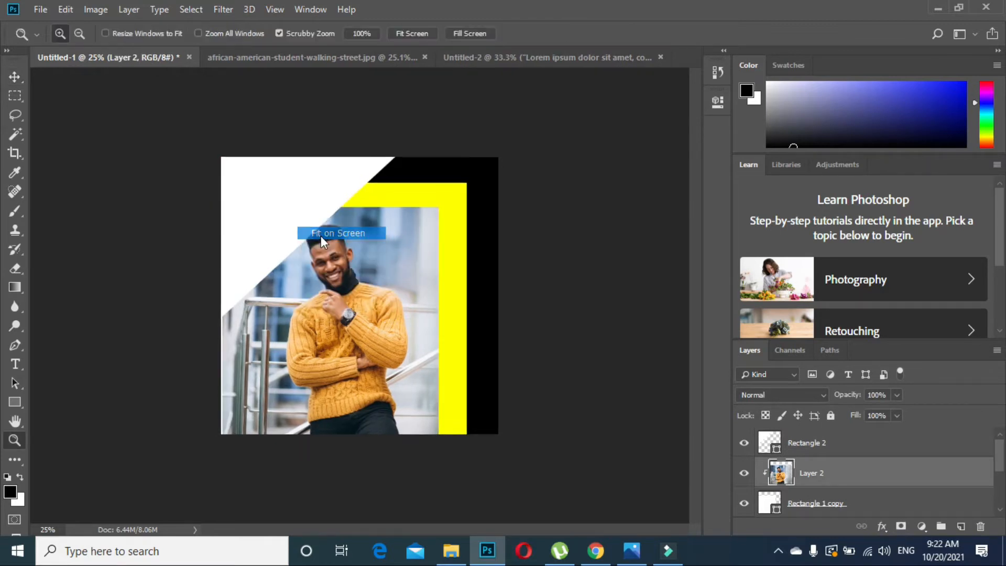
click(325, 228)
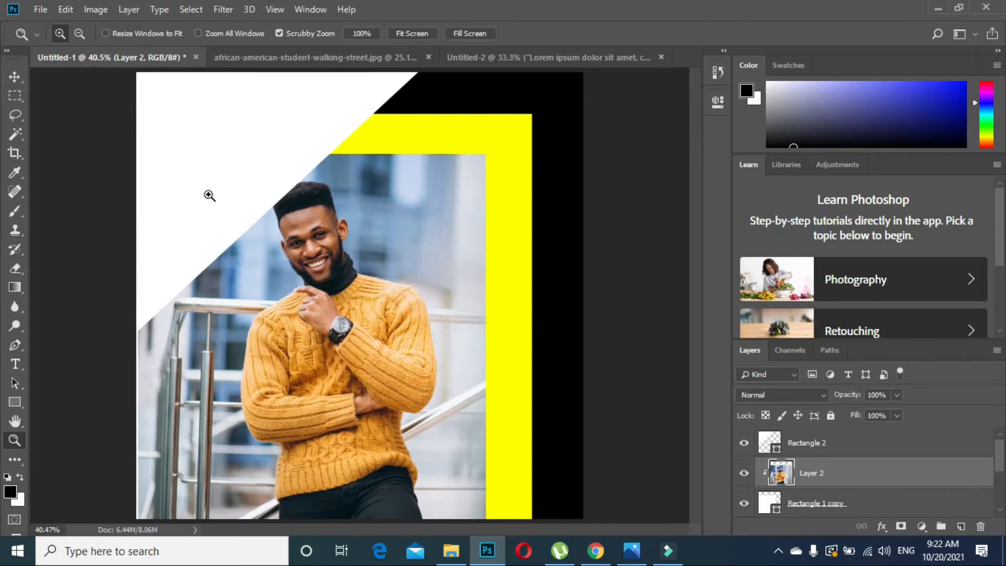
key(v)
click(254, 190)
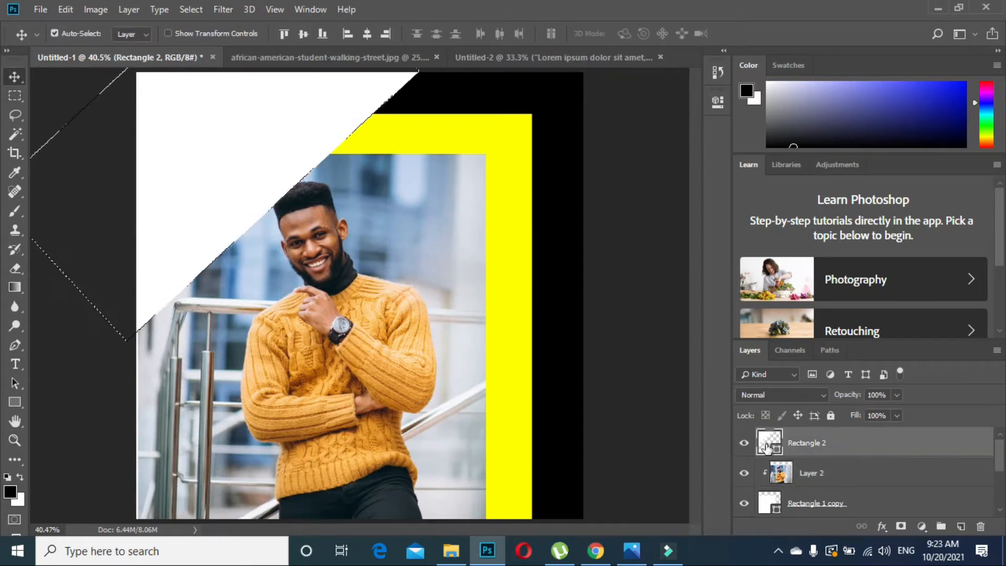
click(753, 444)
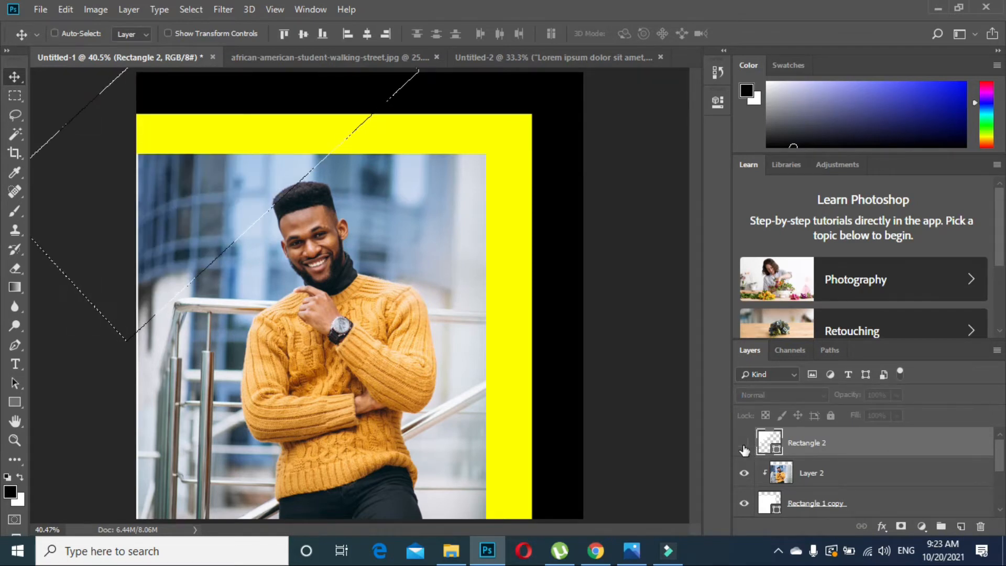
click(743, 443)
click(425, 299)
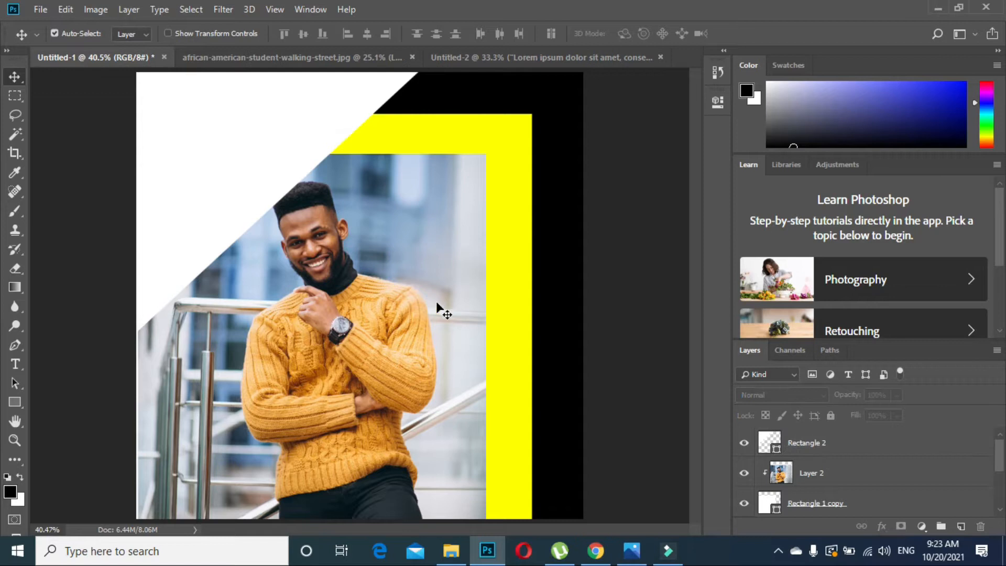
drag(245, 197, 534, 534)
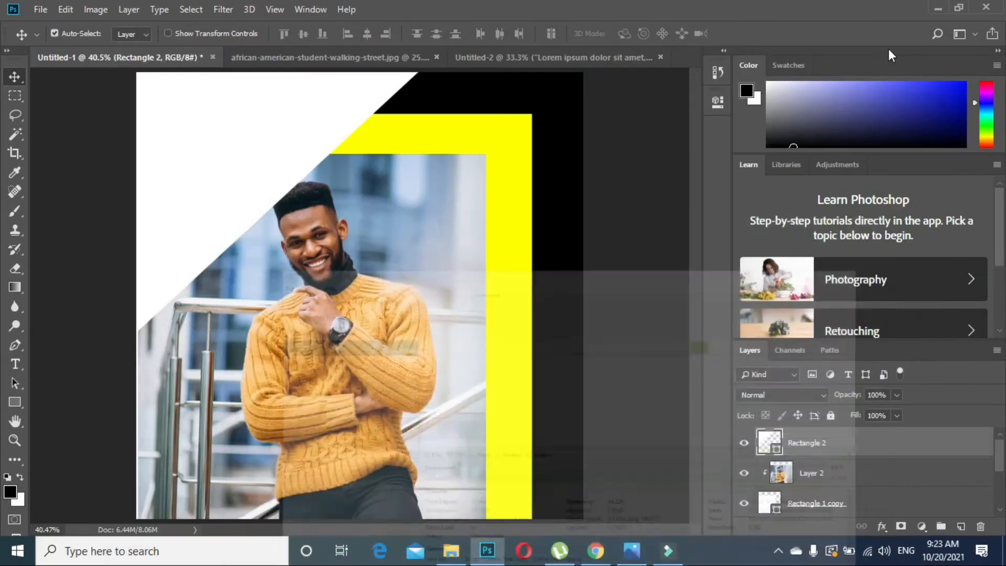
- Duplicate the white corner shape into the canvas's lower right corner and nudge the copy slightly upward
click(890, 47)
drag(225, 189, 483, 396)
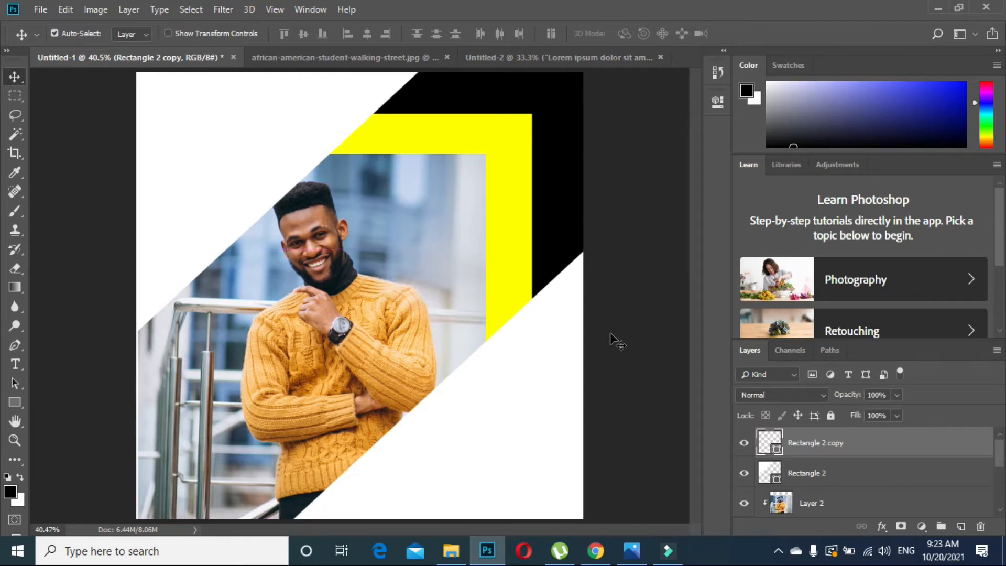
key(ctrl+t)
drag(633, 220, 631, 219)
key(Return)
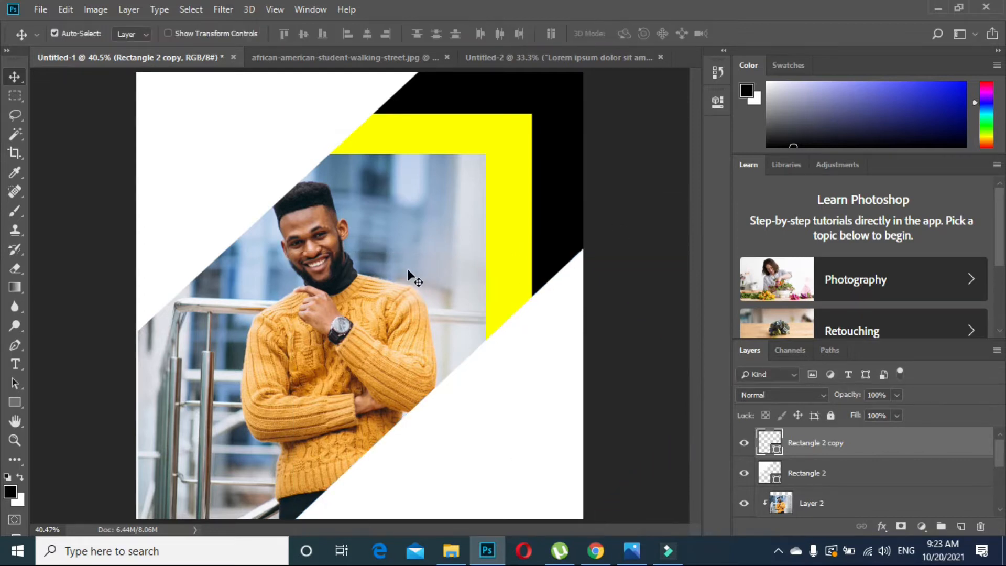
click(619, 239)
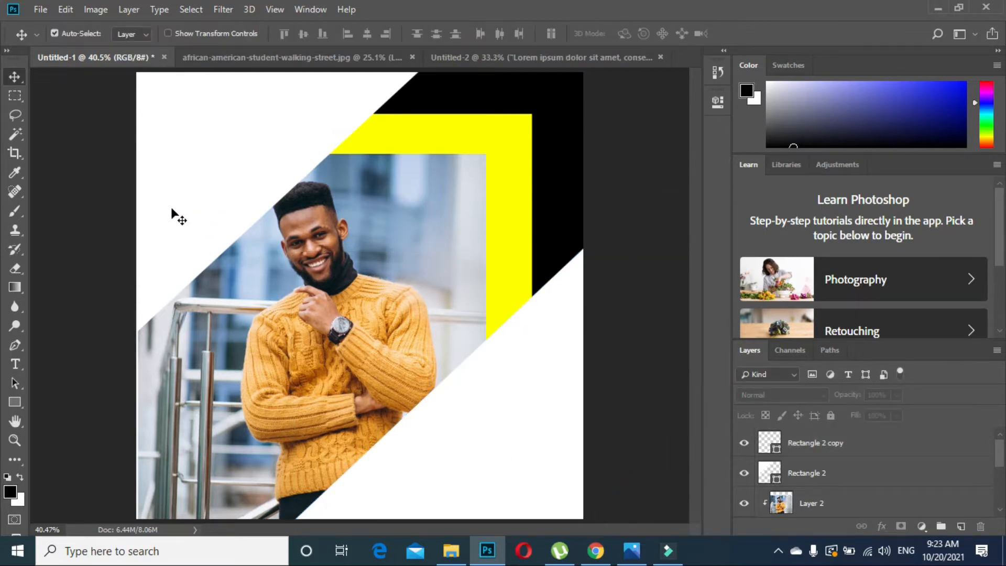
- Add the text "Sale" in black 12 pt Myriad Pro Regular on the upper left white corner and select the word
key(t)
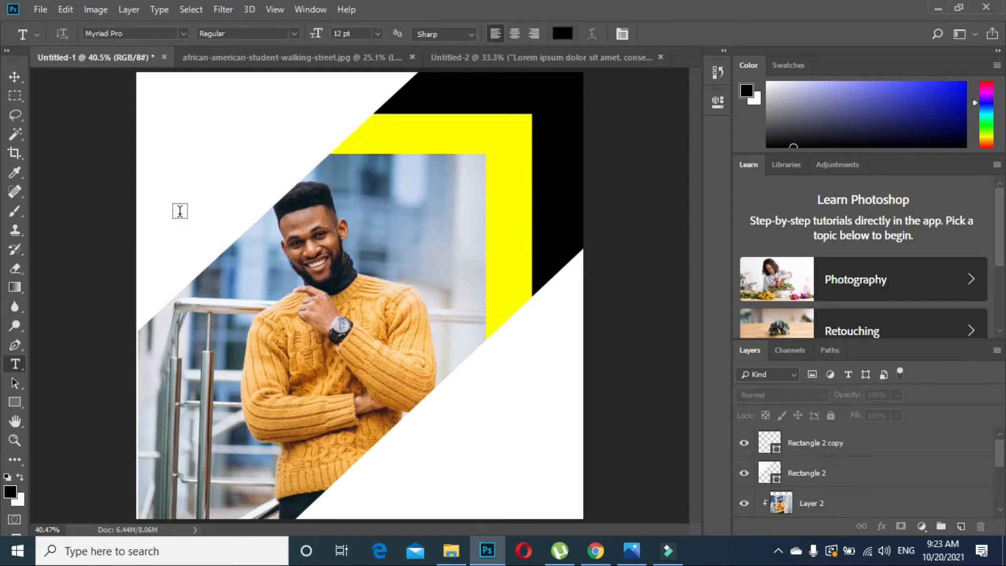
click(190, 140)
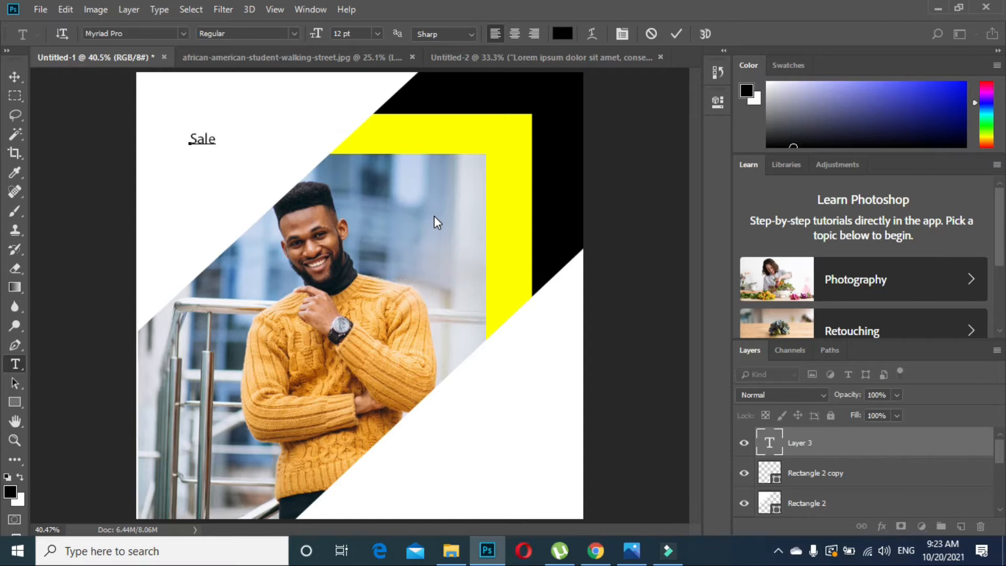
click(14, 76)
key(t)
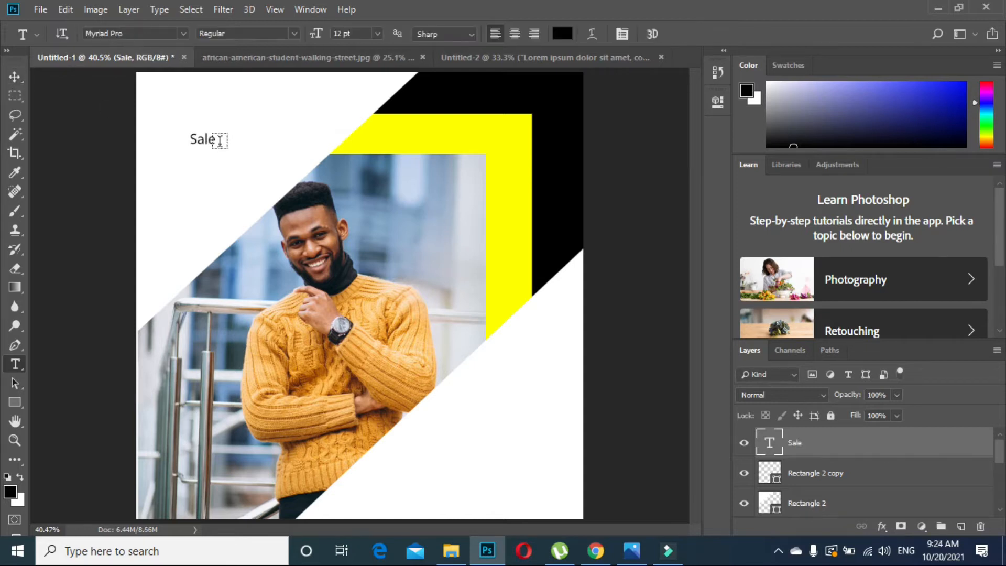
double_click(207, 138)
click(136, 32)
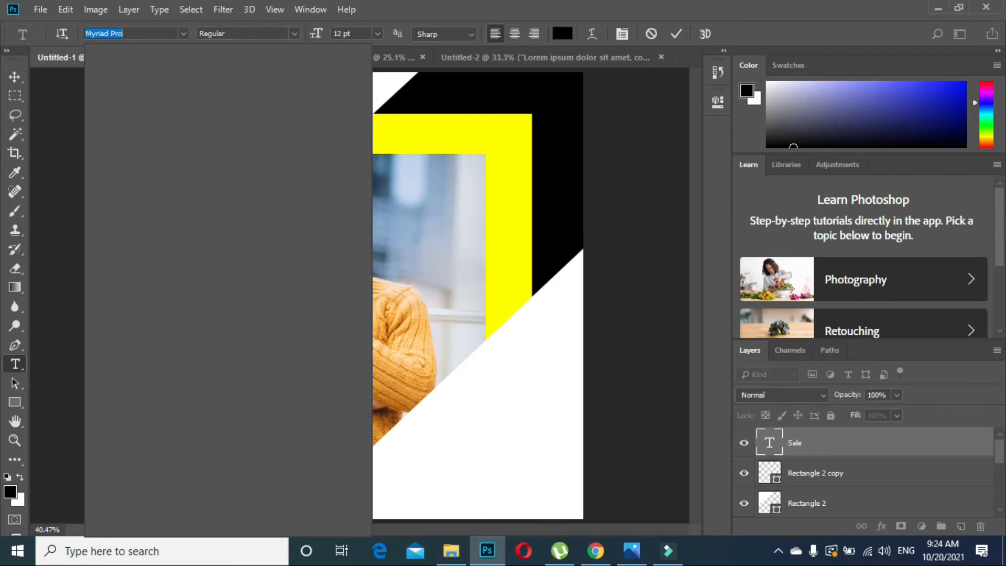
text(mon)
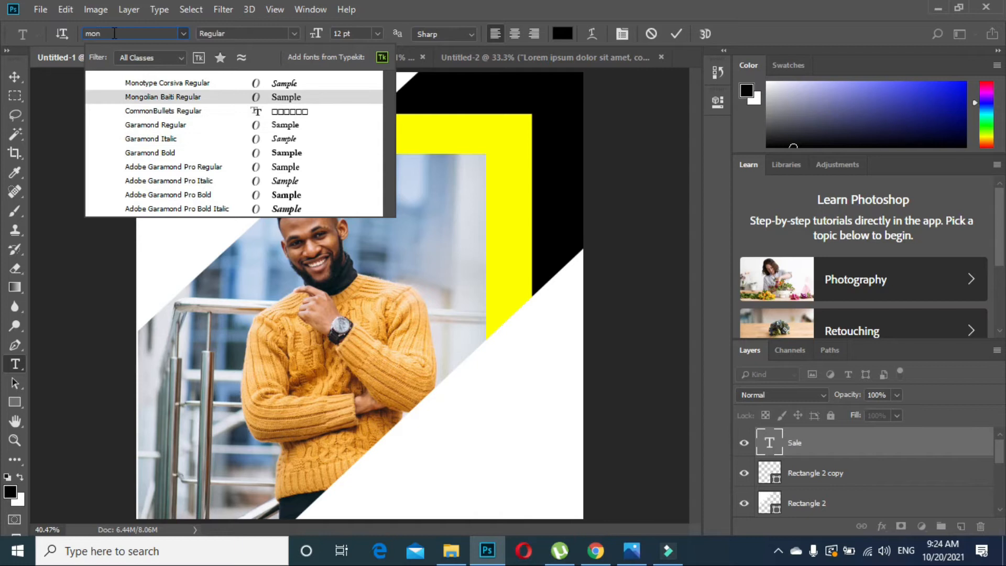
key(BackSpace)
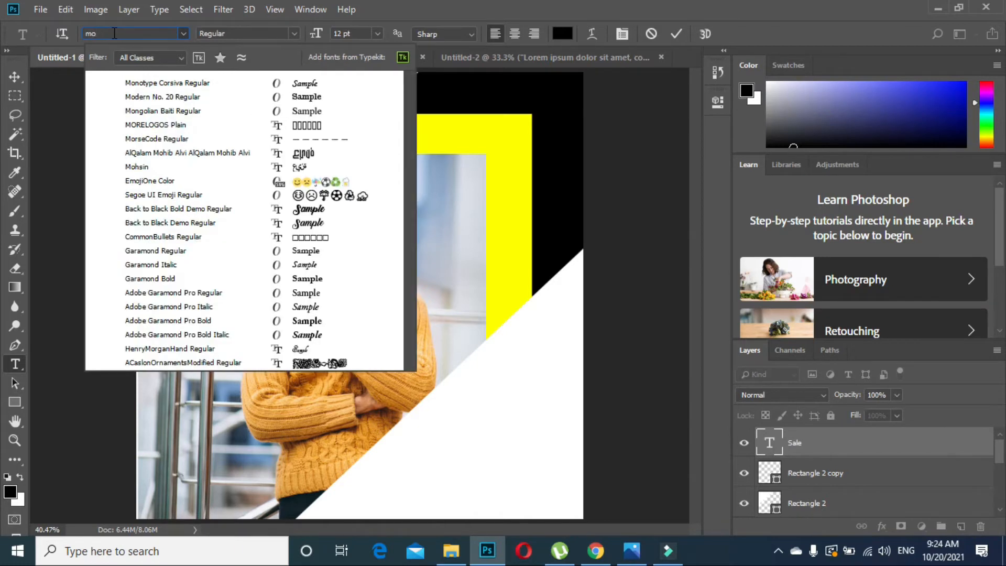
key(Escape)
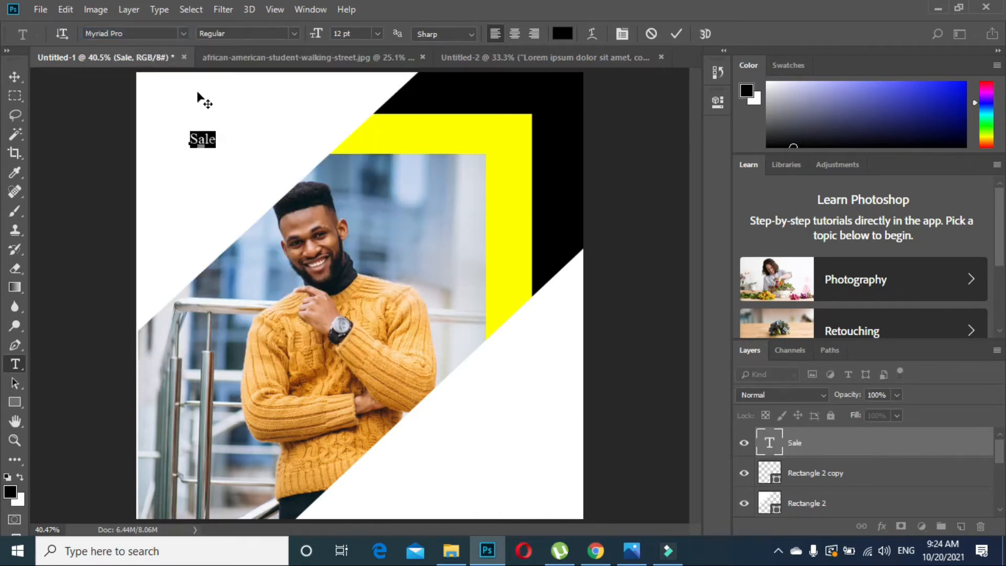
click(718, 105)
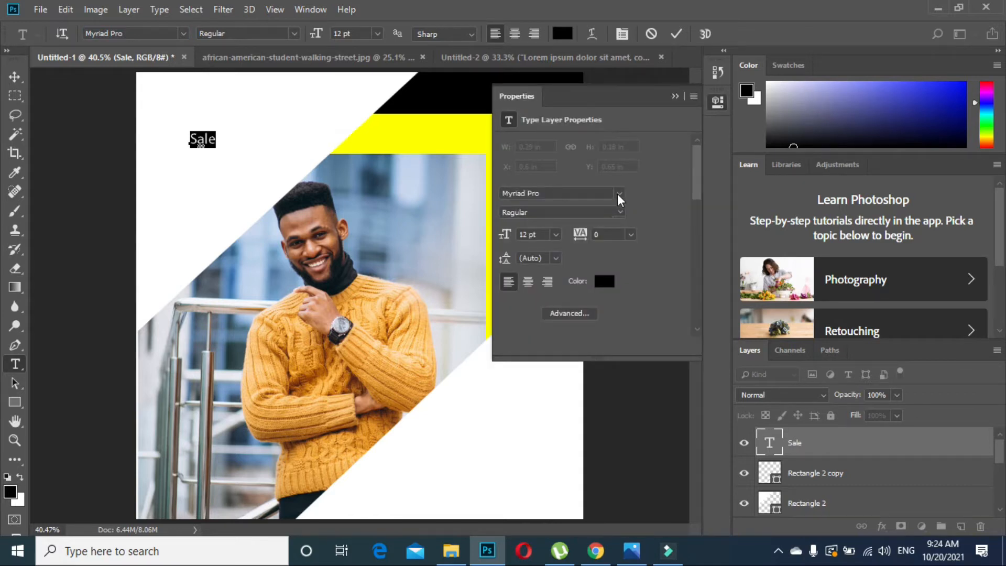
click(717, 104)
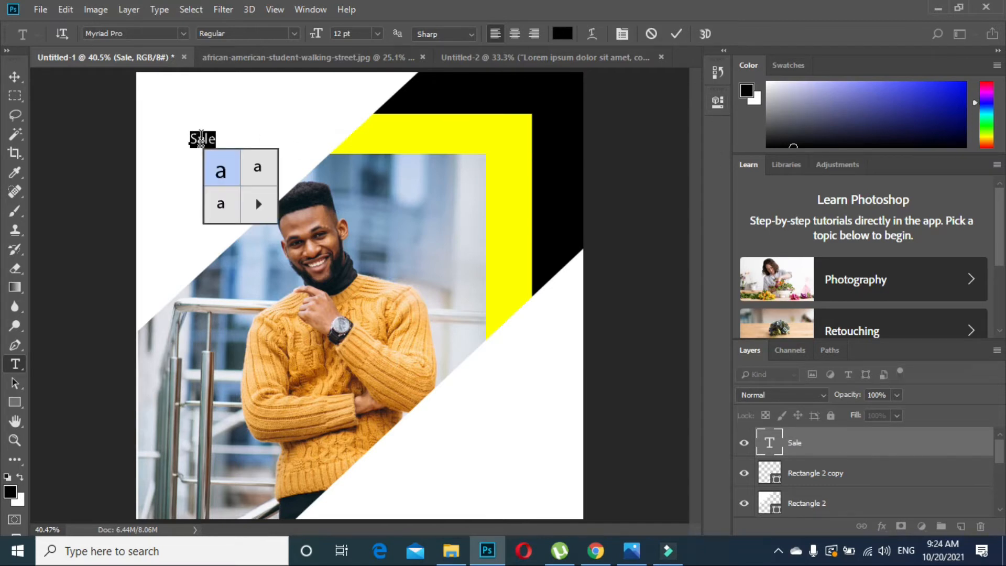
- Set the selected word to the Bold style and retype it in capitals as "SALE"
click(295, 34)
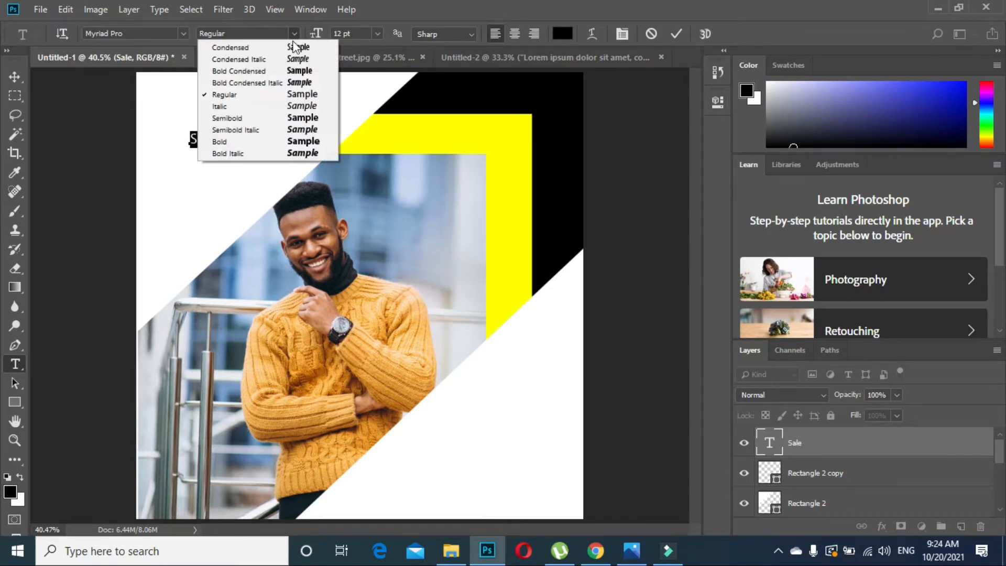
click(244, 149)
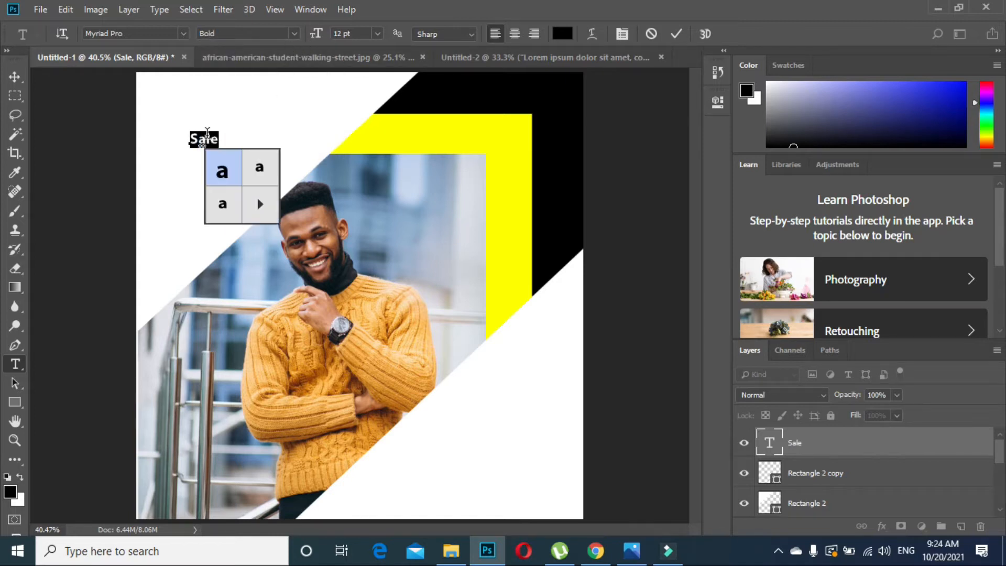
click(205, 137)
drag(215, 137, 191, 140)
text(SALE)
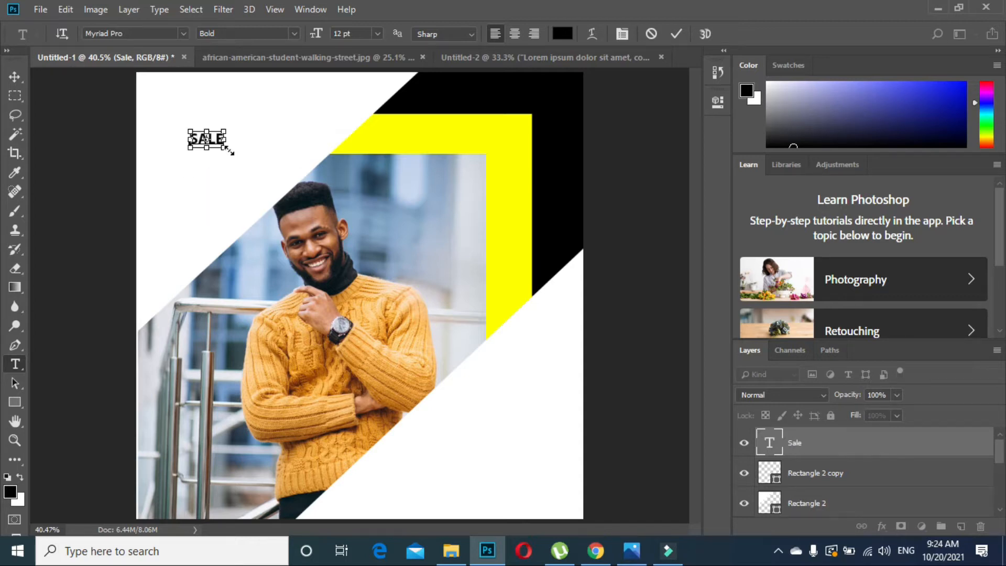
- Enlarge the "SALE" text to about 1.1 in wide, roughly 35.42 pt
drag(228, 150, 292, 185)
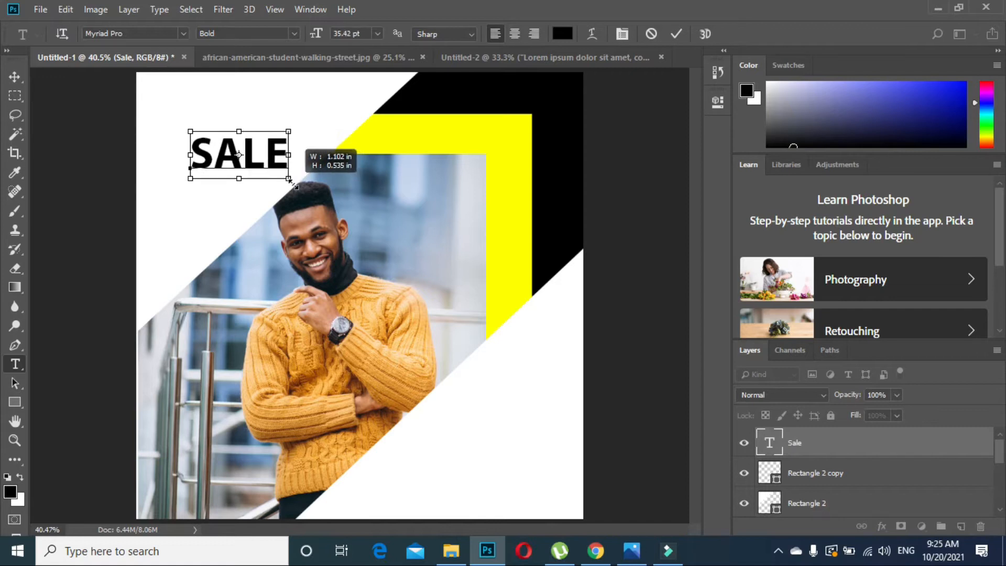
click(14, 77)
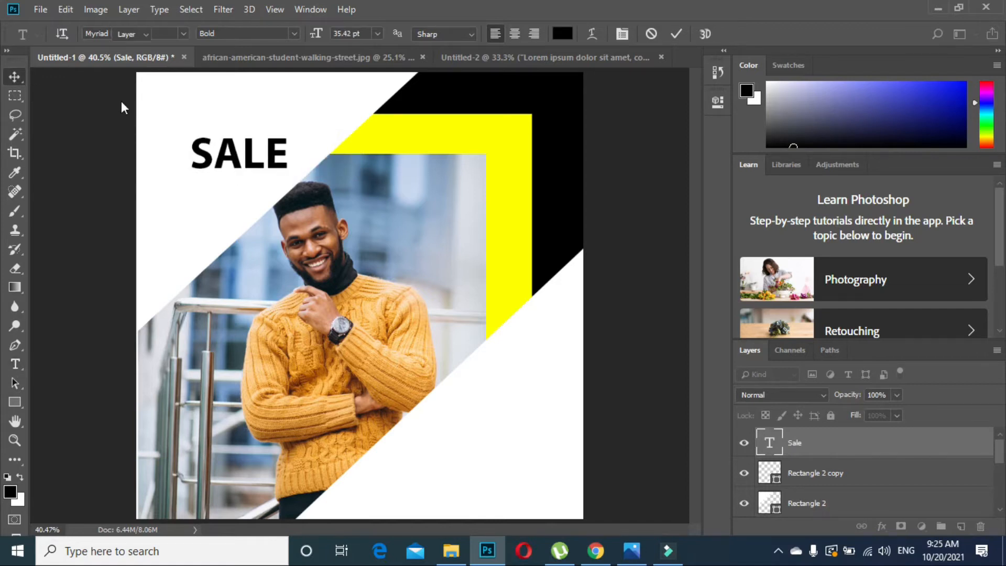
- Draw a rectangle about 402 by 189 px around "SALE" with no fill and a black stroke
click(15, 402)
drag(182, 123, 302, 178)
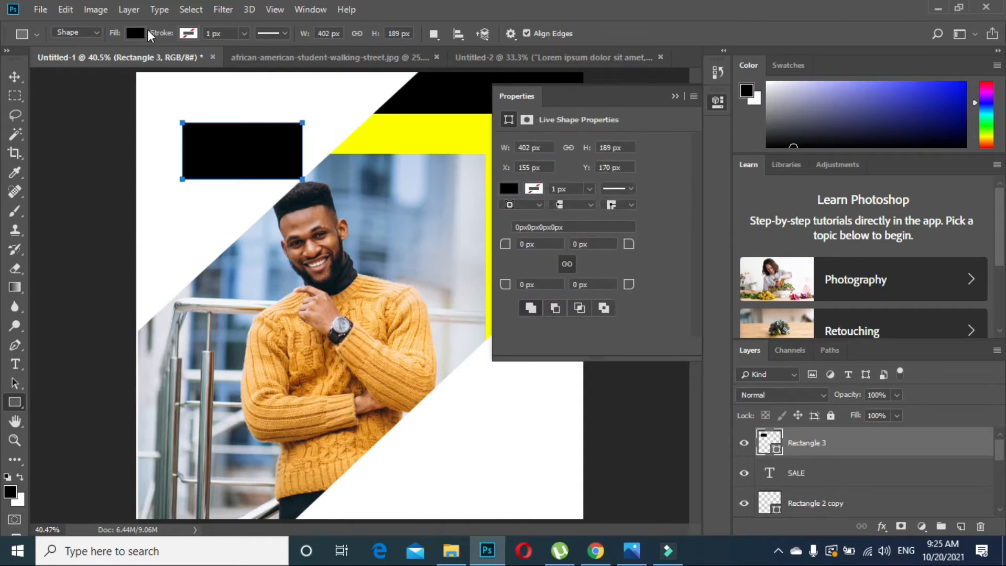
click(135, 33)
click(71, 62)
click(188, 33)
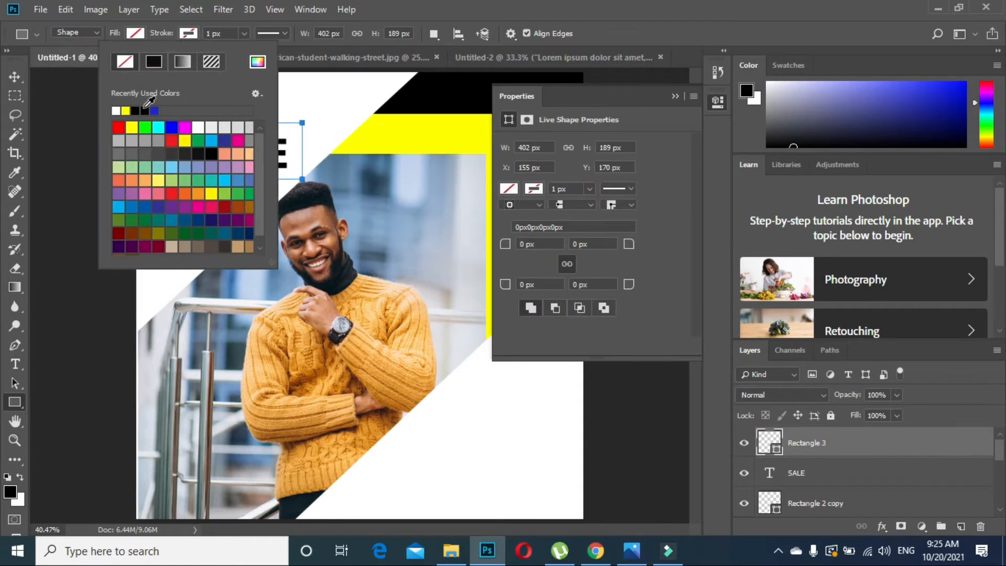
click(153, 66)
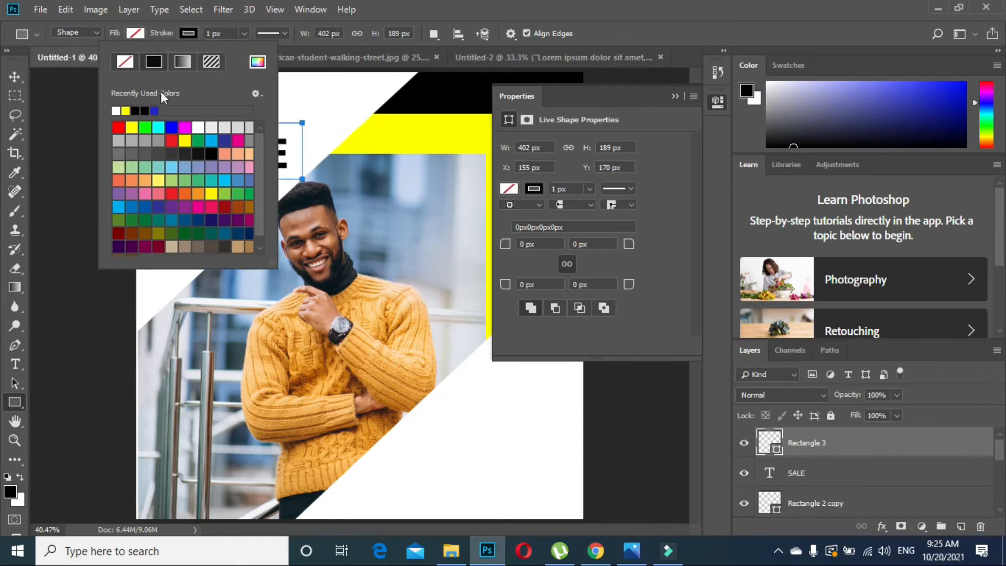
- Set the stroke width of the rectangle around "SALE" to 5 px
click(244, 33)
click(234, 34)
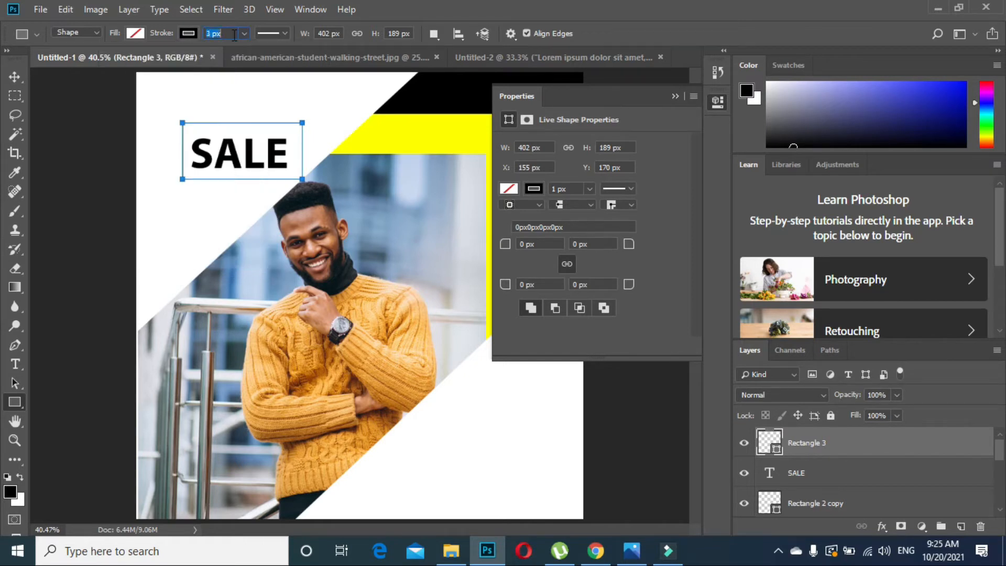
key(Return)
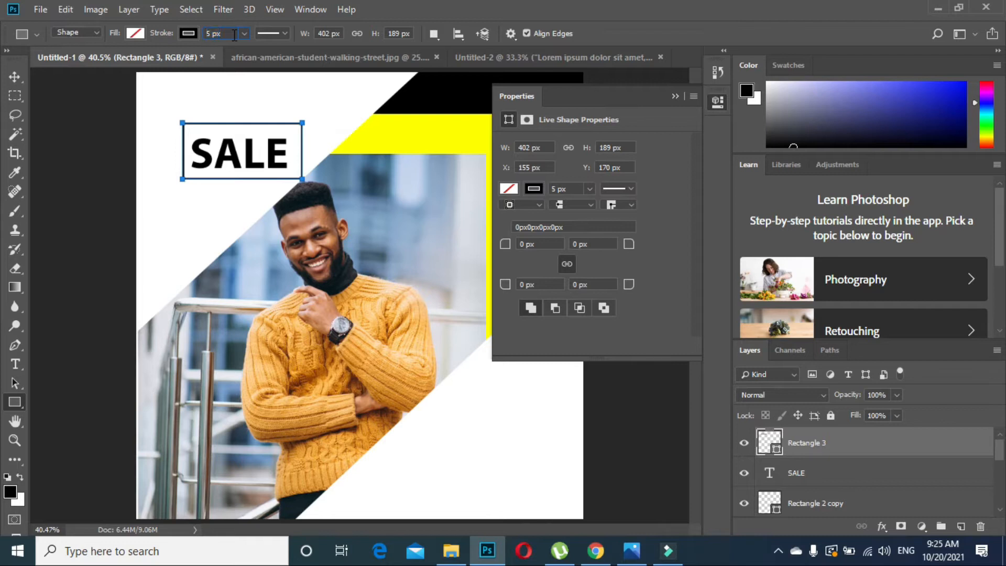
key(Return)
- Move the black frame and the "SALE" text up and left within the white corner, keeping the word inside the frame
click(14, 77)
mouse_move(208, 126)
mouse_down()
mouse_move(199, 101)
mouse_move(198, 110)
mouse_up()
drag(224, 150, 217, 130)
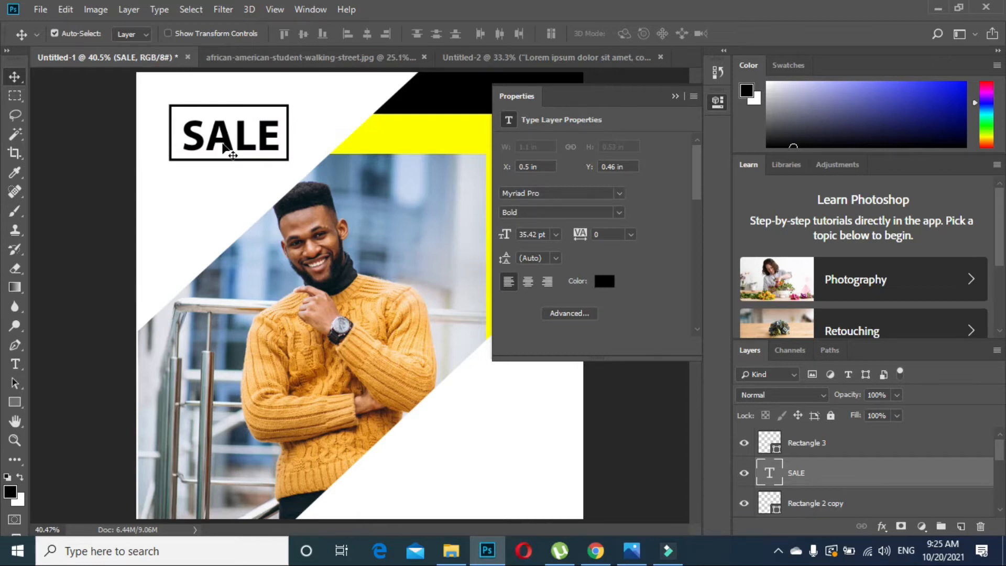
- Add the text "EXCLUSIVE OUTFIT" in 12 pt Myriad Pro Bold below the "SALE" frame
key(t)
click(204, 182)
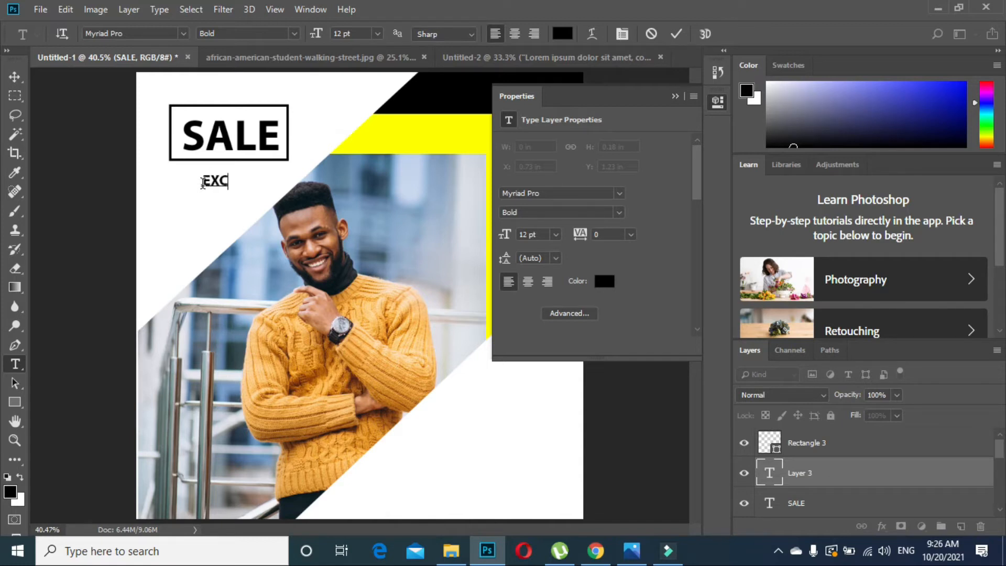
text(EXCLUA)
key(BackSpace)
text(SIVE OUTFIT)
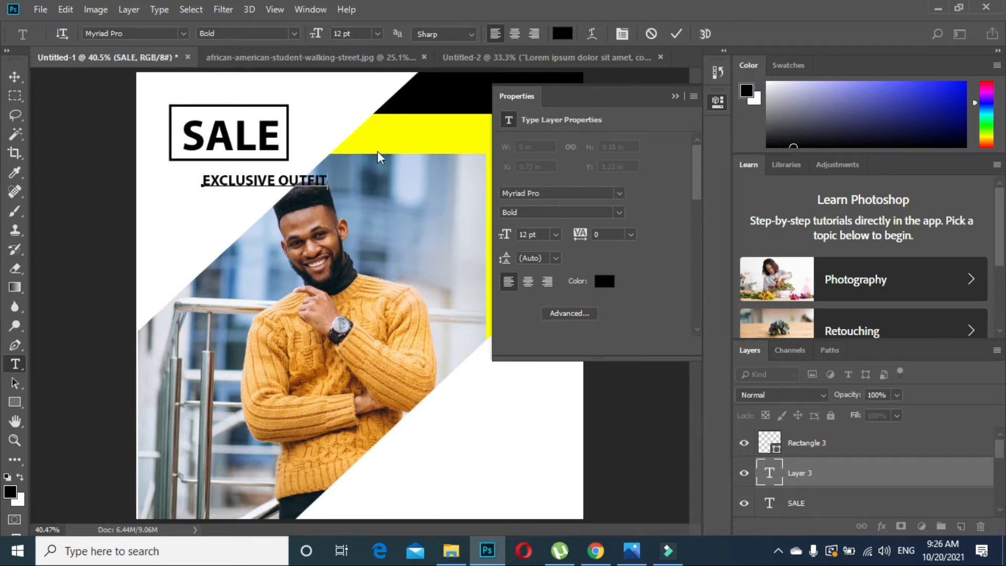
click(16, 79)
- Change the whole "EXCLUSIVE OUTFIT" line to the Semibold style and collapse the type properties
key(t)
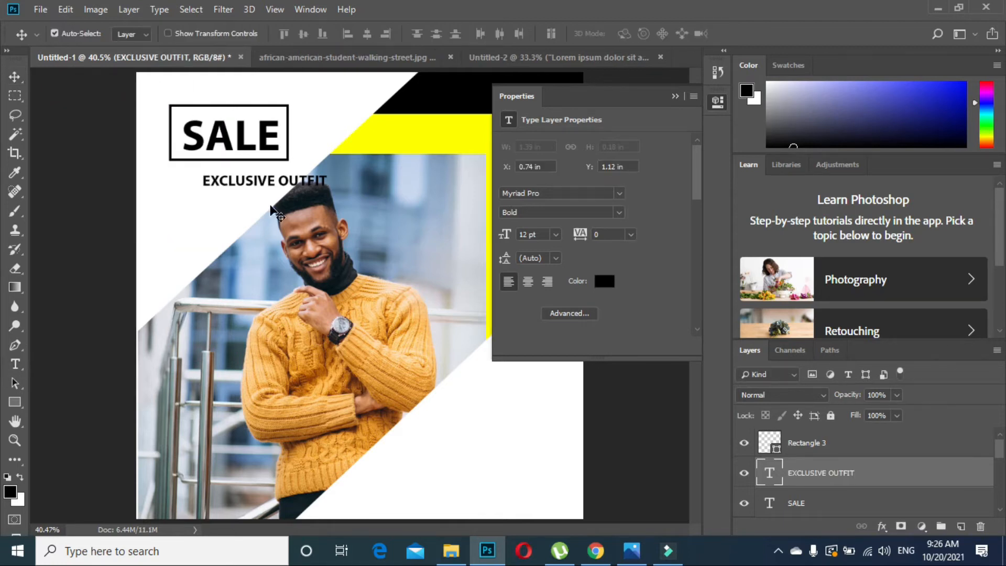
triple_click(261, 180)
click(260, 179)
triple_click(260, 179)
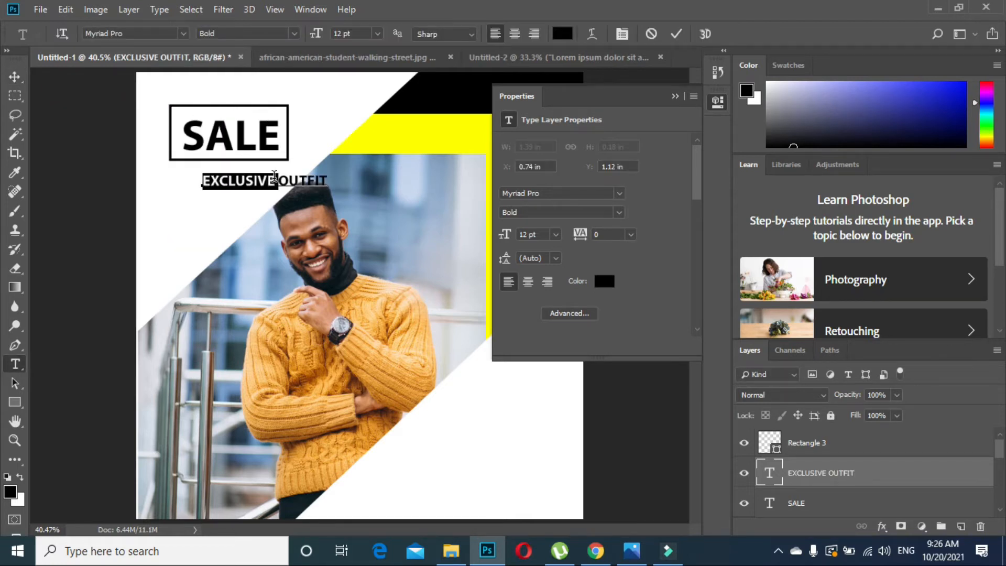
click(294, 33)
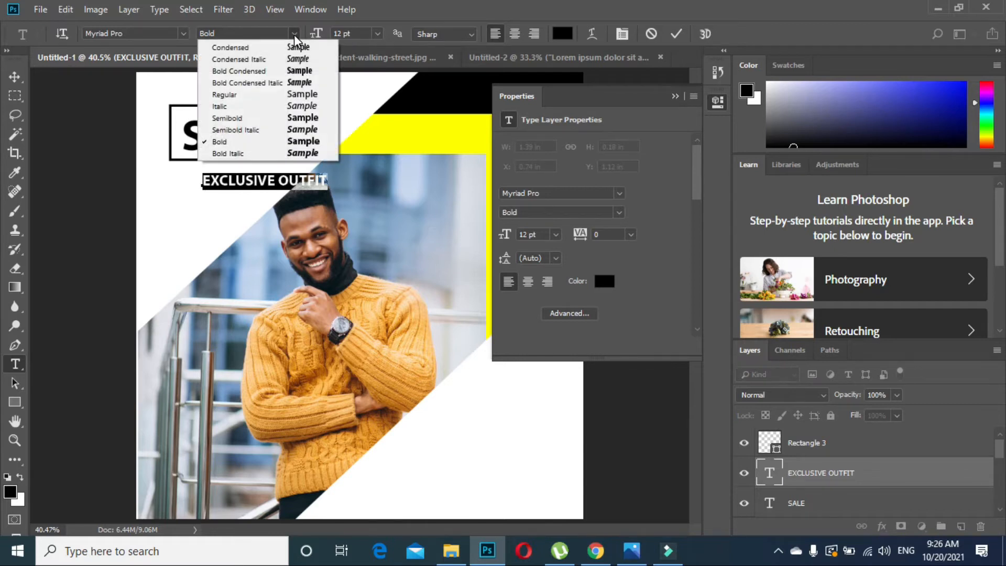
click(238, 122)
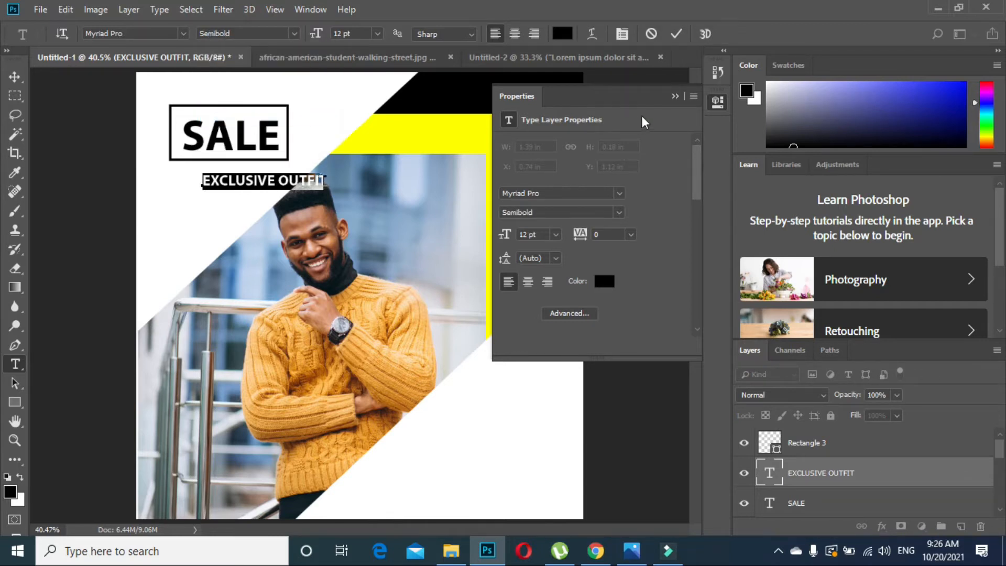
click(675, 97)
click(15, 77)
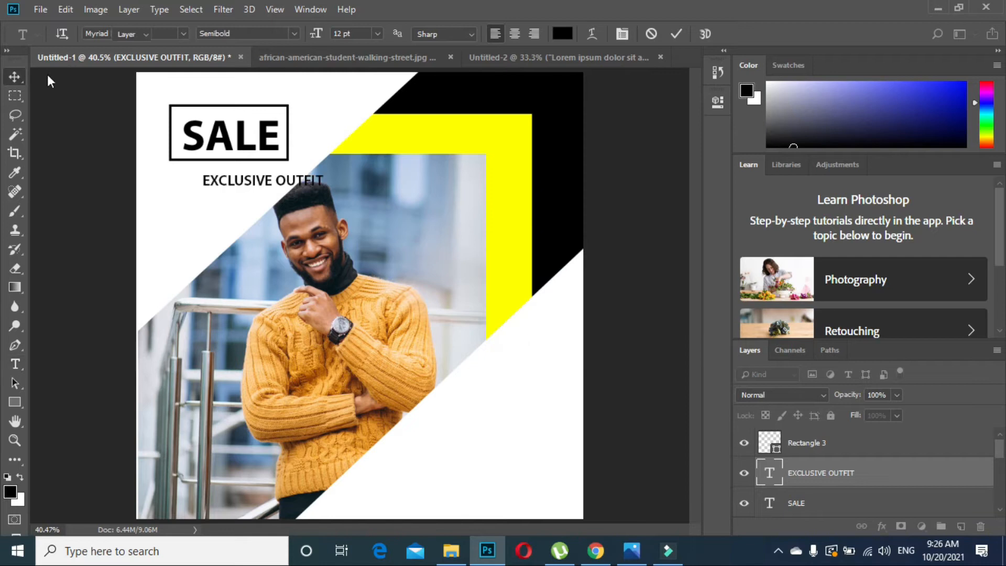
- Move "EXCLUSIVE OUTFIT" directly beneath the frame and align it, "SALE" and the frame by their horizontal centers
drag(268, 185, 233, 174)
shift+click(243, 150)
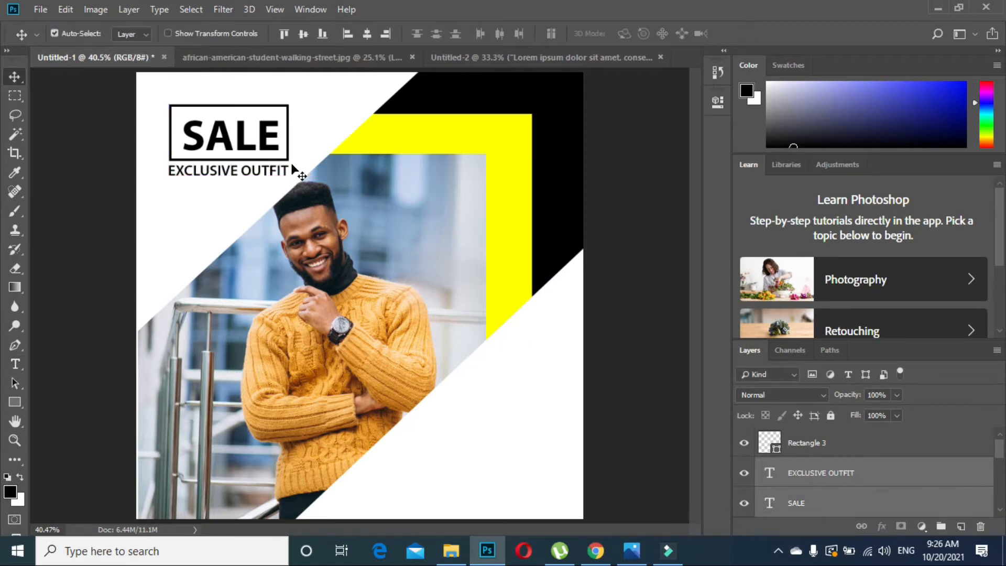
shift+click(288, 155)
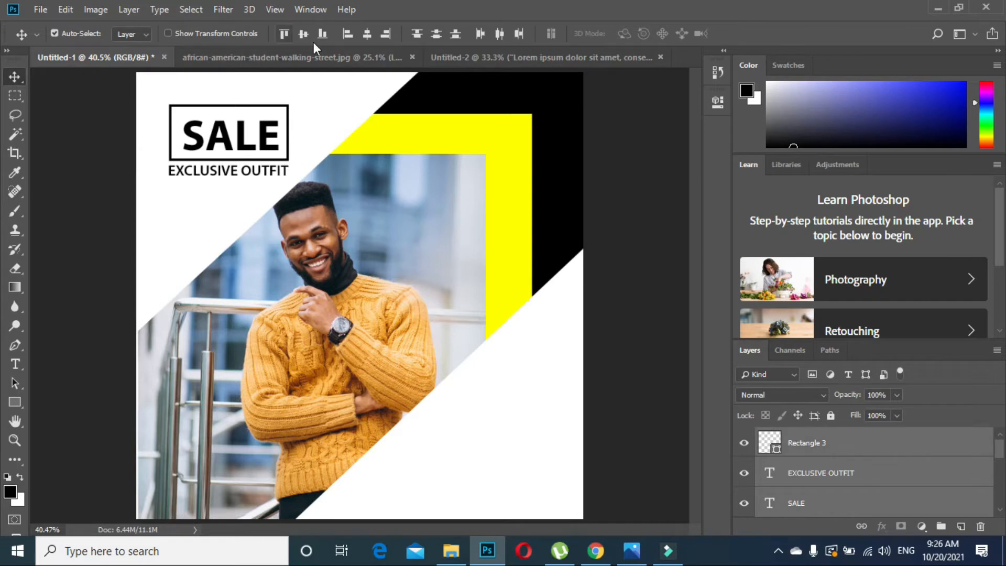
click(368, 36)
- Align the "SALE" text and the black frame by their vertical centers
click(288, 151)
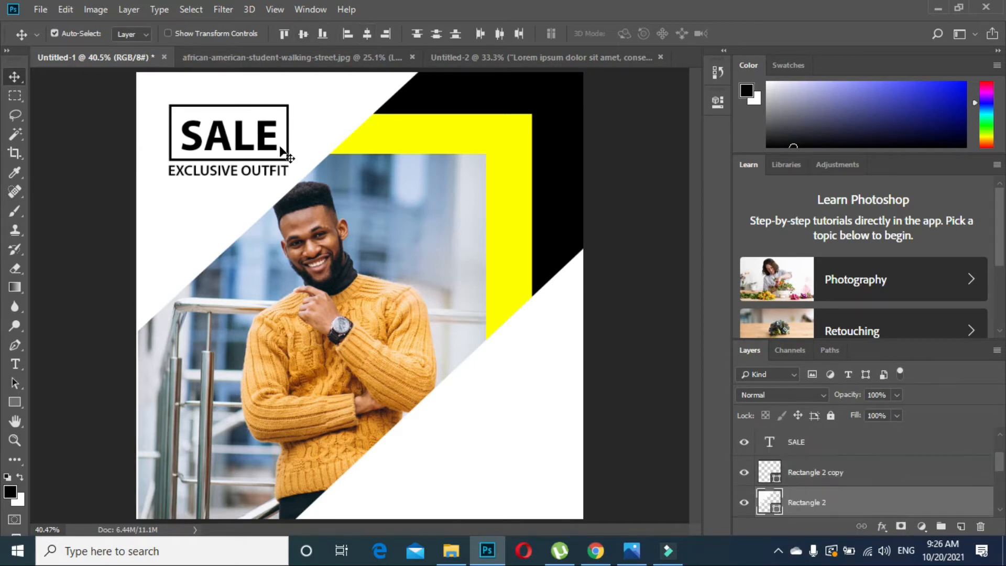
shift+click(288, 142)
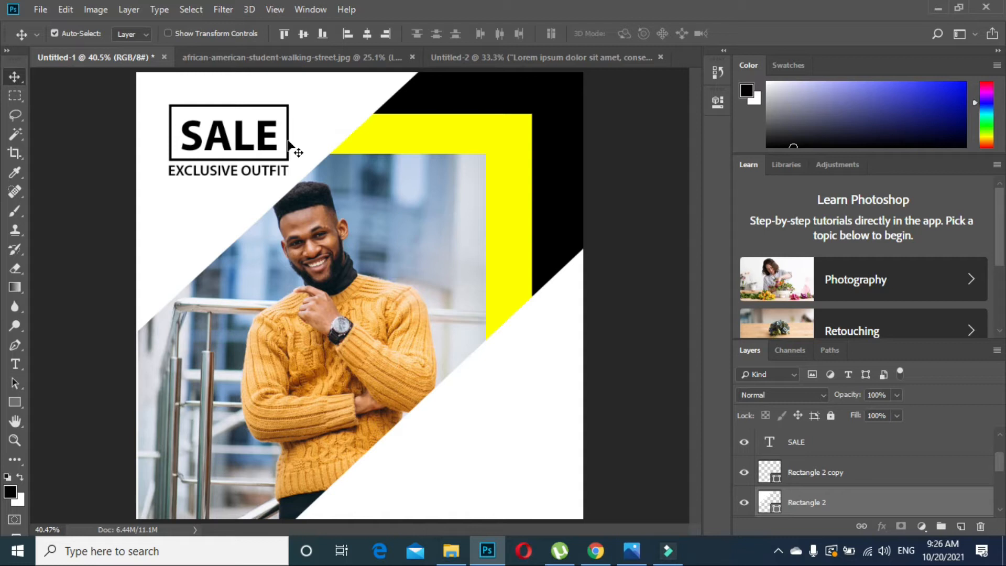
click(347, 172)
click(279, 148)
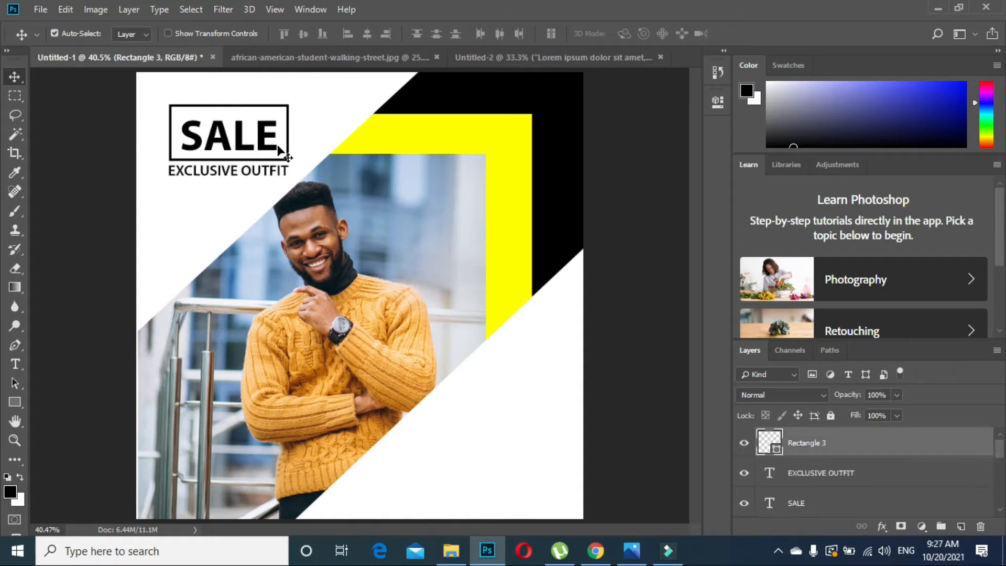
shift+click(278, 148)
click(298, 33)
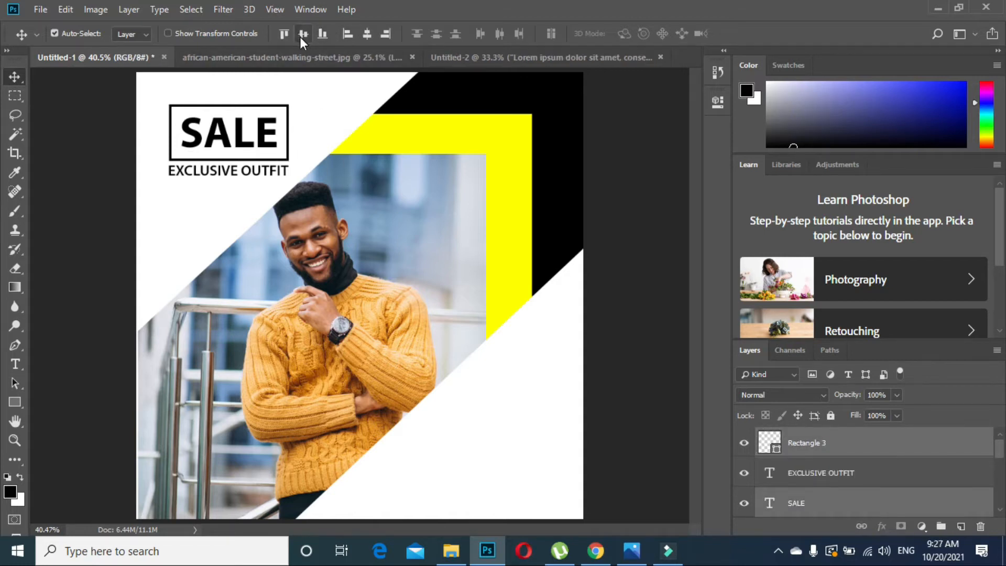
click(317, 141)
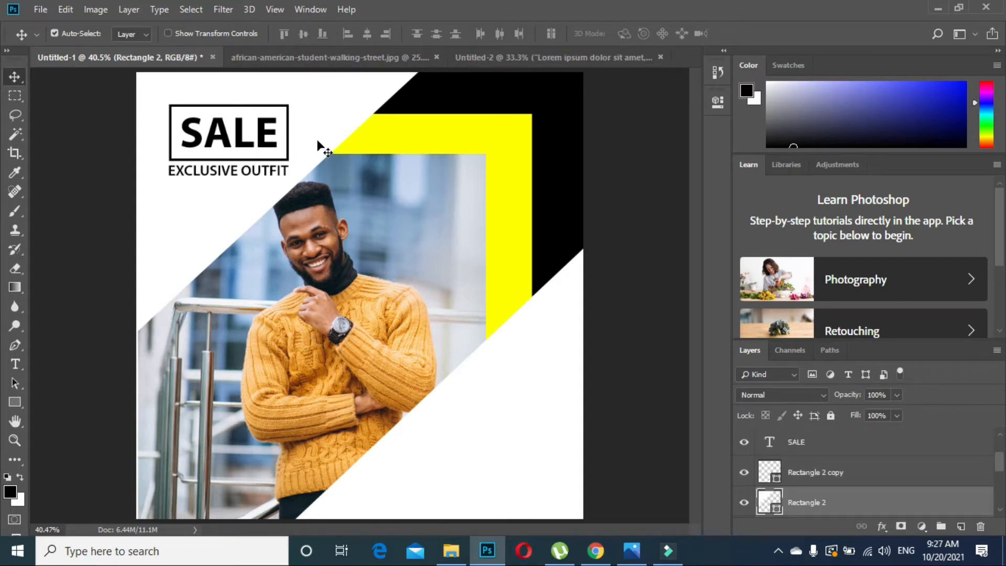
- Enlarge the frame, "SALE" and "EXCLUSIVE OUTFIT" together and shift them toward the upper-left corner of the canvas
click(276, 151)
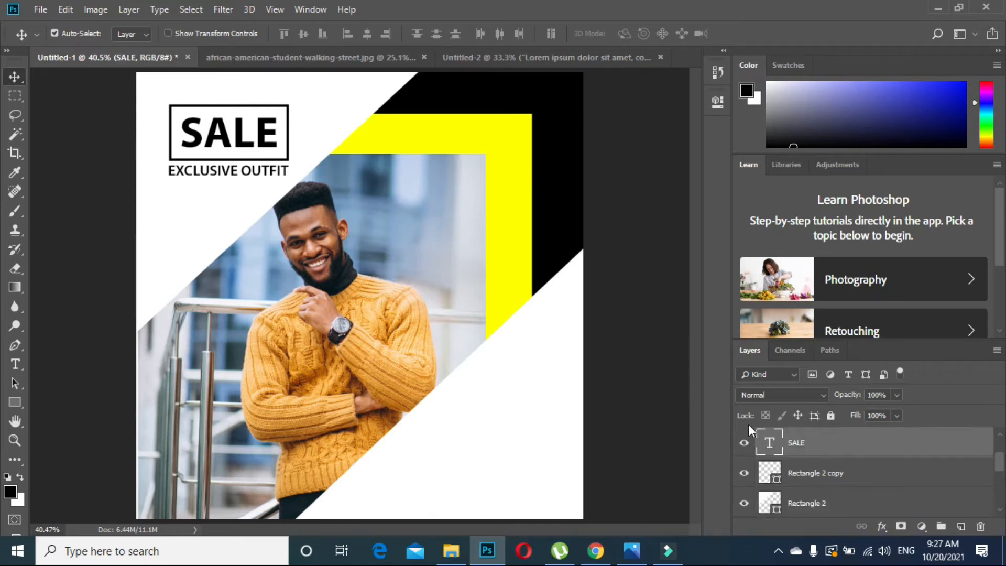
shift+click(282, 167)
scroll(833, 442, up, 2)
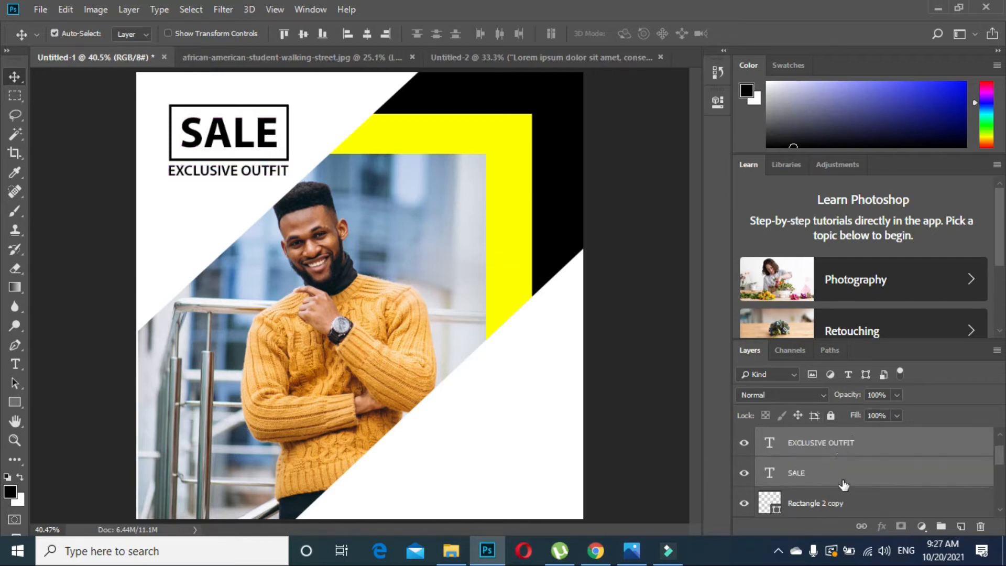
shift+click(816, 445)
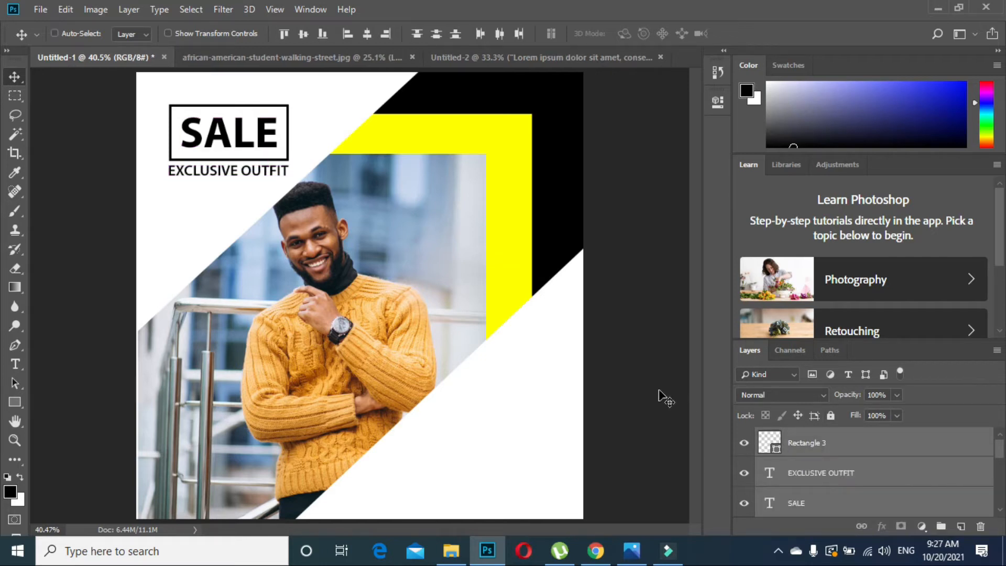
key(ctrl+t)
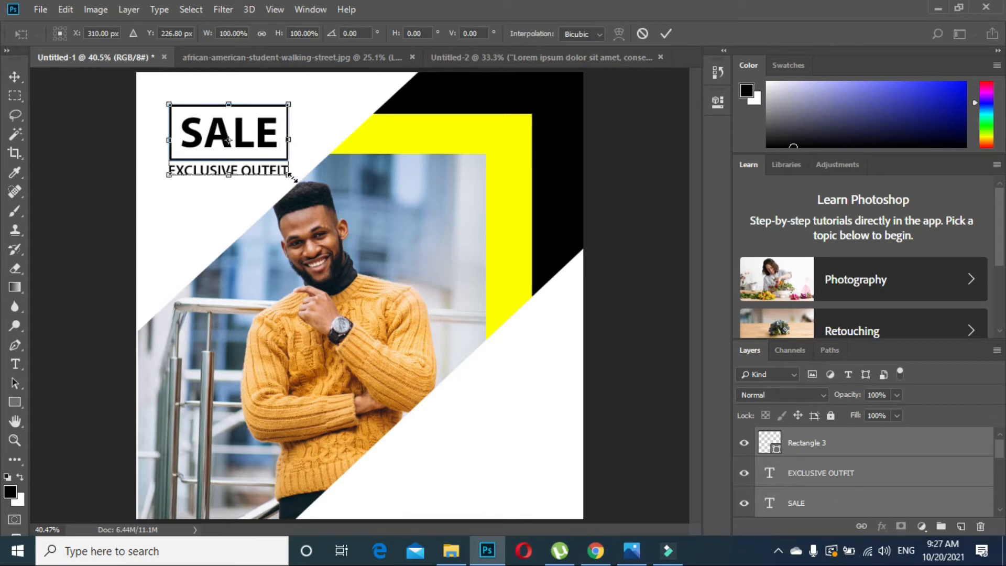
drag(161, 100, 149, 91)
drag(272, 136, 261, 126)
key(Return)
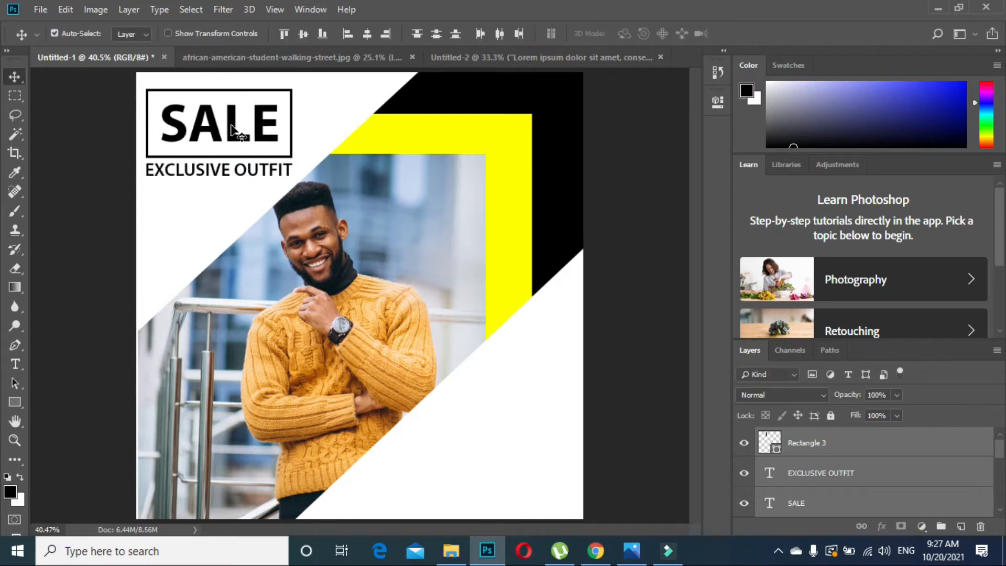
- Enlarge the "SALE" text on its own so it fills more of the black frame
click(374, 183)
click(258, 133)
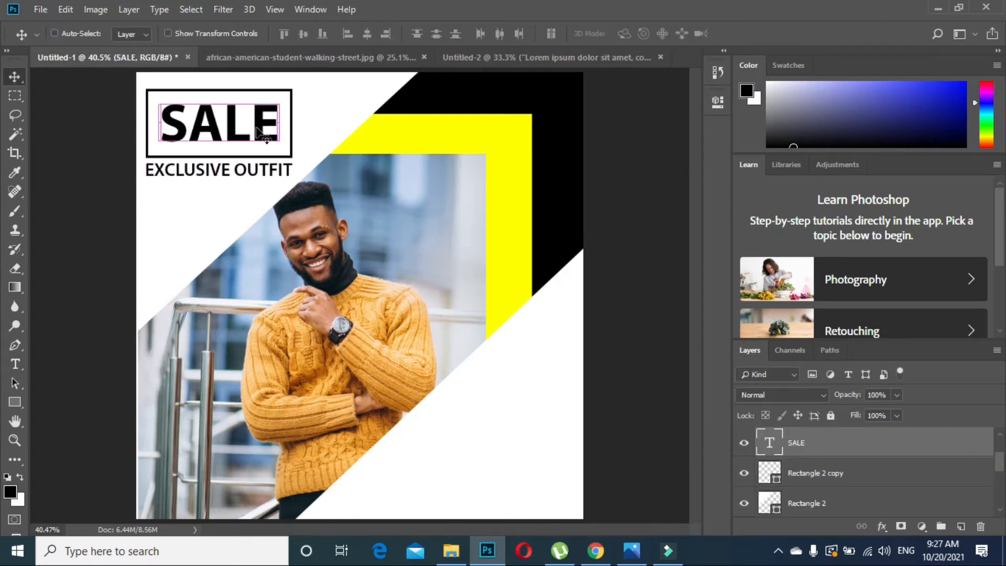
key(ctrl+t)
drag(282, 153, 288, 157)
key(Return)
click(221, 282)
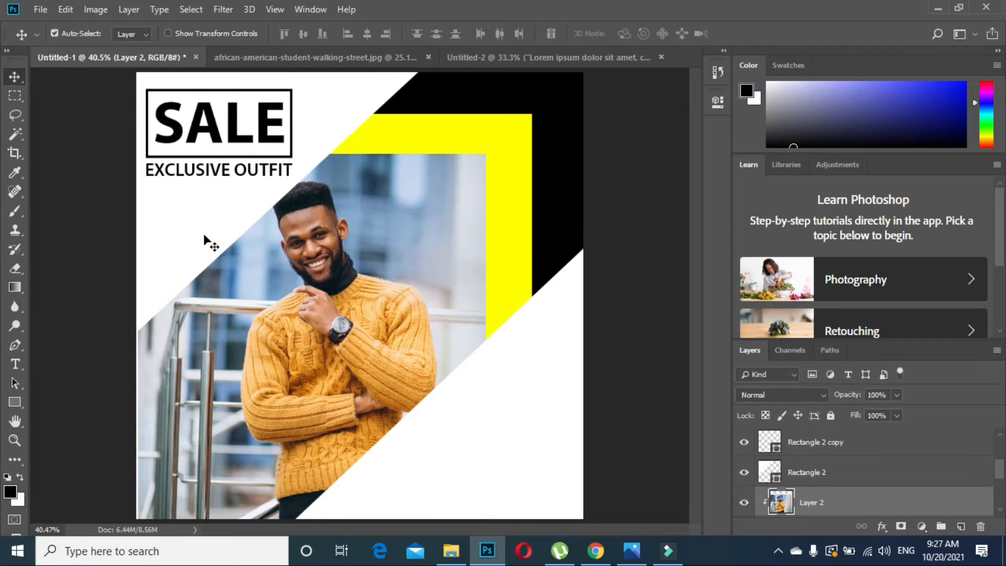
- Draw a thin vertical black rectangle about 25 by 703 px below "EXCLUSIVE OUTFIT" and move its layer above the white corner shapes
key(u)
drag(179, 217, 178, 427)
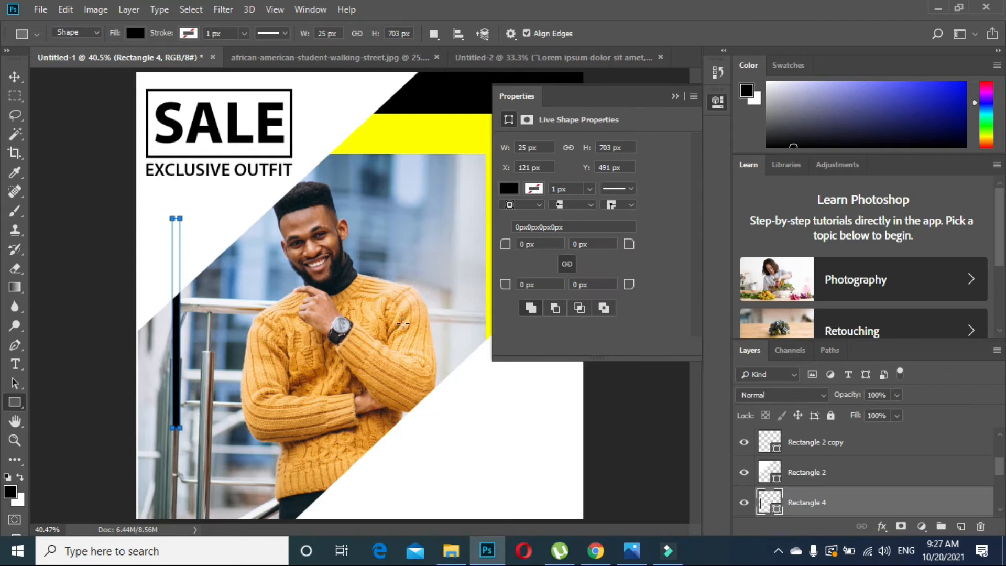
click(674, 96)
drag(848, 507, 843, 436)
key(v)
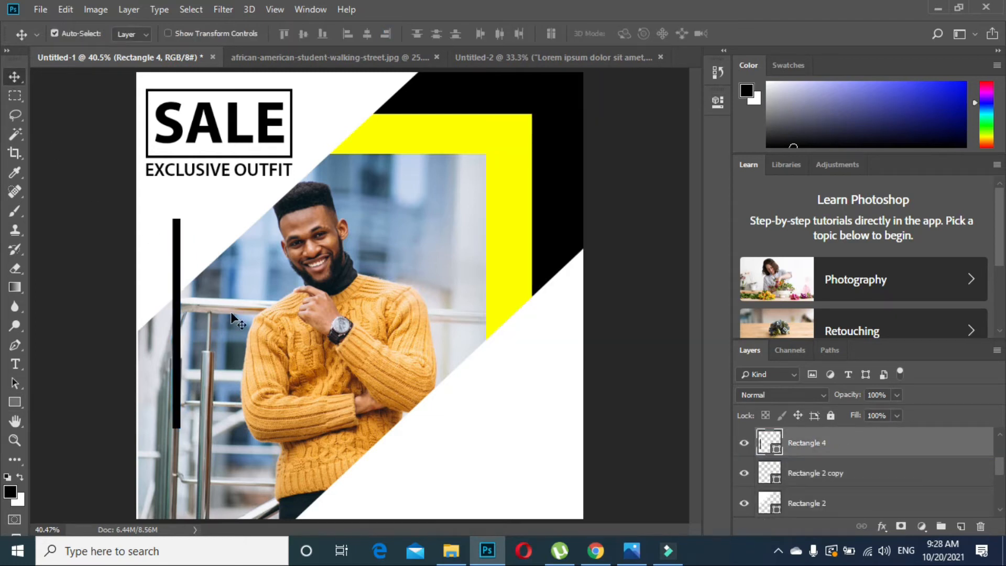
- Duplicate the black bar twice and arrange the three parallel bars with the middle one set lower
drag(182, 367, 198, 322)
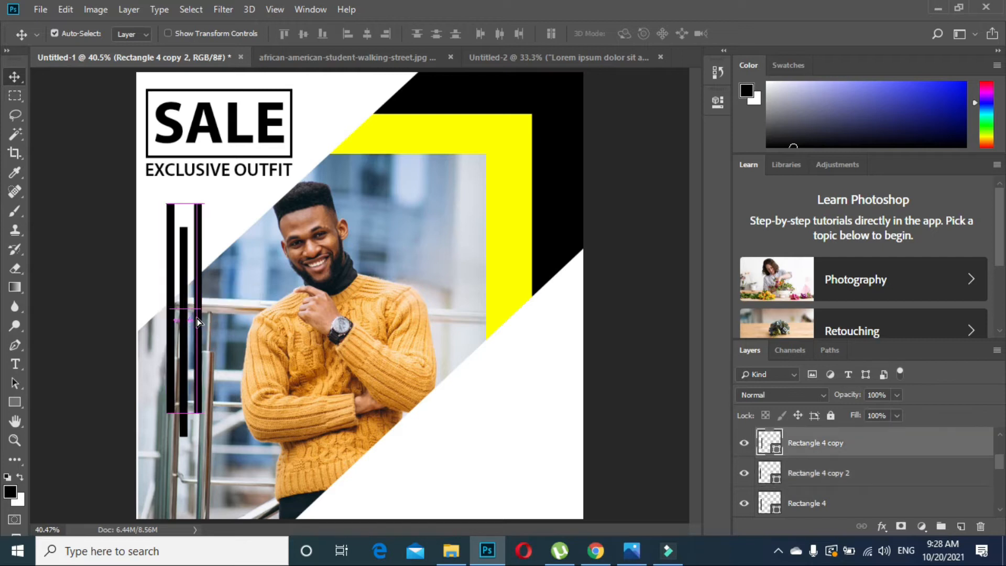
click(232, 360)
click(456, 434)
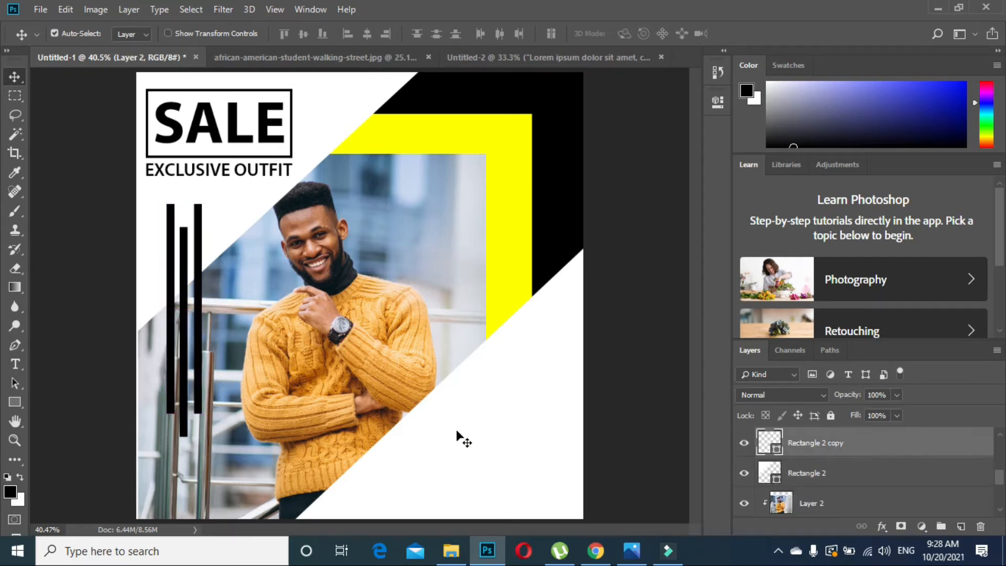
click(414, 265)
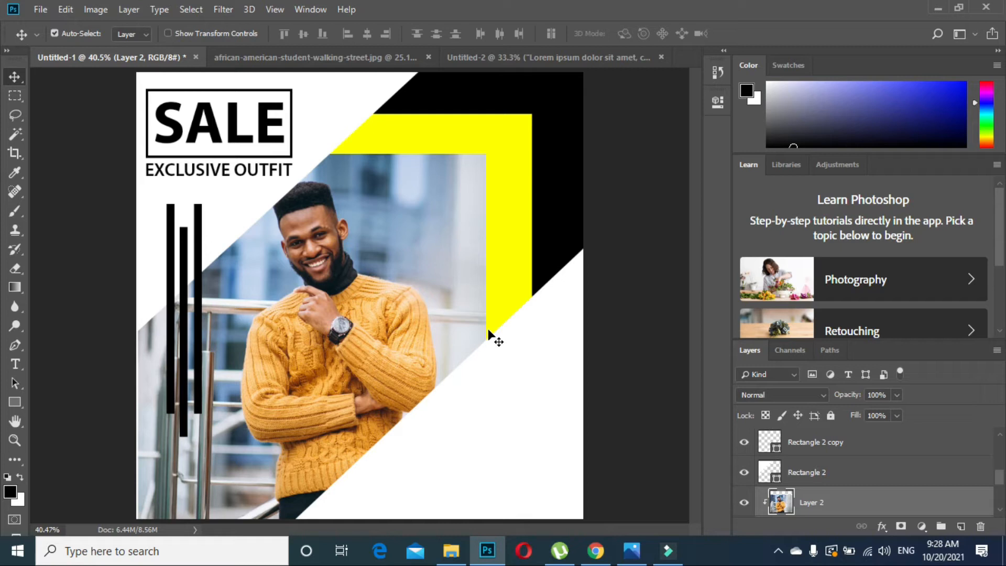
- Add the black 12 pt Myriad Pro Bold text "50" in the lower white corner and bring its layer to the top
key(t)
click(484, 390)
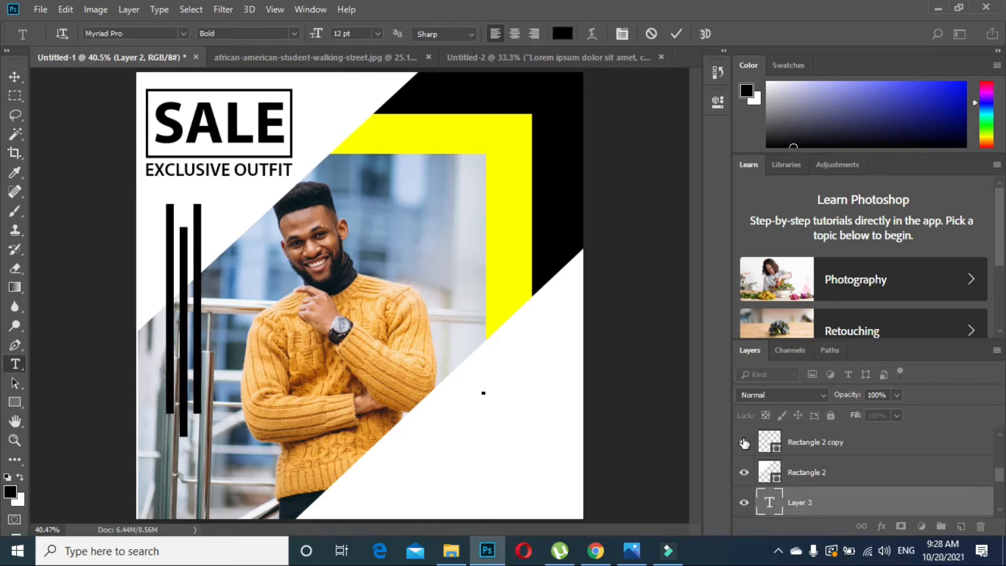
click(744, 442)
click(561, 33)
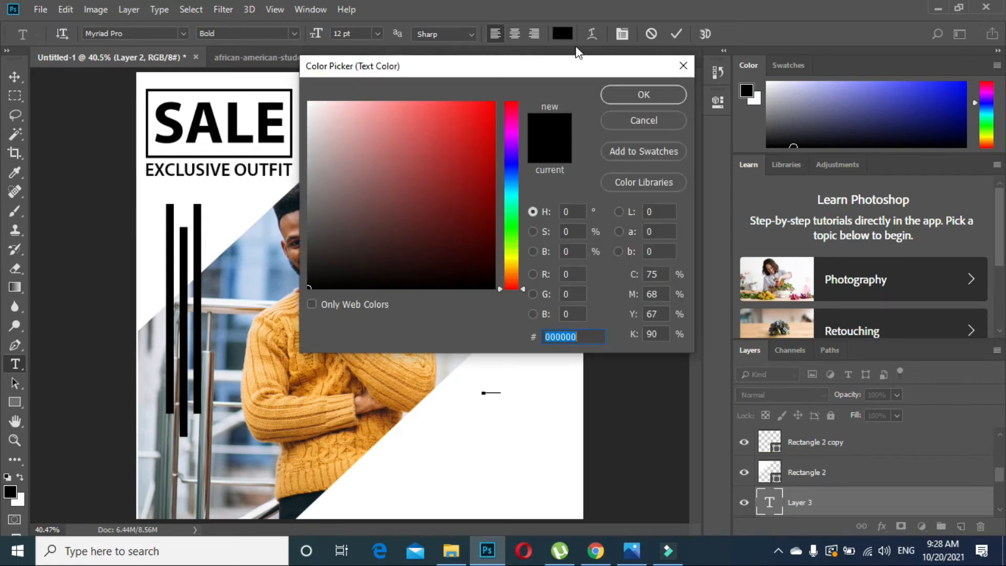
click(644, 93)
drag(798, 497, 820, 432)
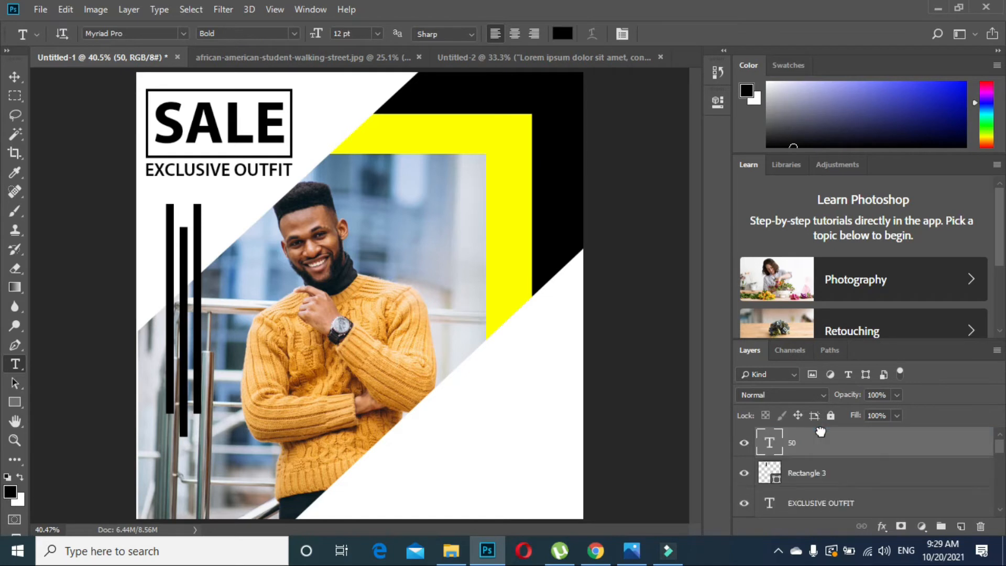
- Append a percent sign to the "50" text
click(581, 403)
text(^)
key(BackSpace)
text(^)
key(BackSpace)
text(%)
click(15, 76)
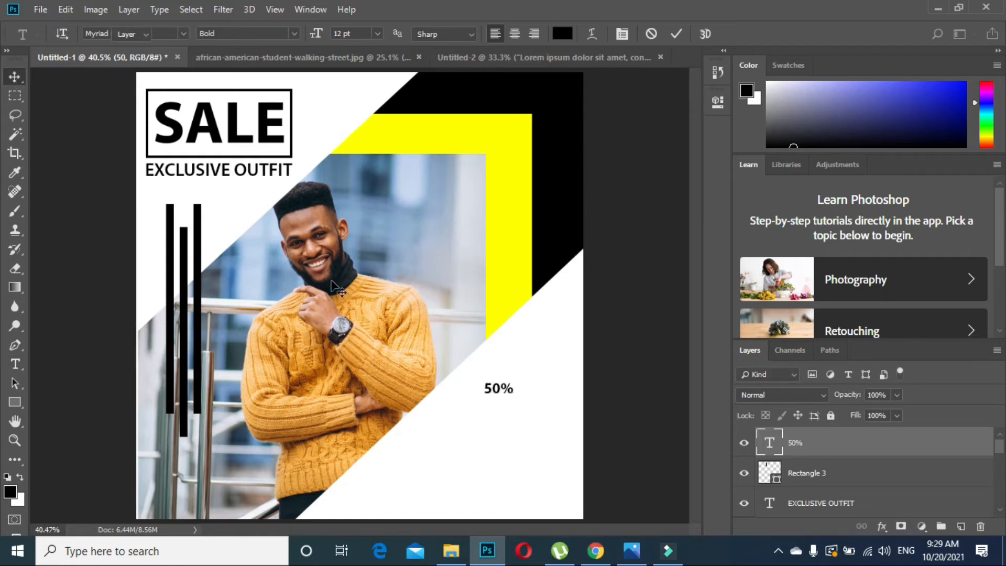
- Add the text "OFF" in 12 pt Myriad Pro Bold below "50%"
key(t)
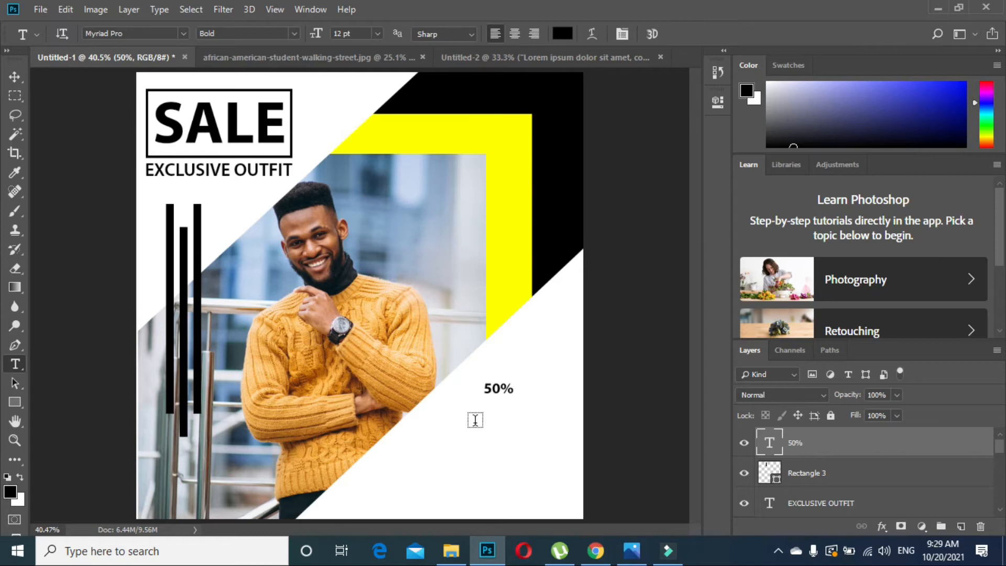
click(475, 420)
text(off)
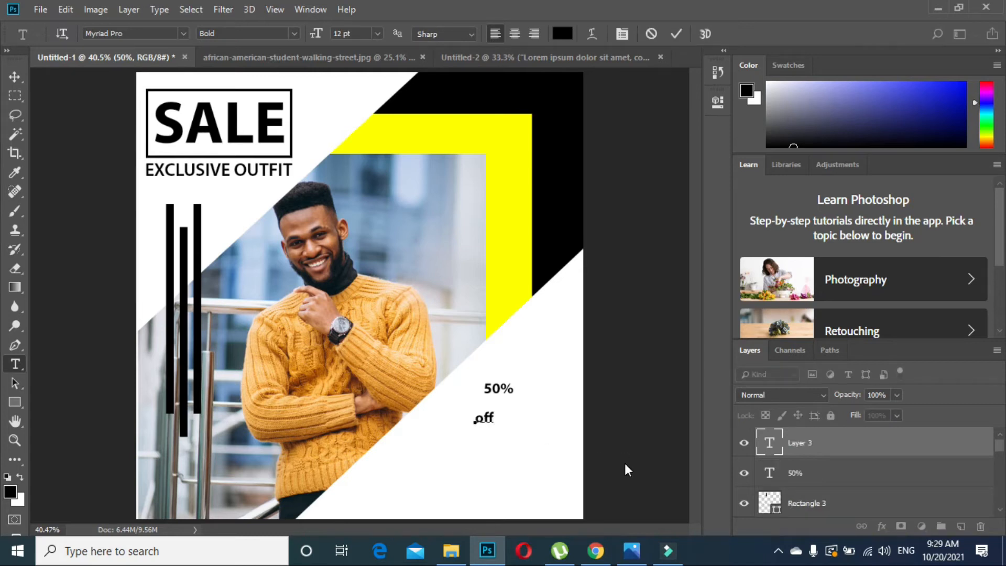
key(ctrl)
key(ctrl+a)
text(OFF)
click(15, 77)
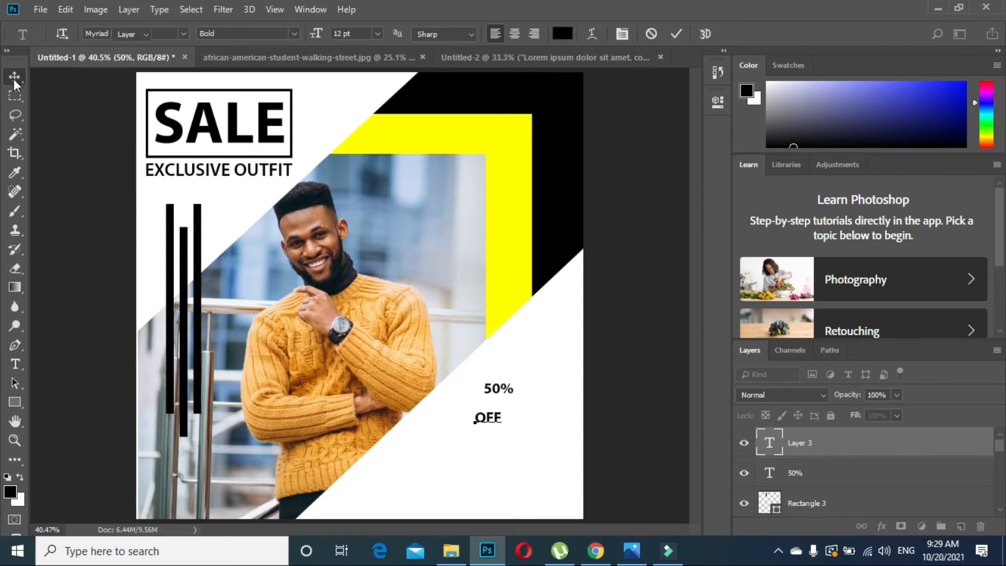
- Enlarge the "OFF" text to about 18 pt
drag(501, 413, 533, 431)
key(ctrl+t)
key(Return)
- Scale "50%" to about 392% and position it in the middle of the lower white corner
click(496, 389)
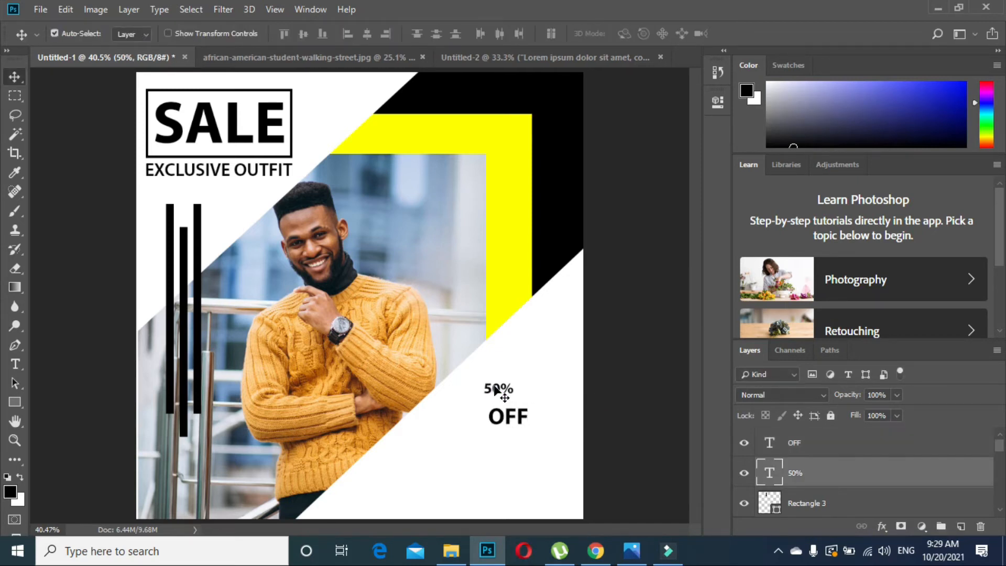
key(ctrl+t)
drag(515, 397, 584, 467)
drag(563, 430, 526, 429)
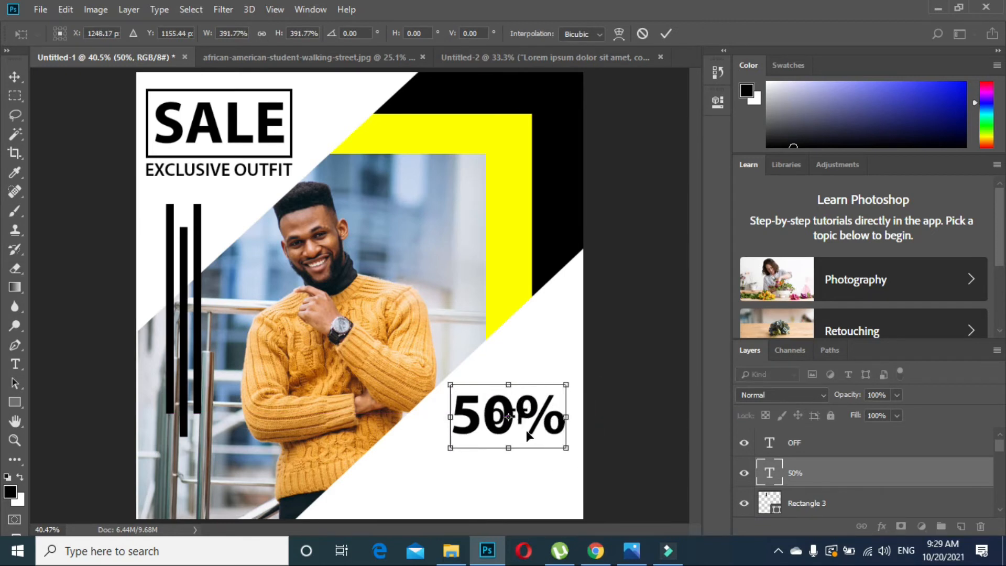
key(Return)
key(t)
click(528, 417)
key(ctrl+a)
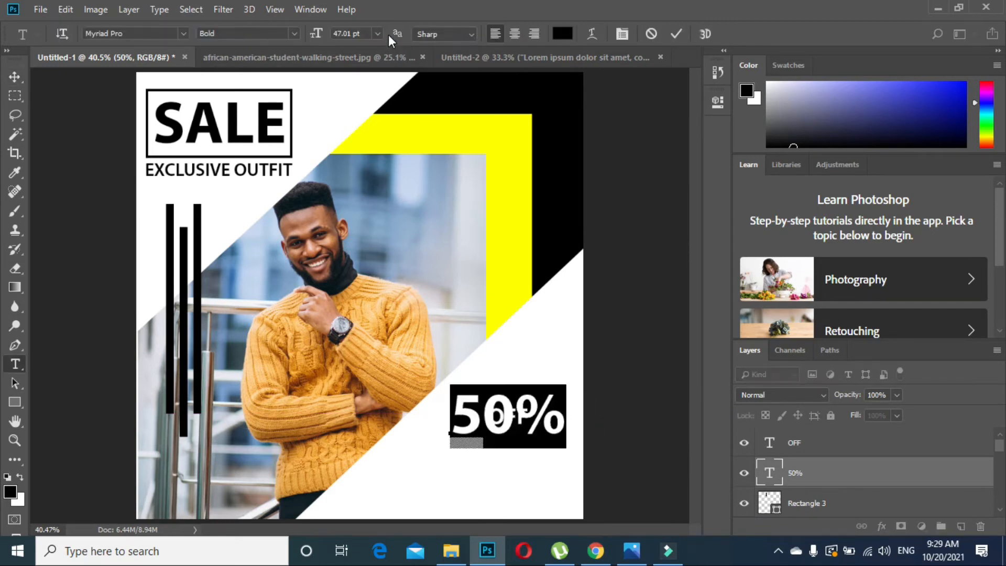
click(15, 77)
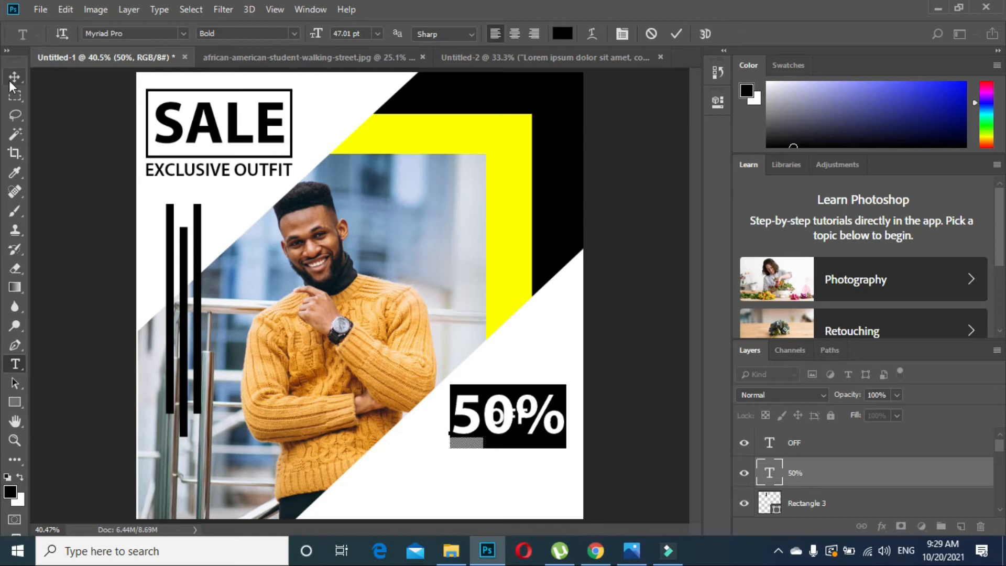
- Move "OFF" directly above the percent sign of "50%" and scale it to about 129%
click(503, 416)
drag(503, 417, 536, 385)
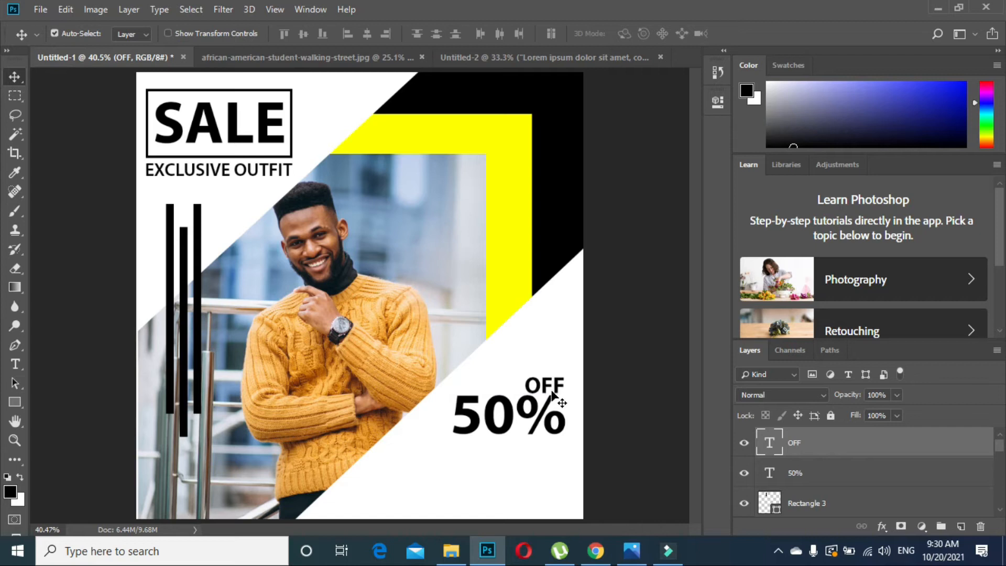
double_click(552, 392)
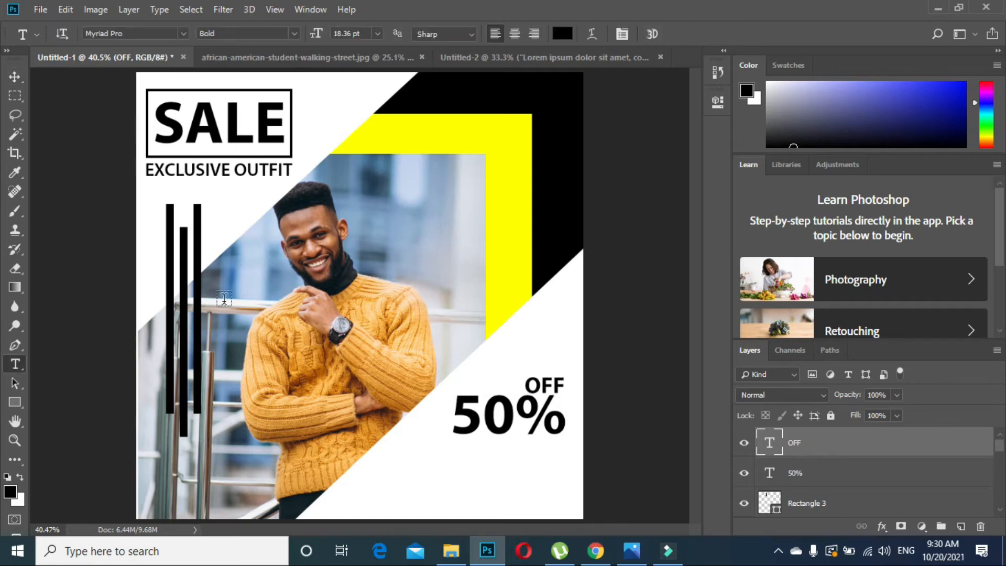
click(19, 77)
key(ctrl+t)
drag(523, 372, 513, 364)
key(Return)
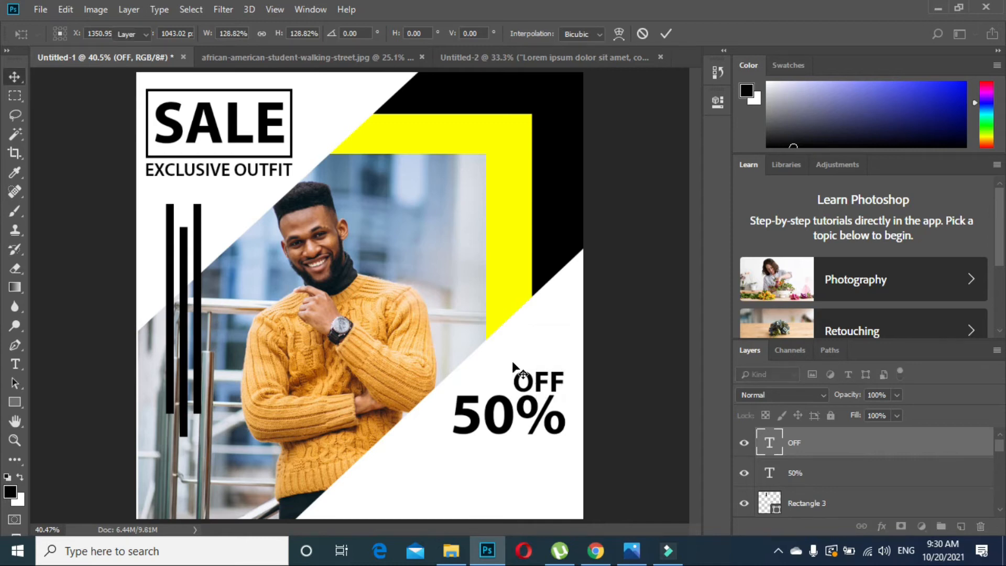
- Move "OFF" and "50%" together up and right, close to the canvas's right edge, and deselect them
shift+click(490, 413)
drag(490, 413, 495, 393)
key(Right)
key(Right)
key(Right)
key(Right)
key(Right)
key(Right)
key(Right)
key(Right)
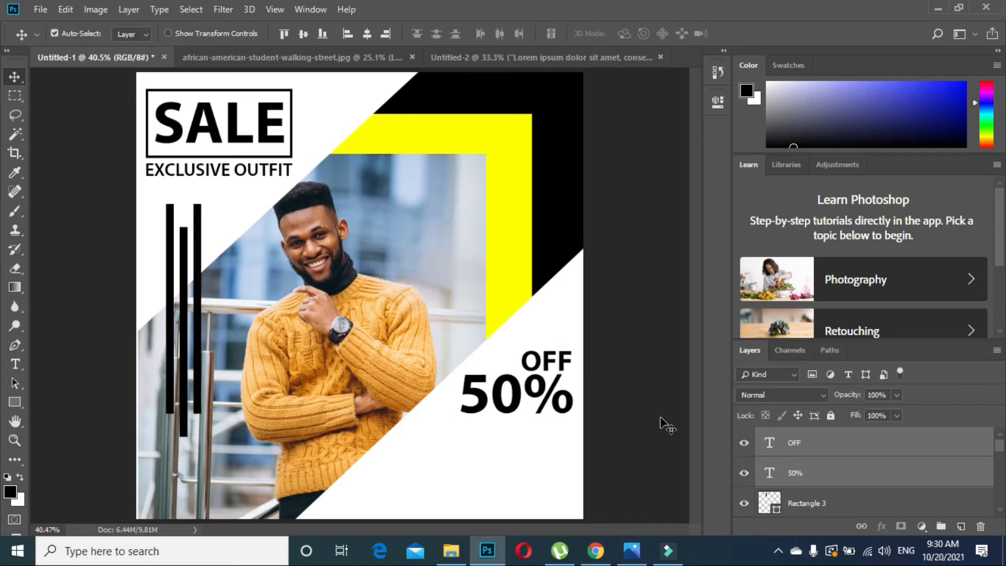
key(Up)
key(Up)
key(Up)
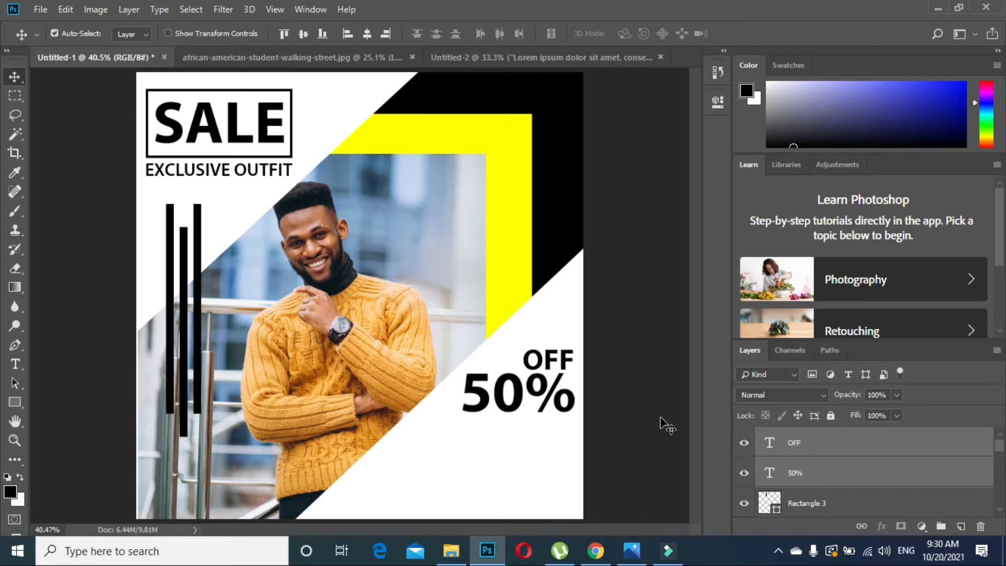
click(644, 412)
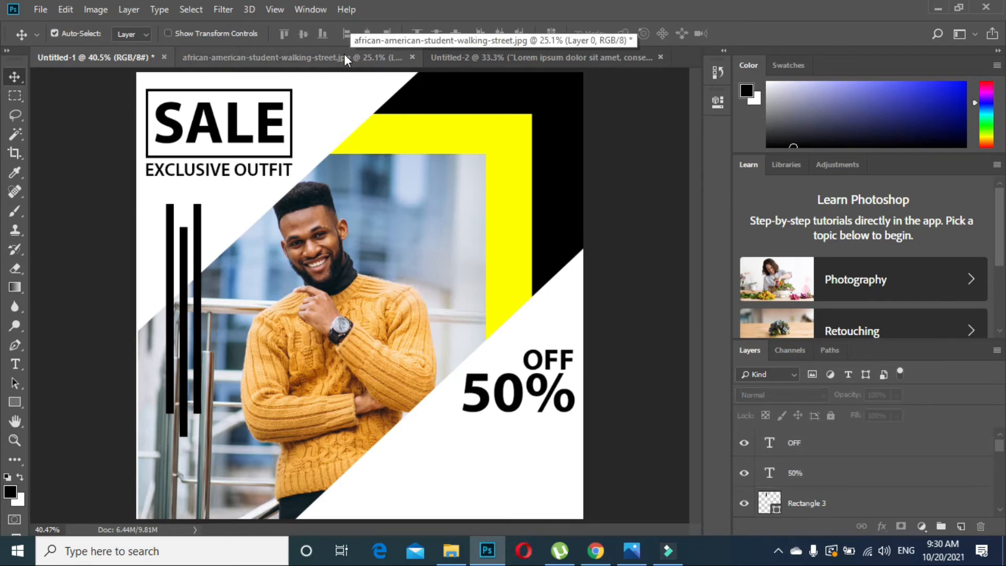
- Copy the "Lorem ipsum" placeholder text from Untitled-2 and paste it as new text below "50%" in Untitled-1
click(443, 56)
double_click(450, 289)
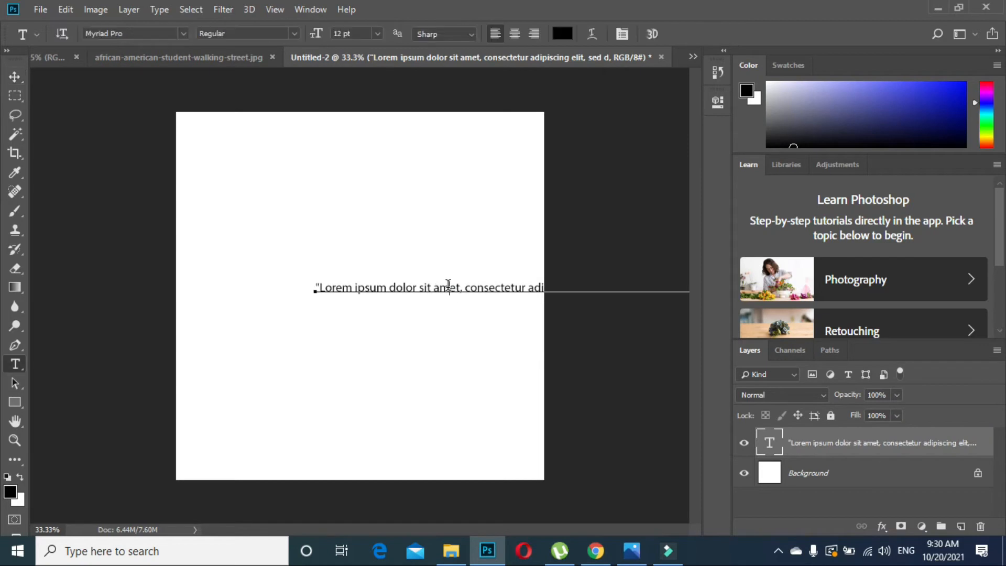
key(ctrl+a)
key(ctrl+c)
click(33, 56)
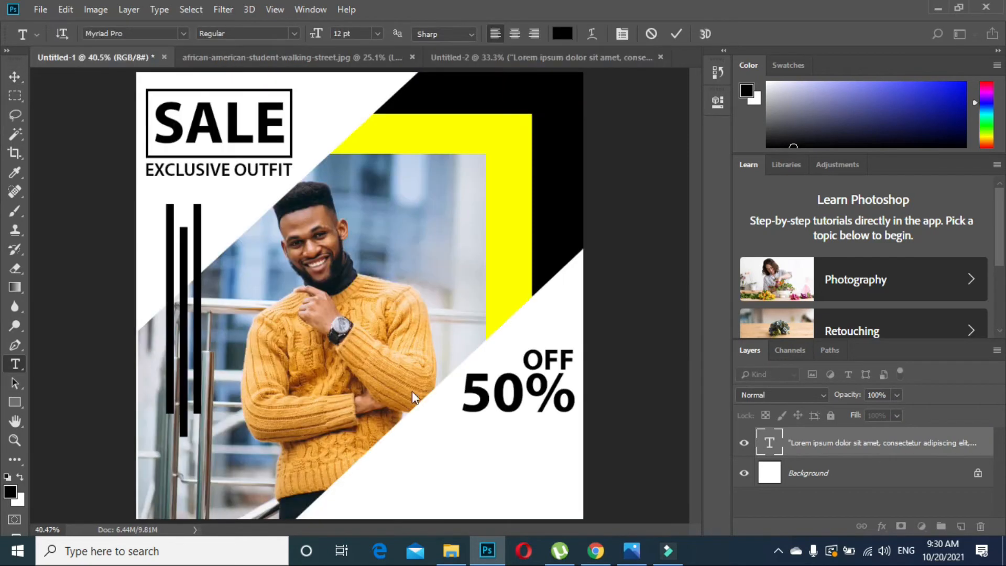
click(436, 461)
key(ctrl+v)
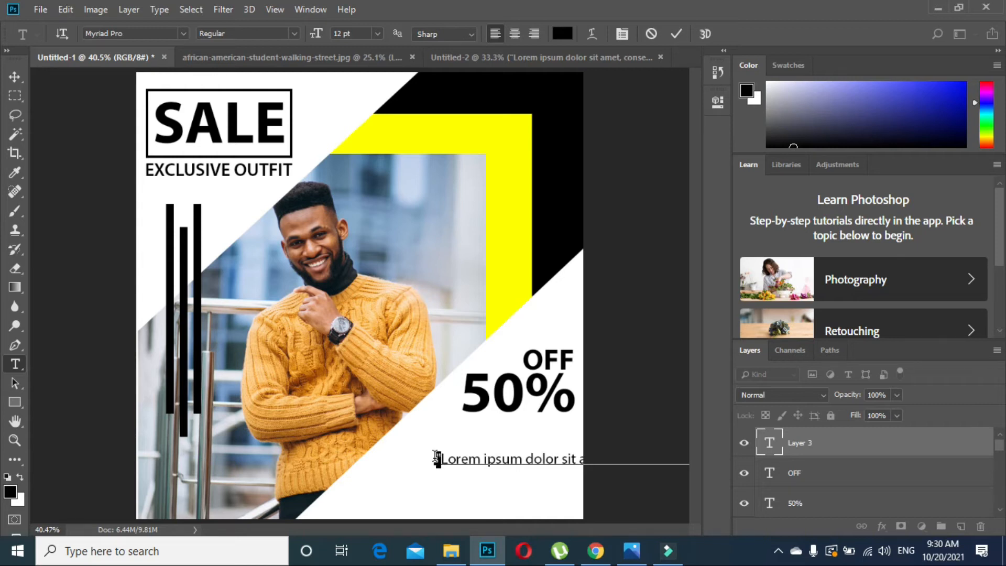
- Centre-align the placeholder text, then scale it to about 78% and place its beginning in the white corner below "50%"
key(ctrl+a)
click(517, 36)
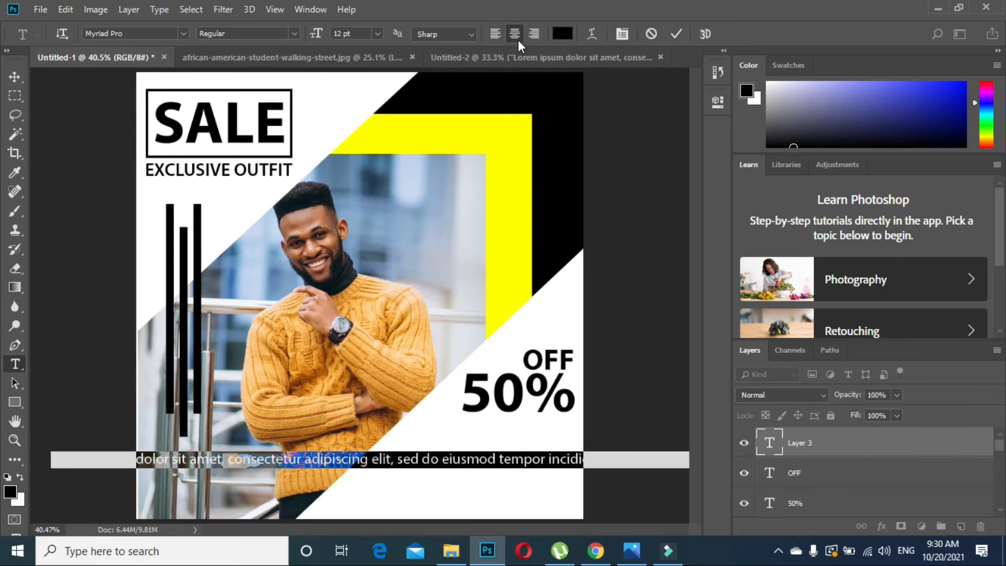
click(15, 76)
drag(179, 460, 522, 450)
key(ctrl+t)
drag(392, 439, 443, 454)
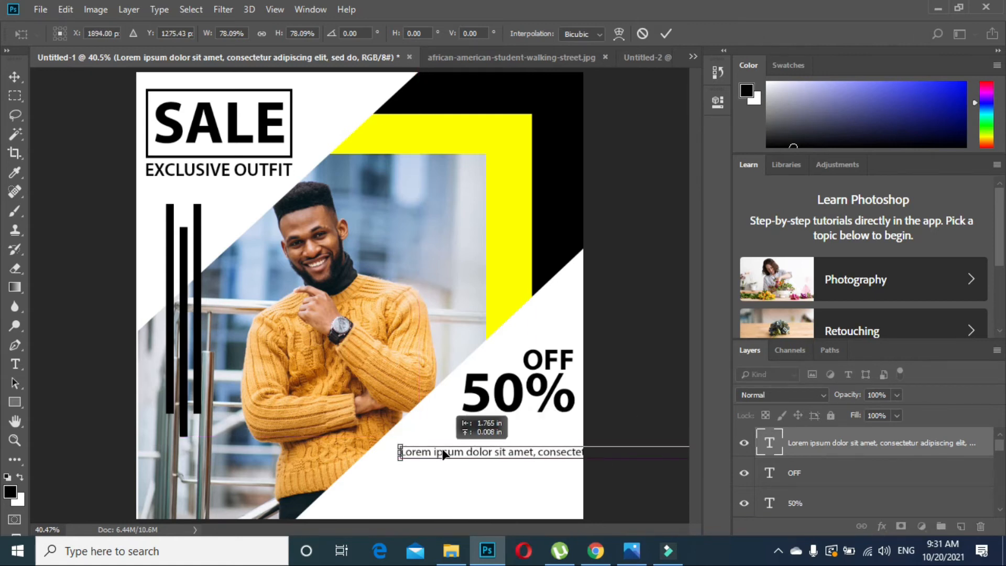
key(Return)
- Set the placeholder text's font style to Semibold and reposition it slightly below "50%"
key(t)
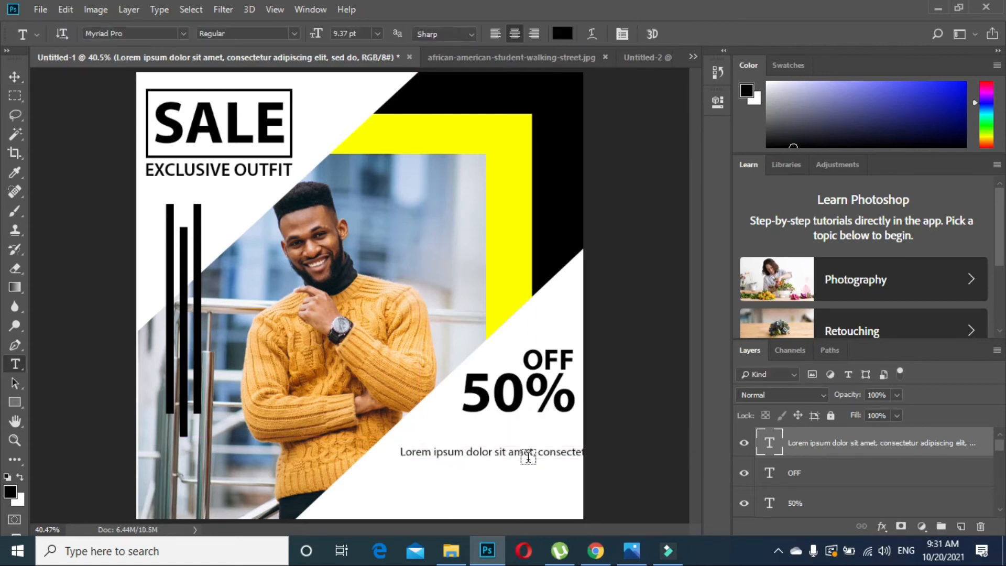
click(467, 451)
key(ctrl+a)
click(292, 34)
click(246, 111)
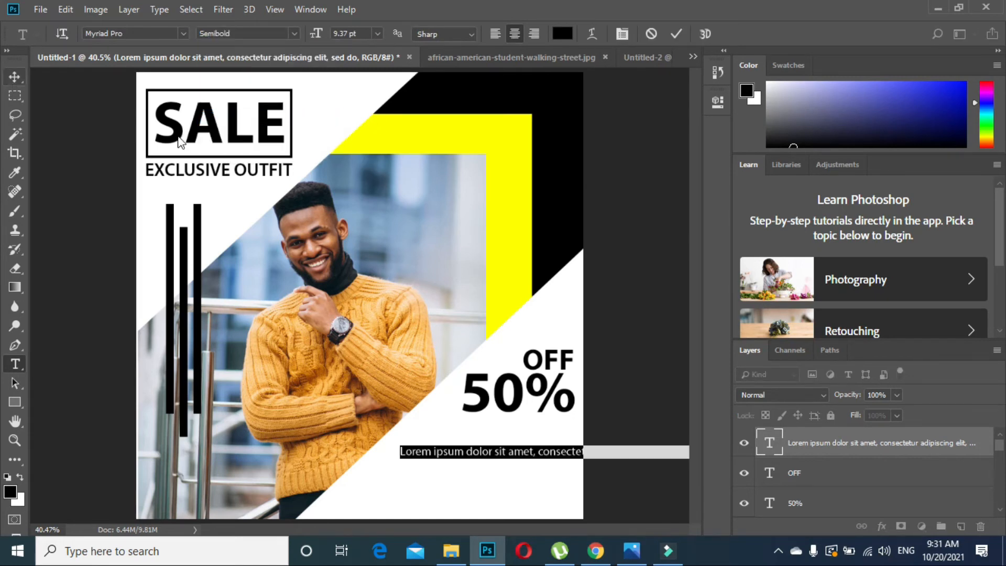
mouse_move(510, 454)
mouse_down()
mouse_move(502, 450)
mouse_move(509, 439)
mouse_move(528, 439)
mouse_move(518, 436)
mouse_move(516, 454)
mouse_up()
- Break the placeholder text onto a second line after "consectetur" and shift it up closer to "50%"
key(t)
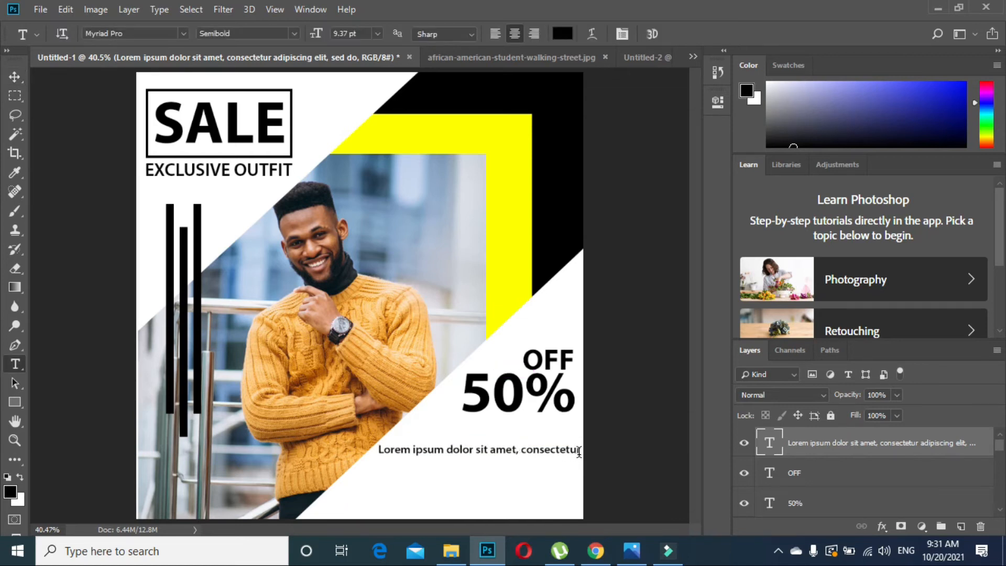
click(579, 452)
key(Return)
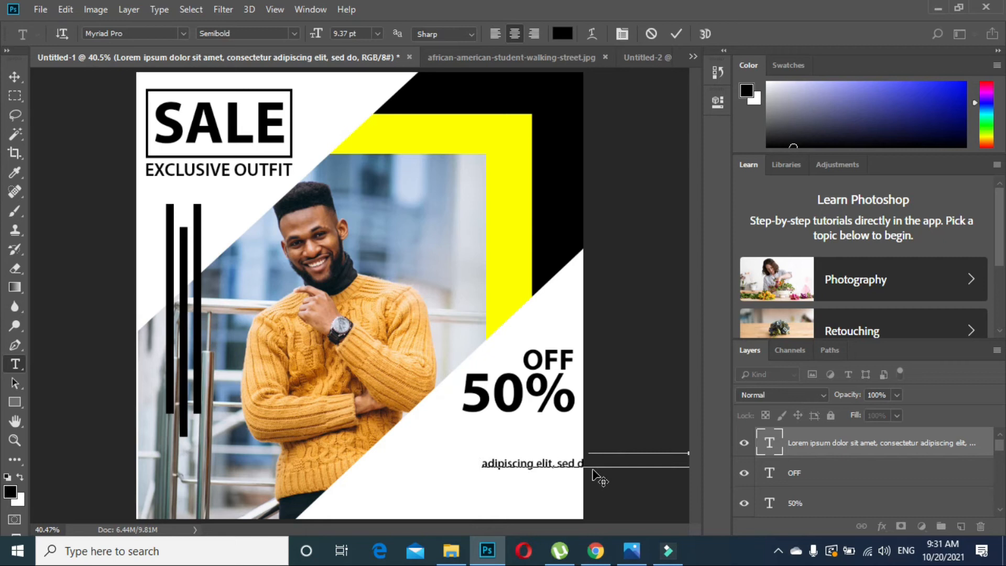
click(495, 33)
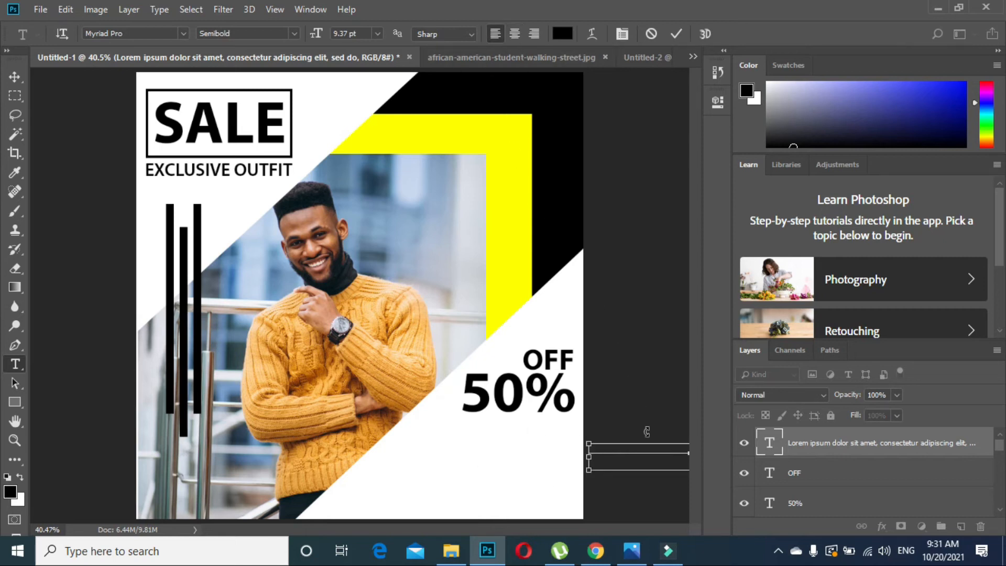
drag(515, 451, 440, 450)
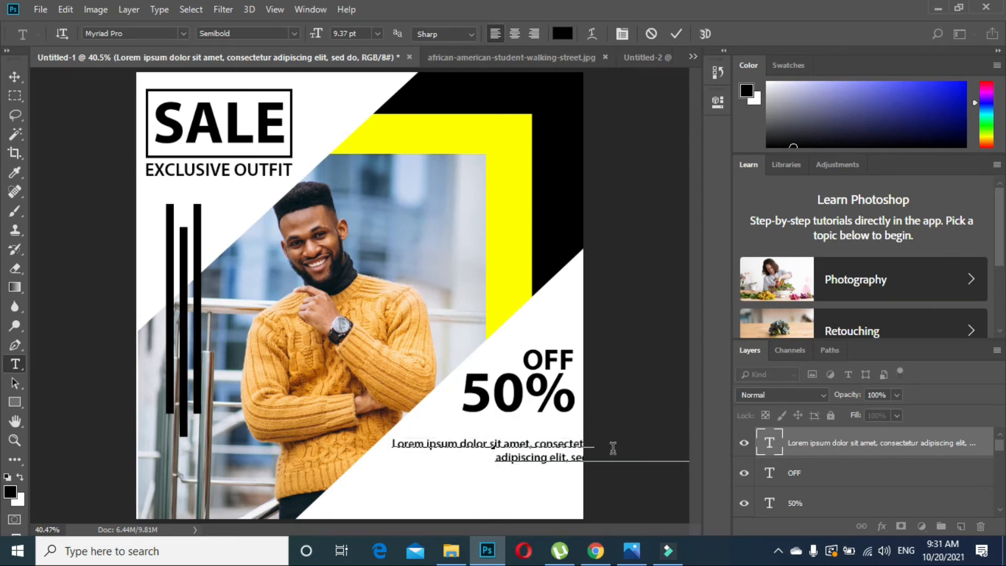
key(BackSpace)
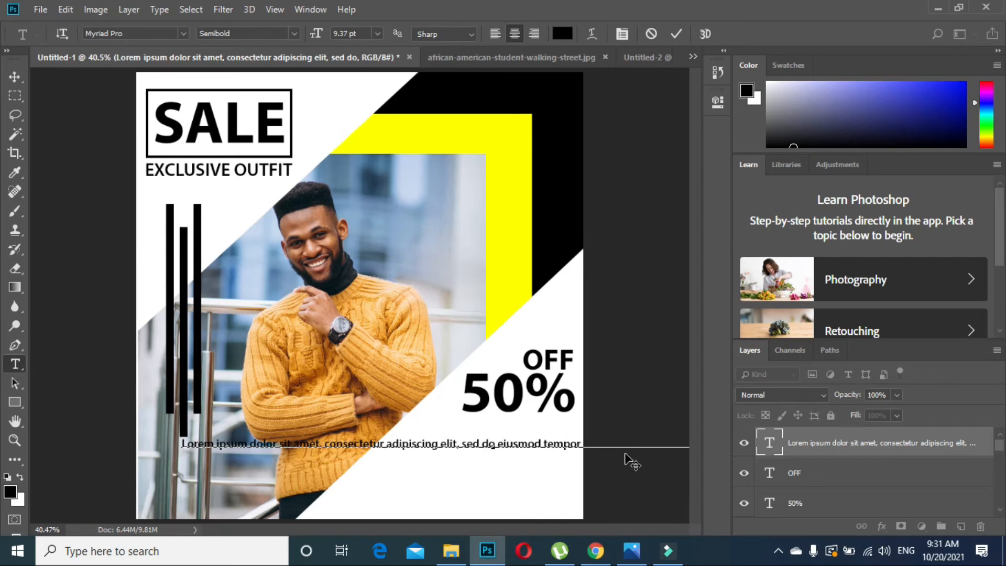
key(Return)
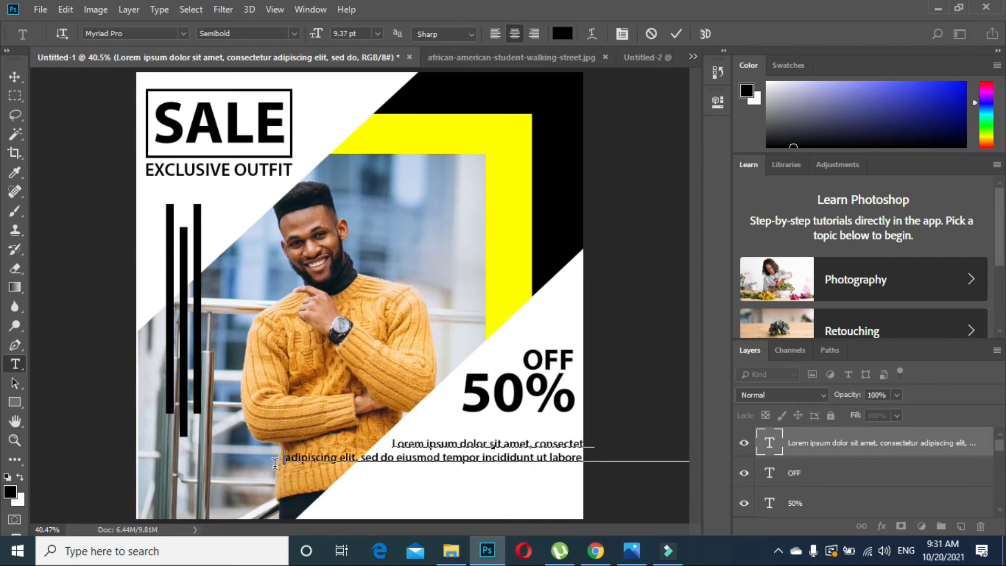
- Left-align both lines of placeholder text and move them back into the white corner below "50%"
key(ctrl+a)
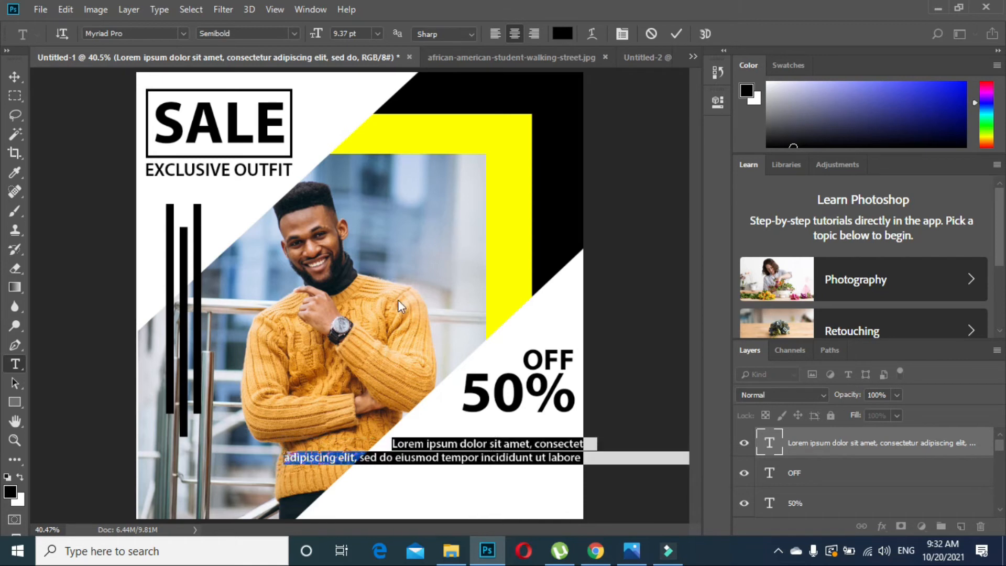
click(497, 31)
drag(530, 459, 431, 457)
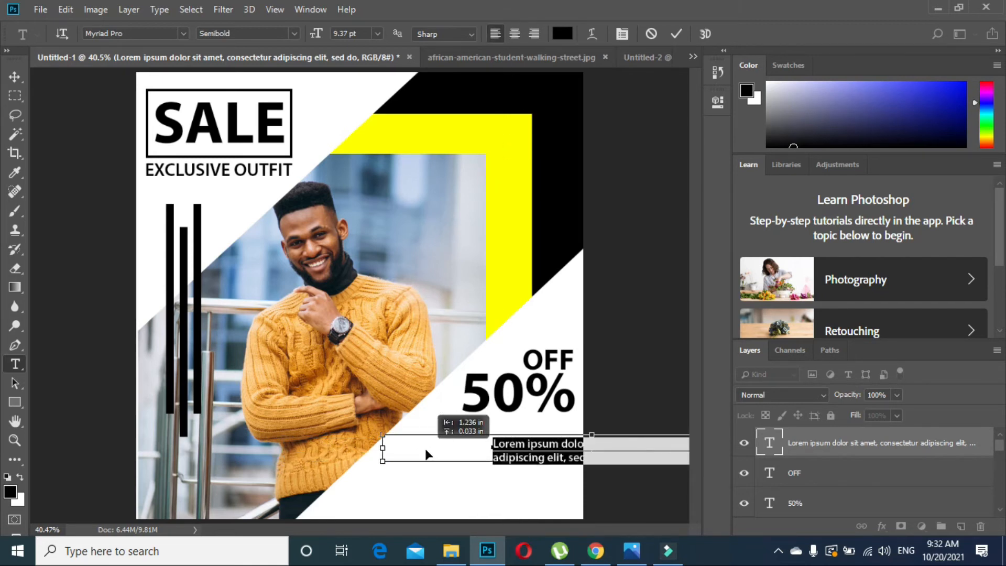
- Cut the second line, starting "adipiscing elit", and paste it as separate text below the first line
click(547, 457)
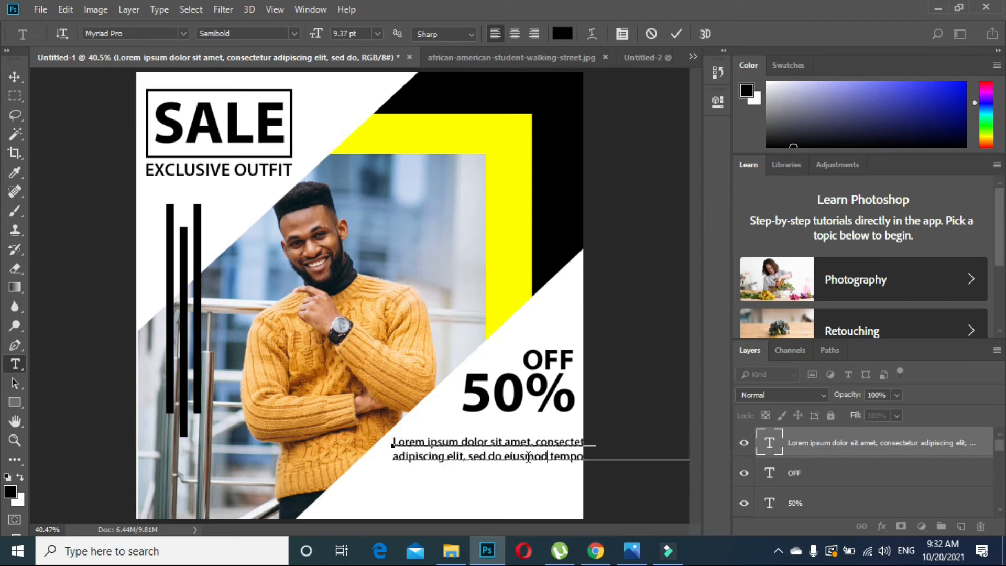
triple_click(433, 456)
key(BackSpace)
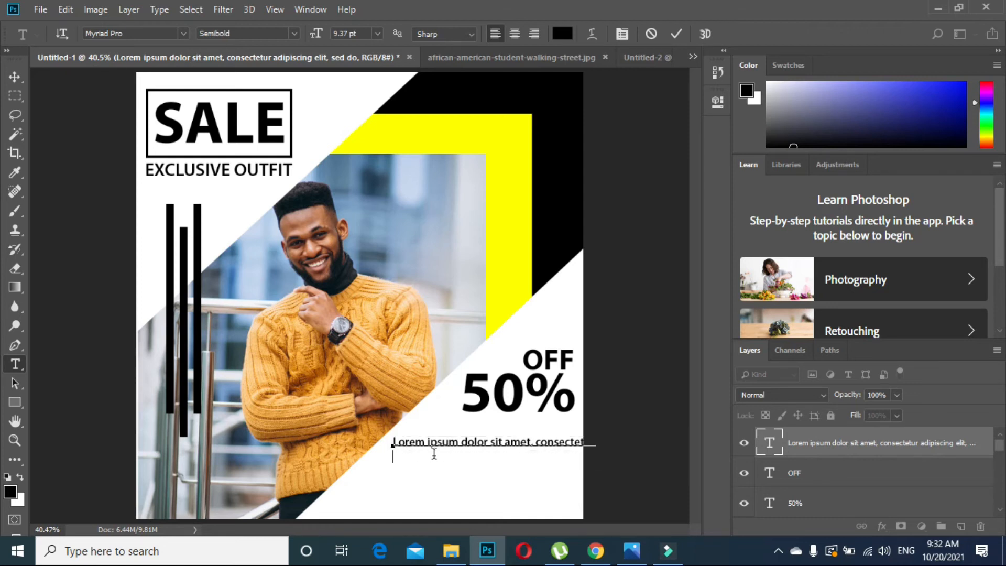
click(15, 77)
click(14, 364)
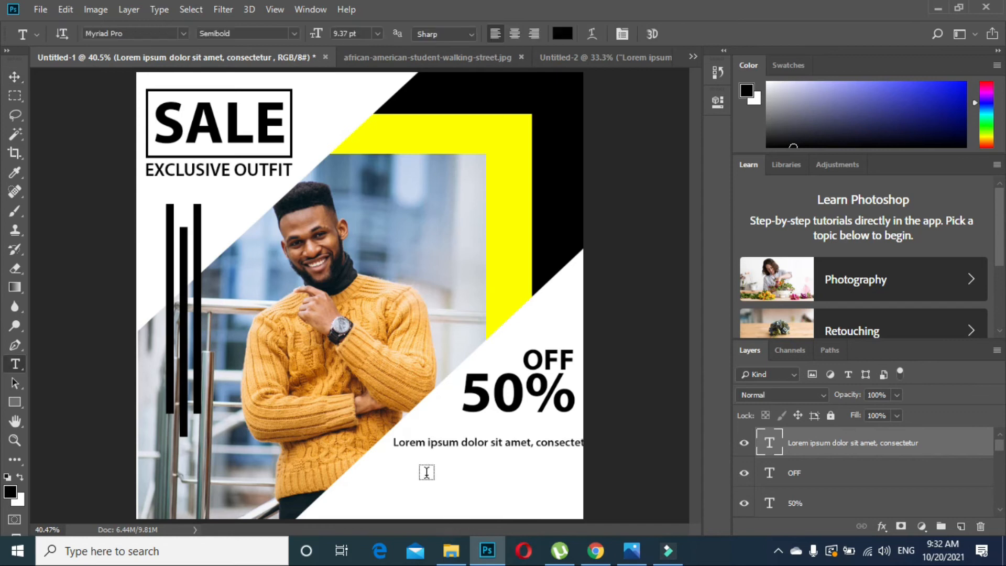
click(426, 470)
key(ctrl+v)
key(ctrl+a)
click(15, 77)
- Match the "adipiscing elit" text to the first line by setting its font size to 9.37 pt
key(t)
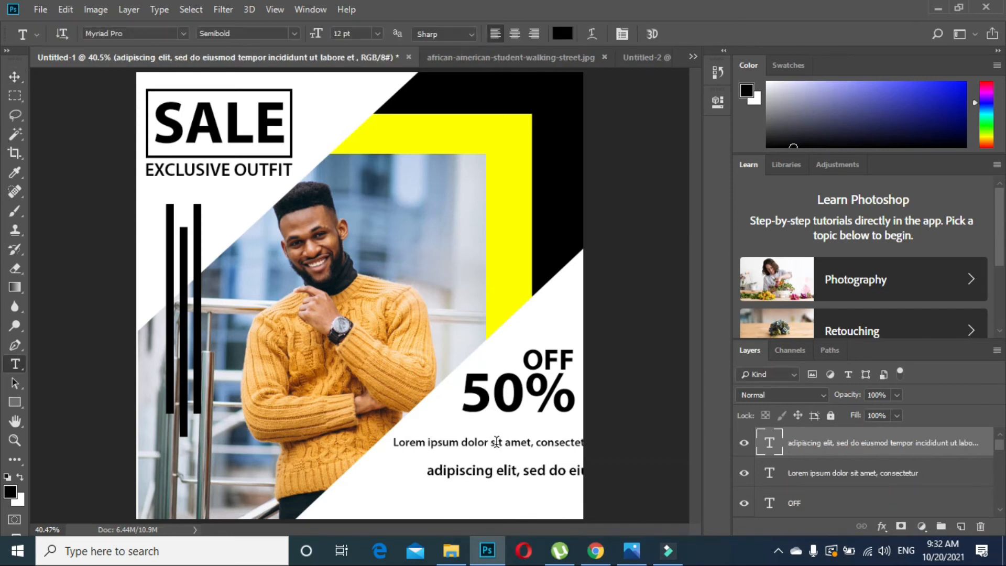
click(496, 442)
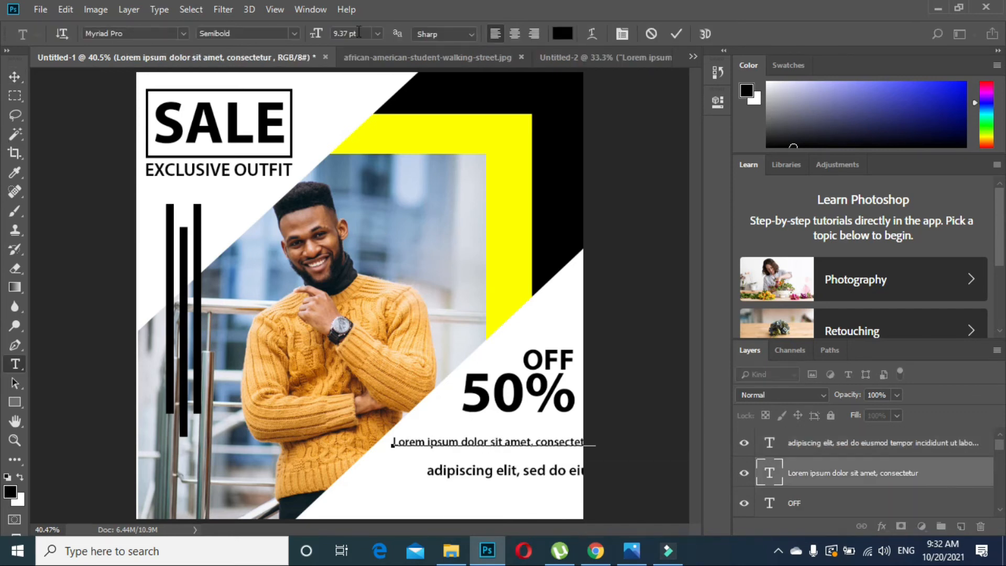
click(16, 76)
key(t)
click(491, 470)
key(ctrl+a)
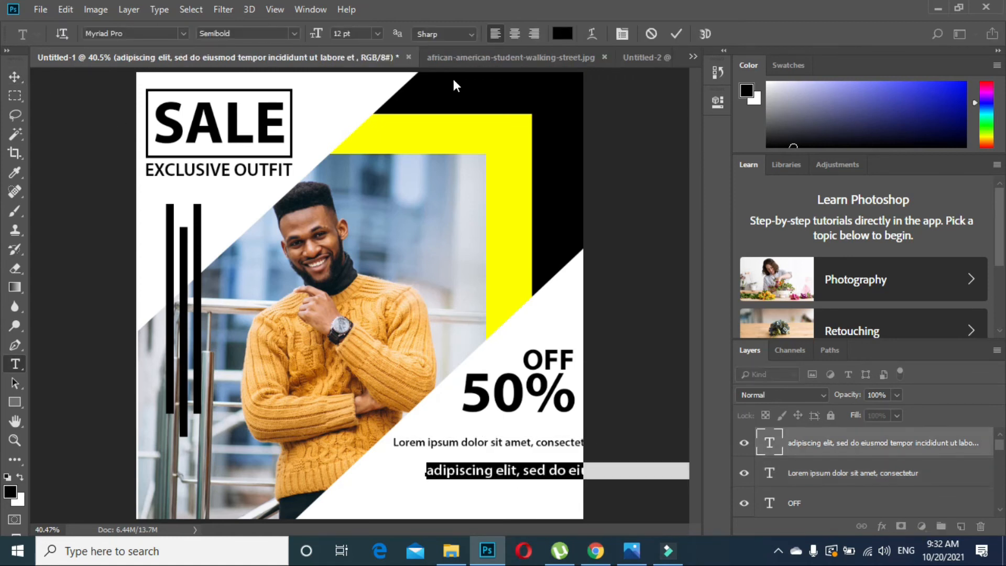
text(9.37 pt)
key(Return)
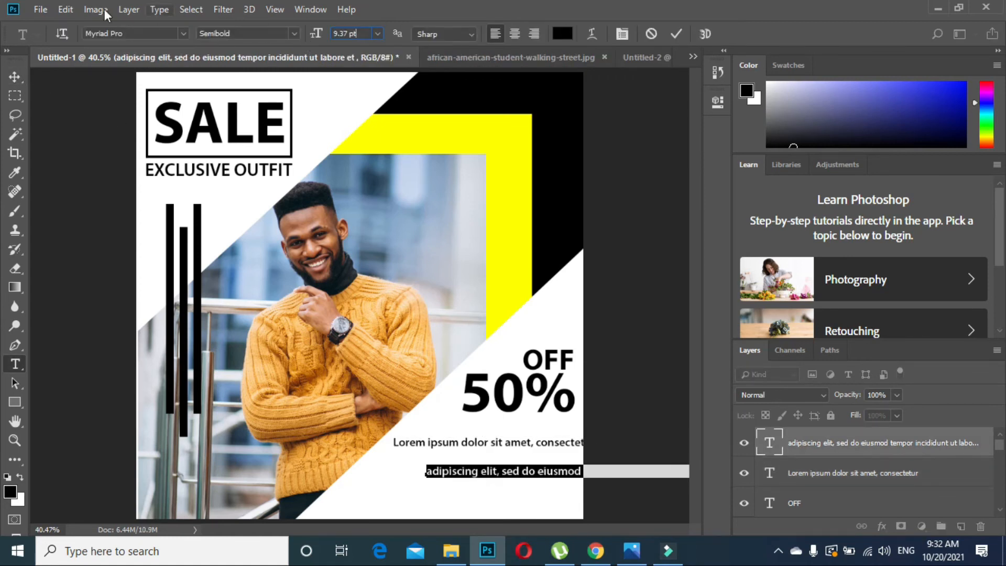
- Move the "adipiscing elit" text directly under the first line and break it before "incididunt"
click(17, 78)
drag(478, 471, 418, 458)
key(t)
click(579, 465)
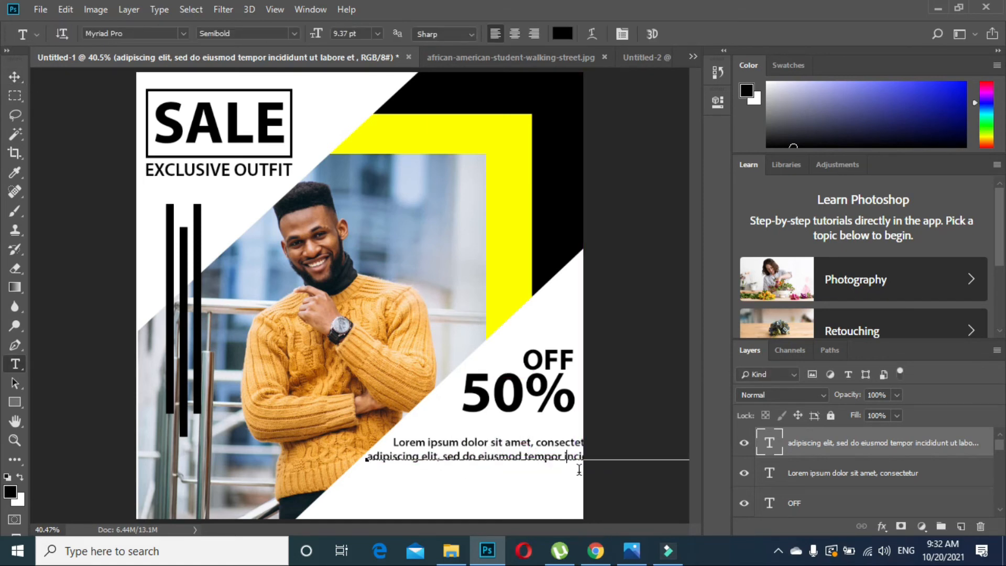
key(Return)
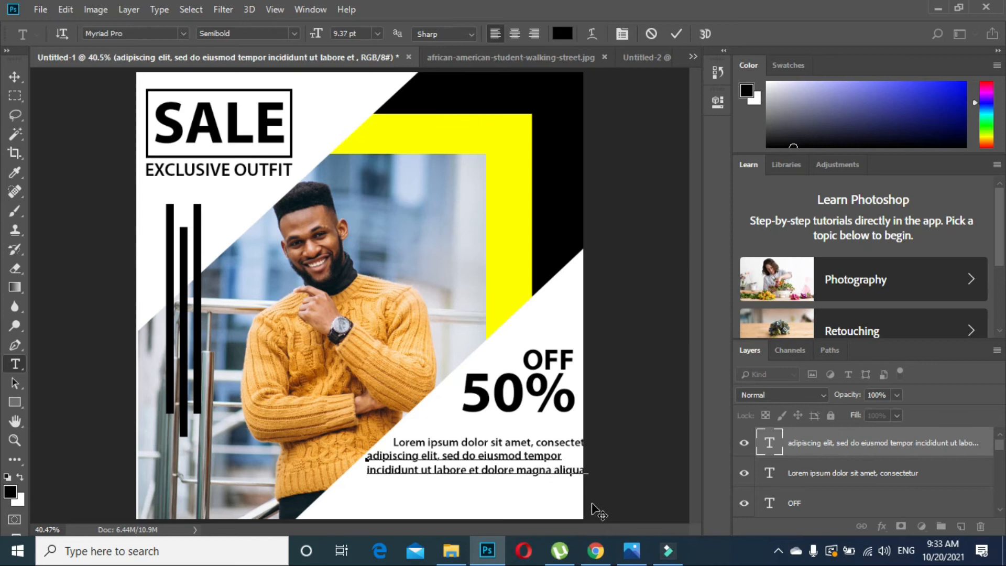
- Cut the line "incididunt ut labore et dolore magna aliqua." out of the "adipiscing elit" text
key(ctrl+a)
click(554, 468)
drag(555, 468, 586, 470)
drag(517, 470, 553, 481)
drag(366, 470, 622, 482)
key(ctrl+c)
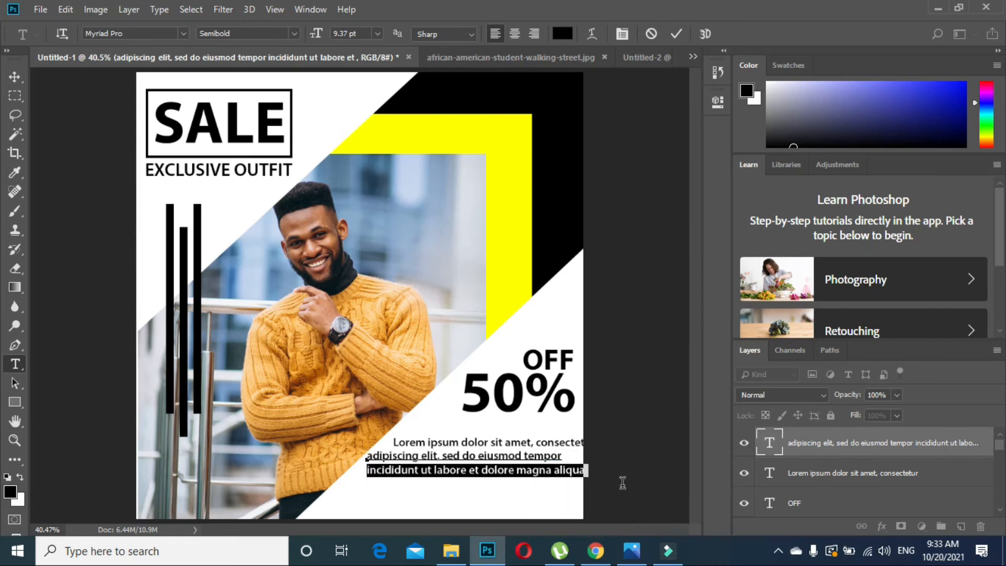
key(BackSpace)
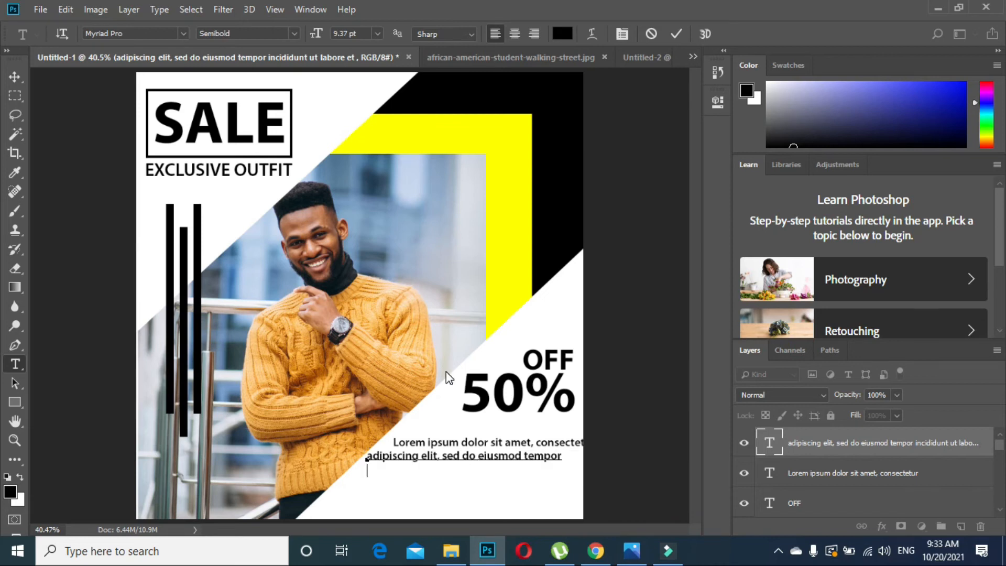
click(14, 77)
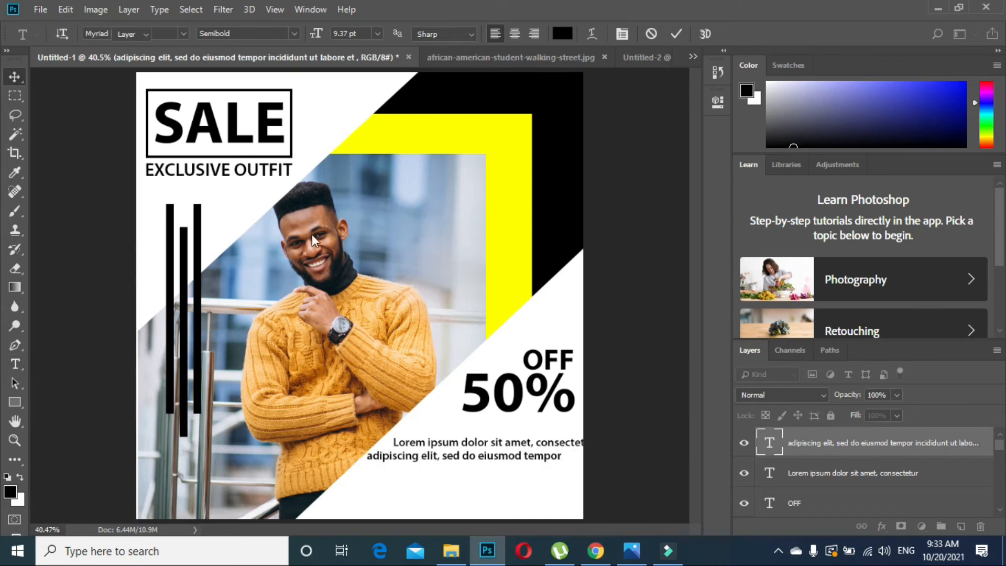
- Paste the cut "incididunt" line as separate text directly beneath the second line, and nudge the first line left
key(t)
click(401, 482)
key(ctrl+v)
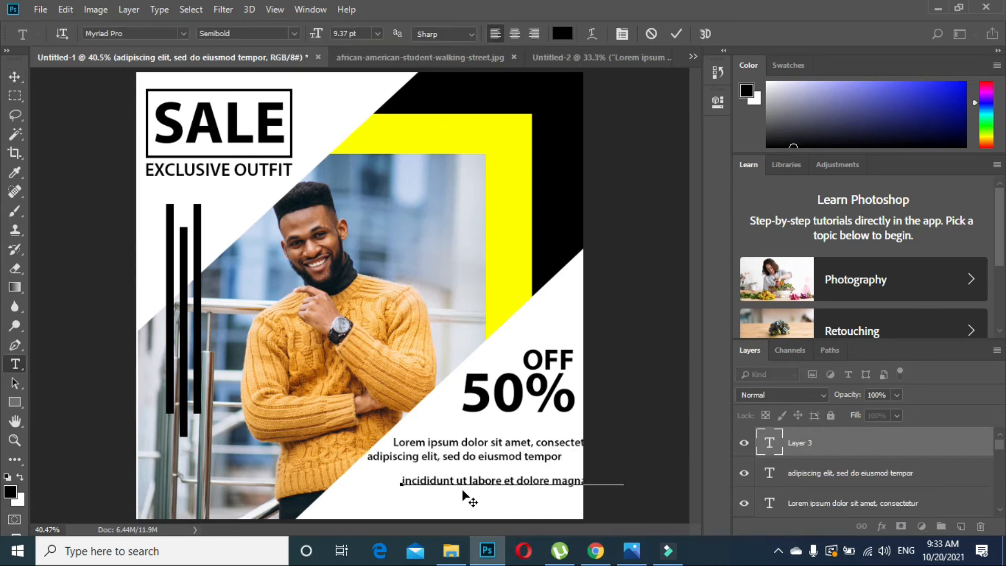
click(14, 76)
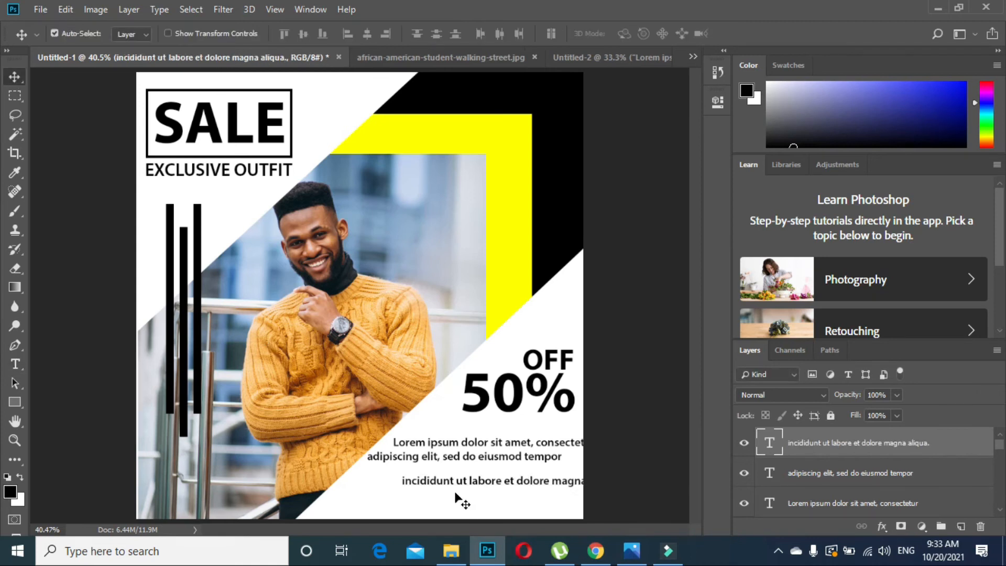
drag(449, 487, 397, 472)
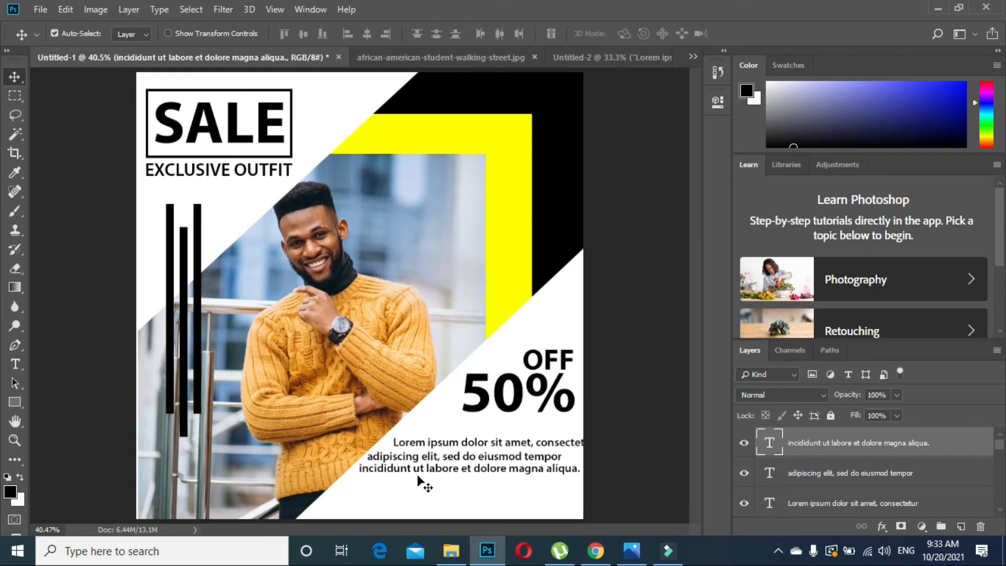
drag(504, 444, 497, 445)
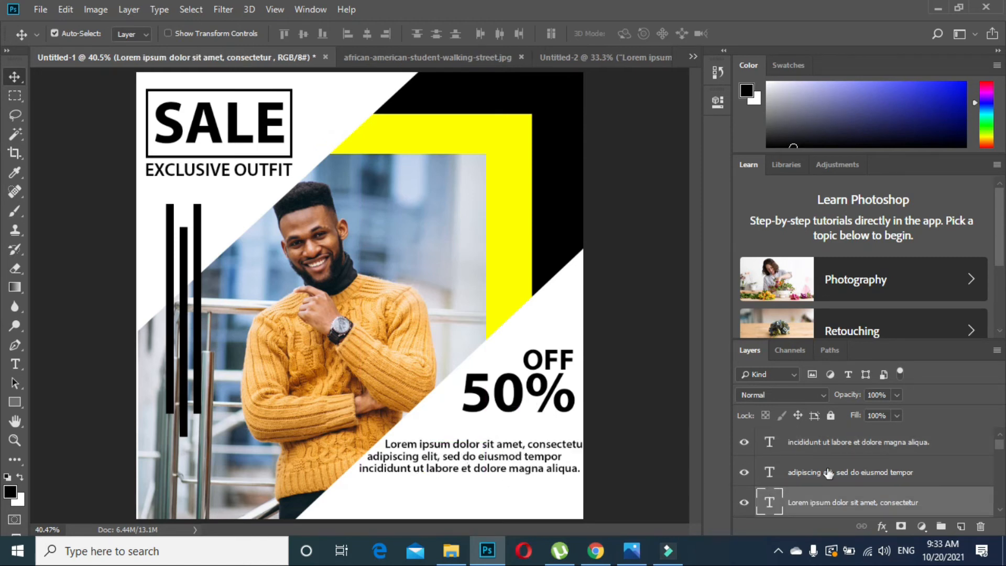
- Select all three placeholder text layers and align their right edges
shift+click(815, 445)
click(370, 36)
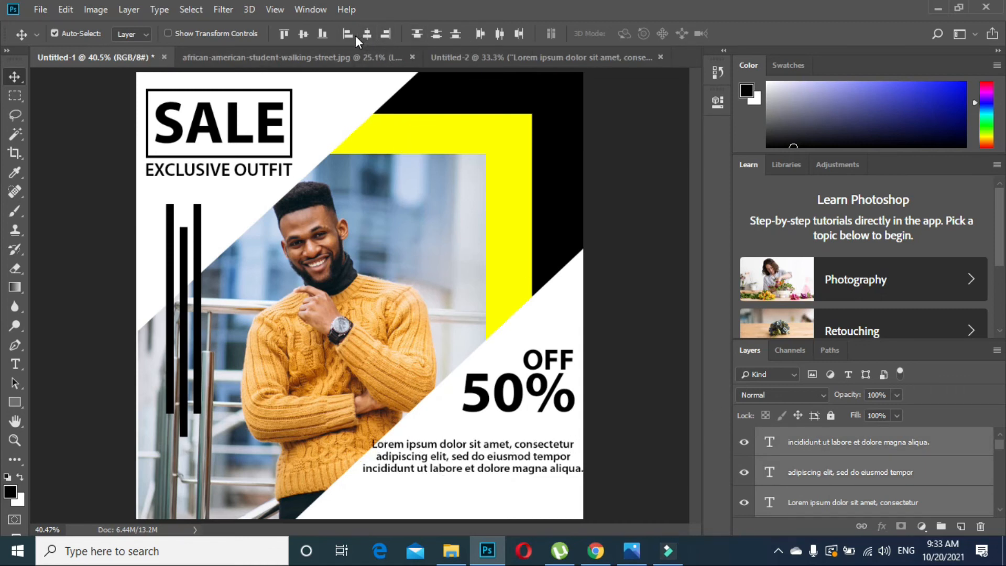
click(385, 35)
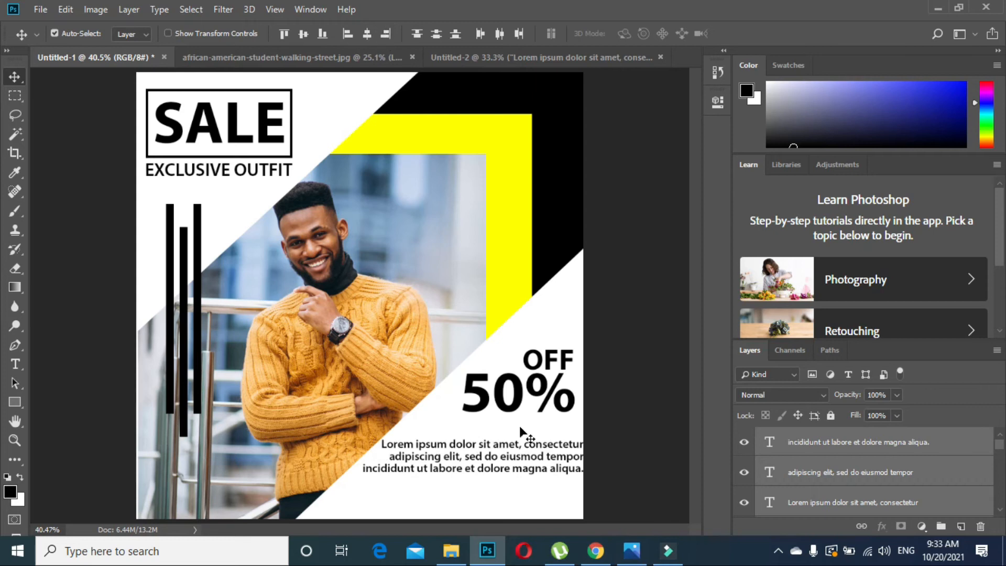
- Move the three placeholder lines left to line up with "50%" and scale them down slightly as a group
drag(482, 457, 477, 457)
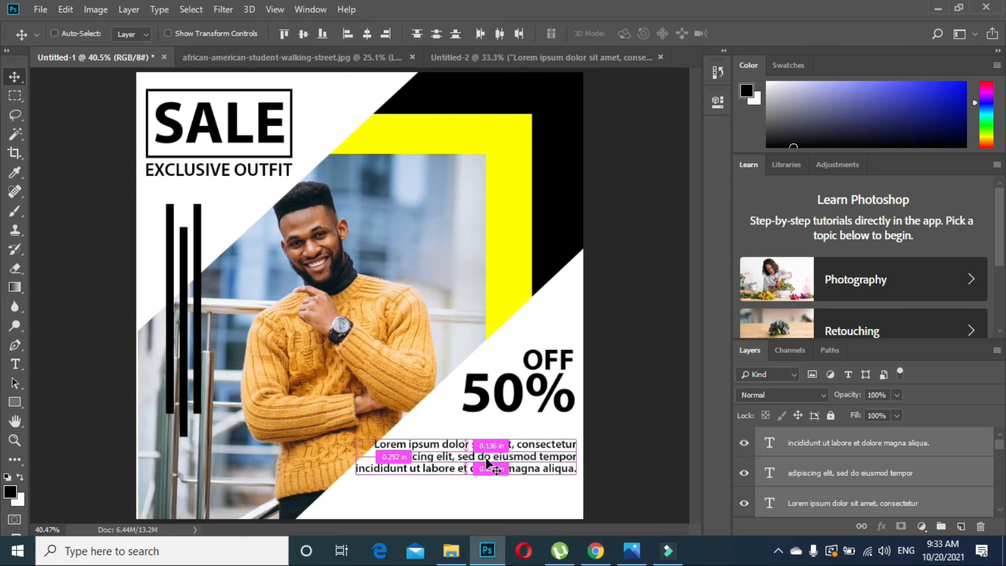
key(ctrl+t)
drag(352, 434, 362, 440)
key(Return)
click(473, 482)
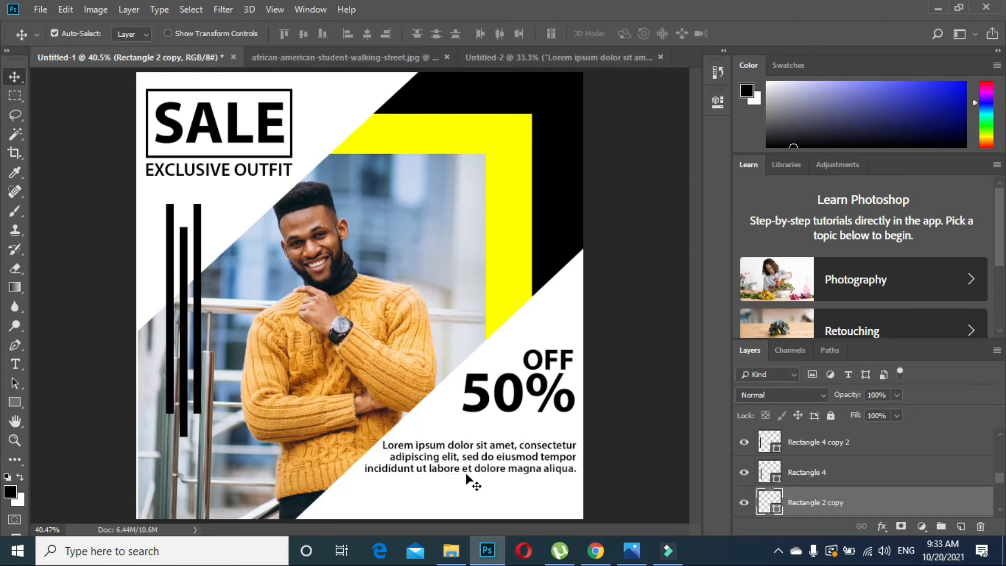
click(14, 402)
drag(417, 490, 557, 512)
click(674, 96)
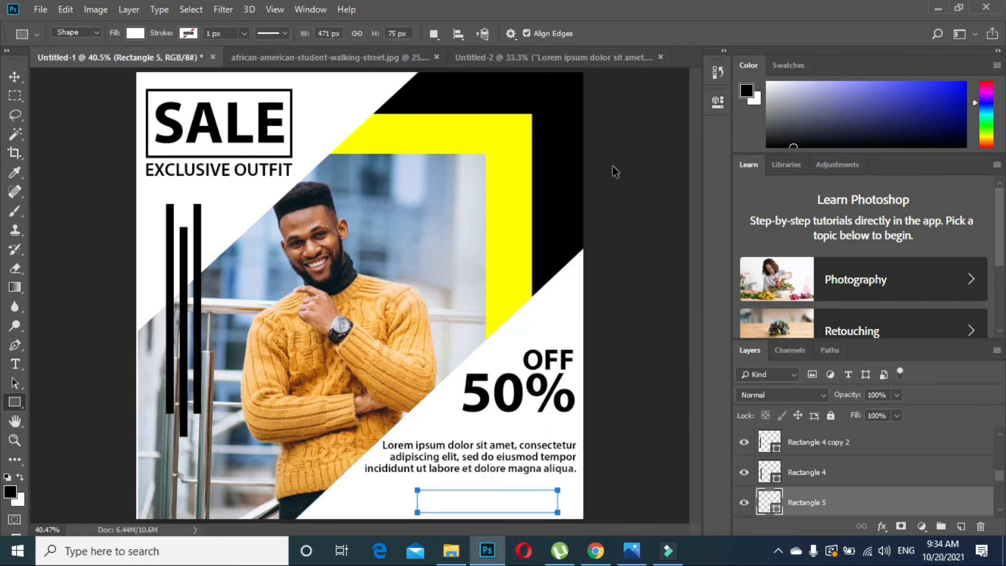
key(ctrl+z)
- Draw a black rectangle about 438 by 80 px on a new layer and position it beneath the placeholder text lines
click(958, 527)
drag(388, 487, 518, 511)
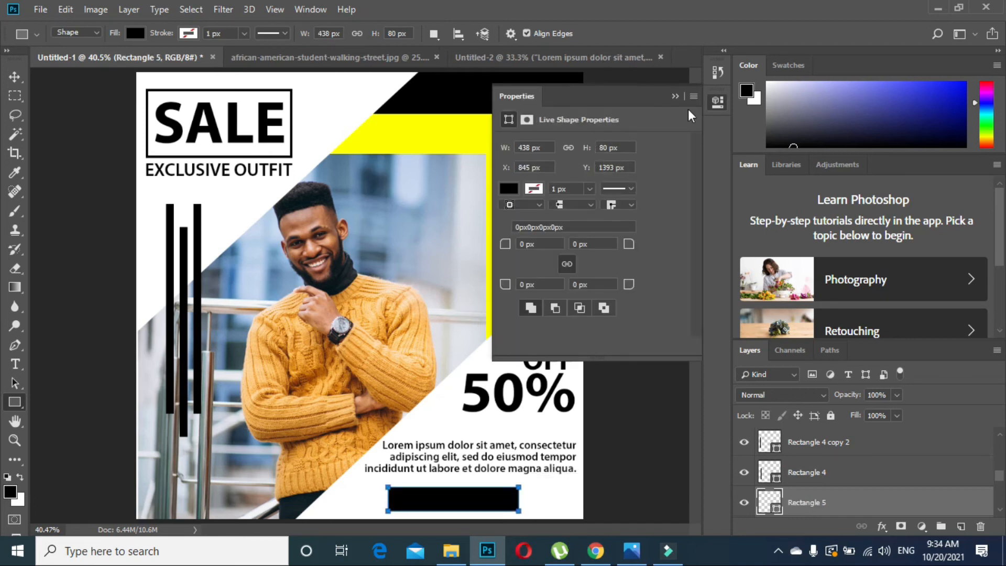
click(676, 95)
key(v)
drag(456, 501, 489, 501)
- Add the text "SHOP NOW" over the black rectangle's edge, in Myriad Pro Bold and white
key(t)
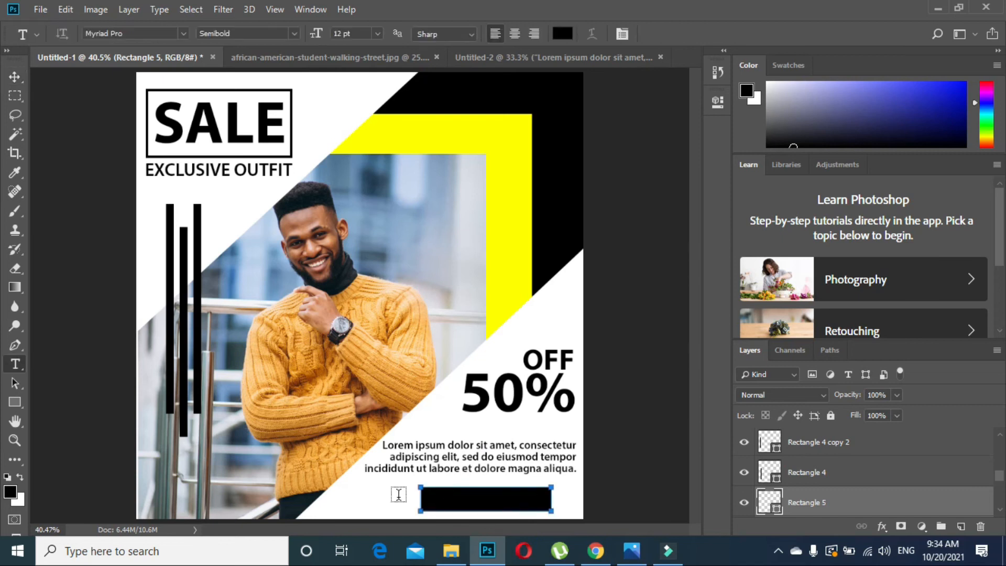
click(387, 496)
text(SHOP)
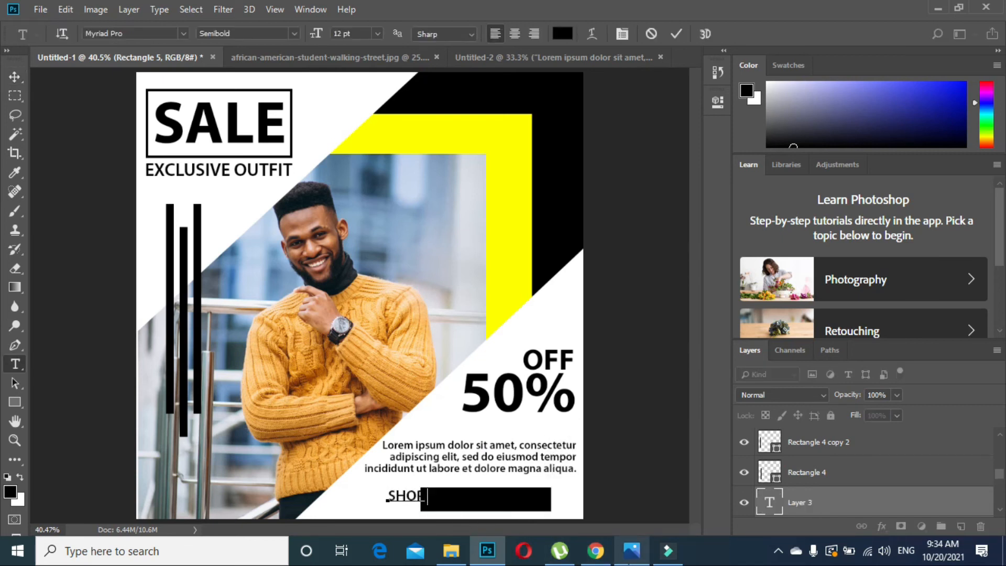
key(ctrl+a)
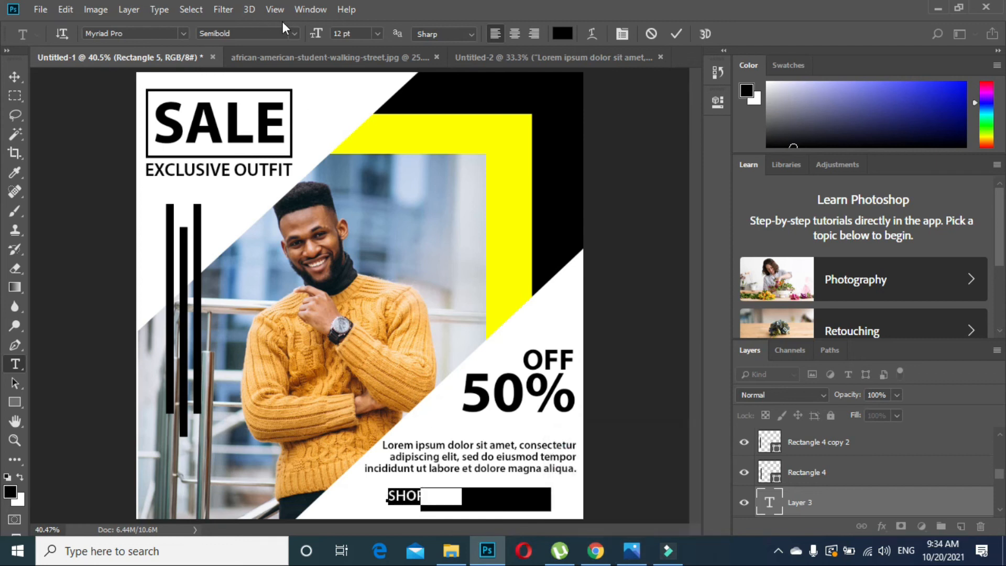
click(294, 34)
click(233, 142)
click(183, 33)
click(183, 33)
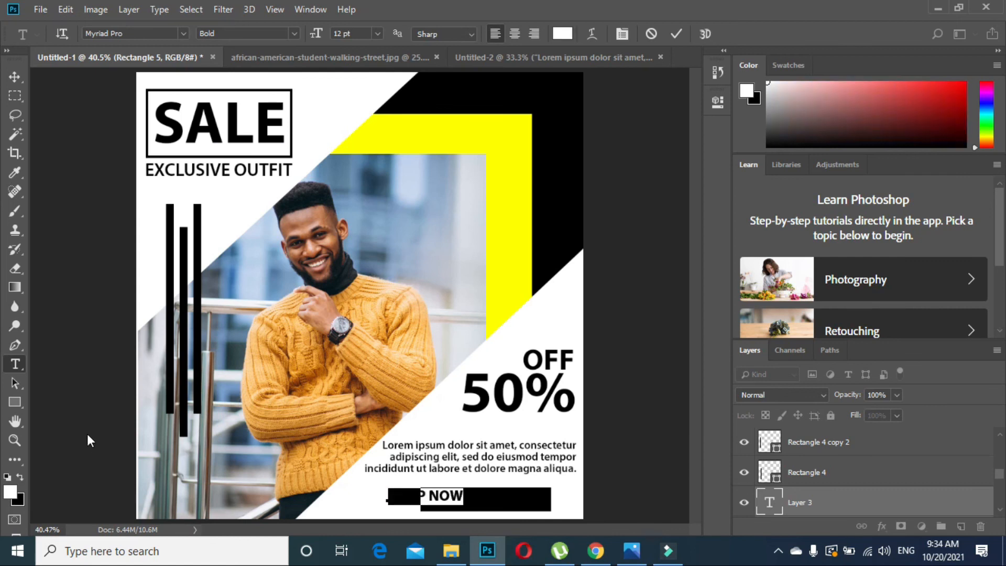
- Move the "SHOP NOW" text onto the black rectangle and align their horizontal centers
click(14, 77)
drag(439, 504, 496, 507)
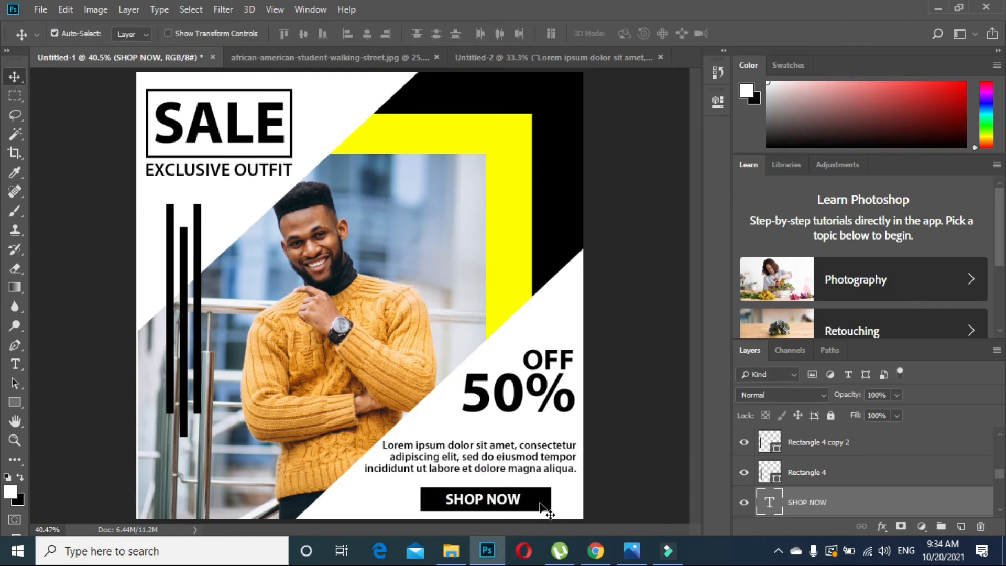
shift+click(540, 503)
scroll(807, 507, down, 1)
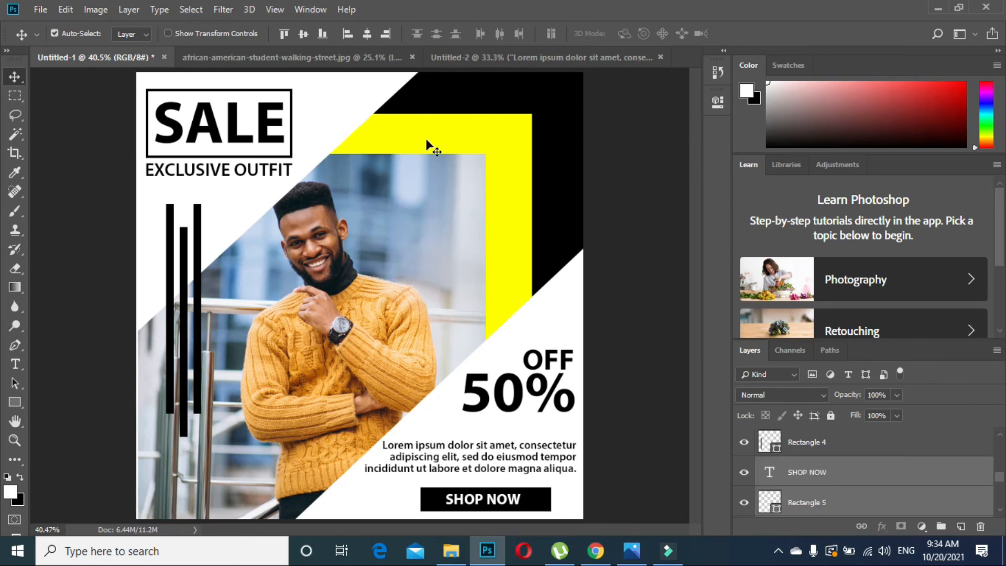
click(366, 34)
click(636, 478)
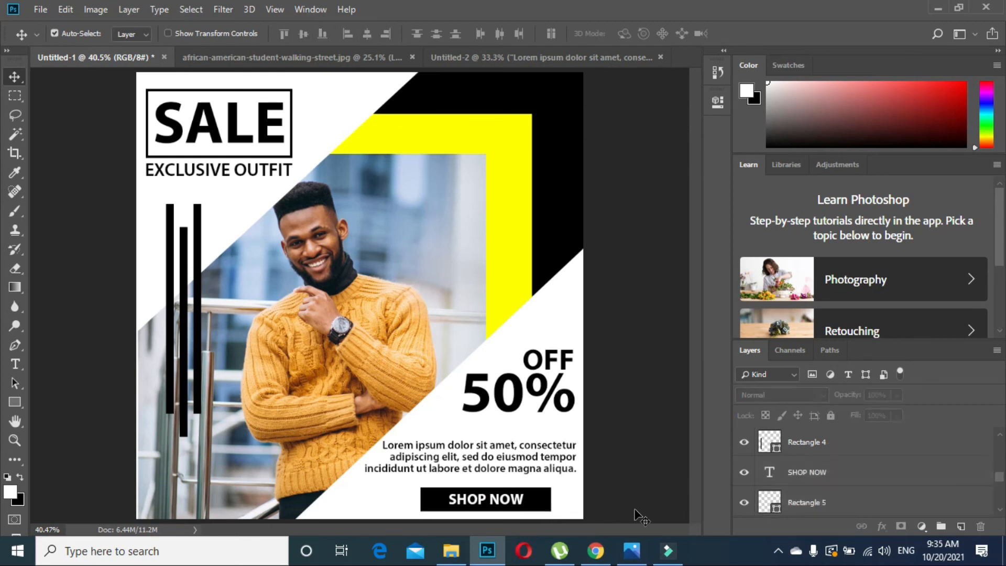
- Recolor the yellow shape behind the photo to orange e58d0e, sampled from the man's sweater
click(484, 220)
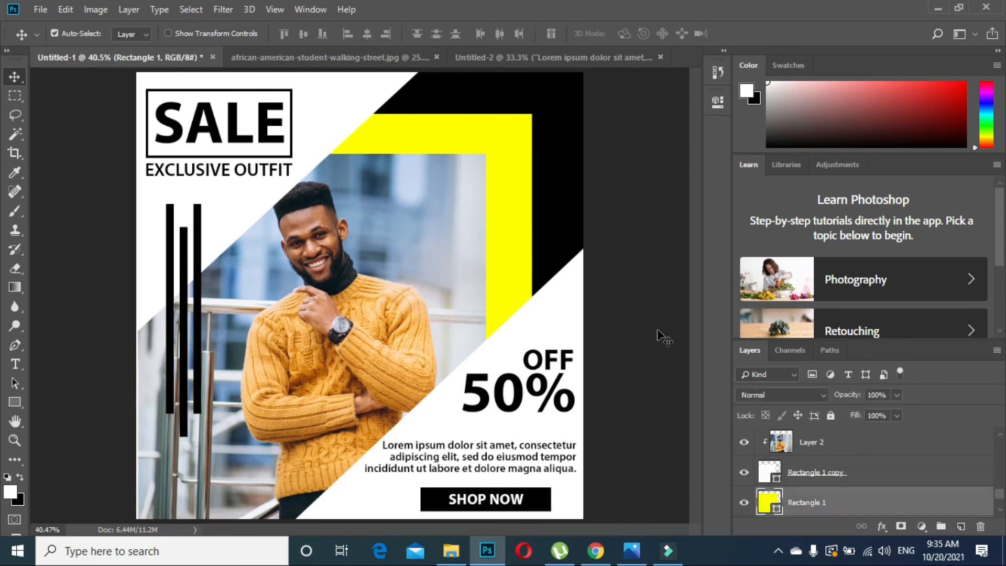
double_click(769, 502)
drag(476, 76, 911, 146)
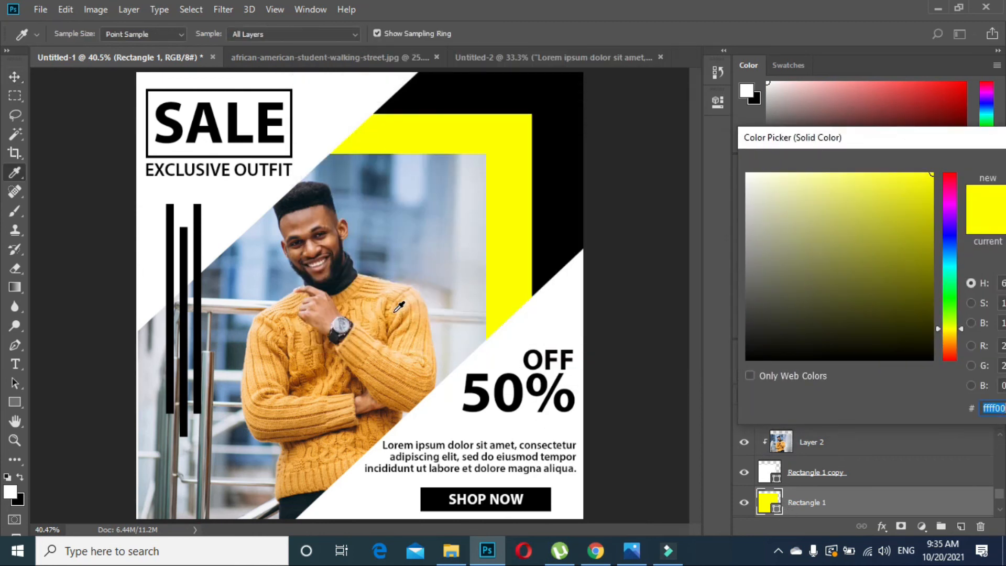
click(383, 318)
click(380, 293)
click(383, 324)
click(383, 329)
click(383, 340)
click(382, 332)
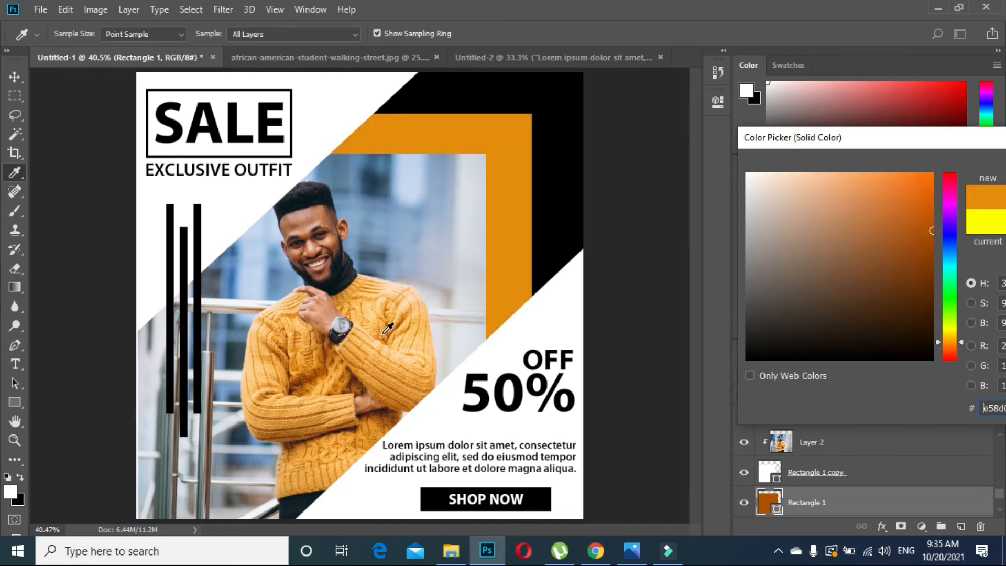
click(916, 178)
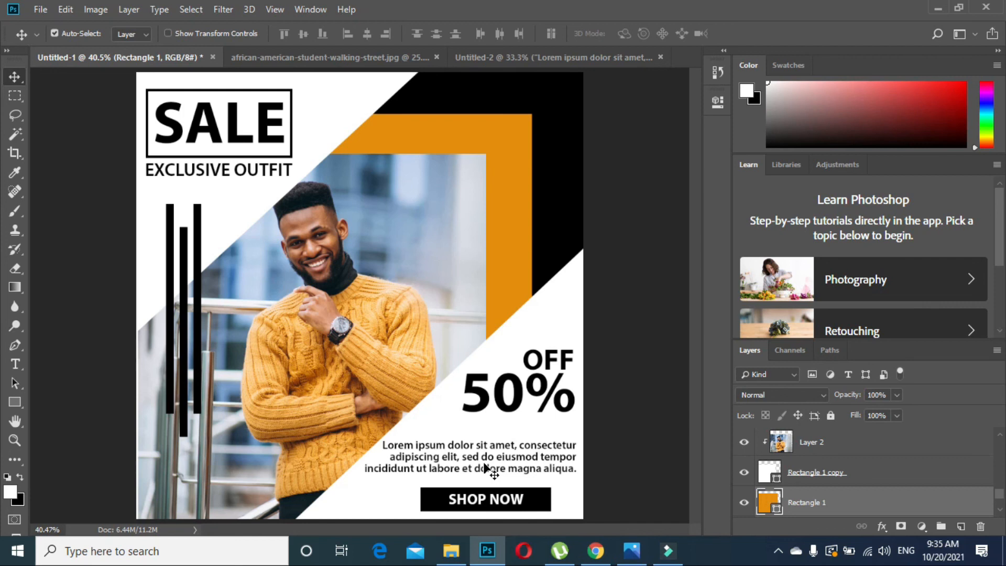
- Try to recolor the frame around "SALE" by setting its layer's solid color to orange e58d0e
click(205, 157)
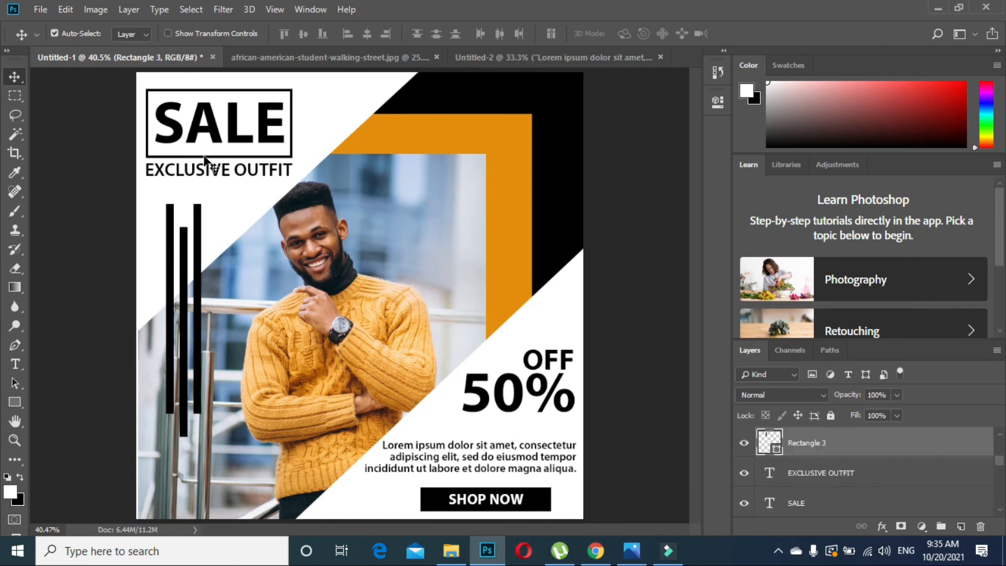
double_click(776, 448)
key(Escape)
click(742, 444)
click(742, 445)
double_click(776, 448)
click(512, 126)
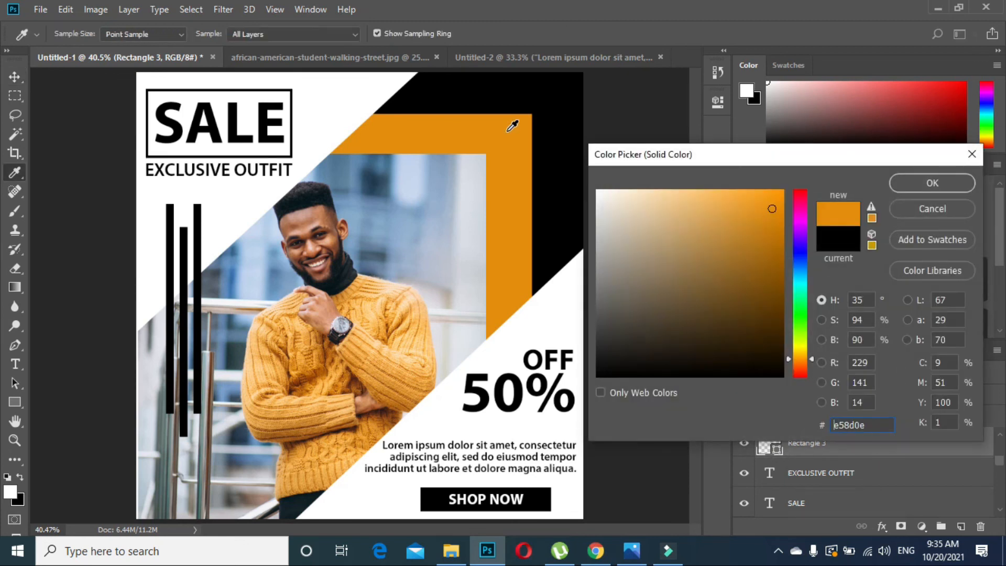
click(903, 183)
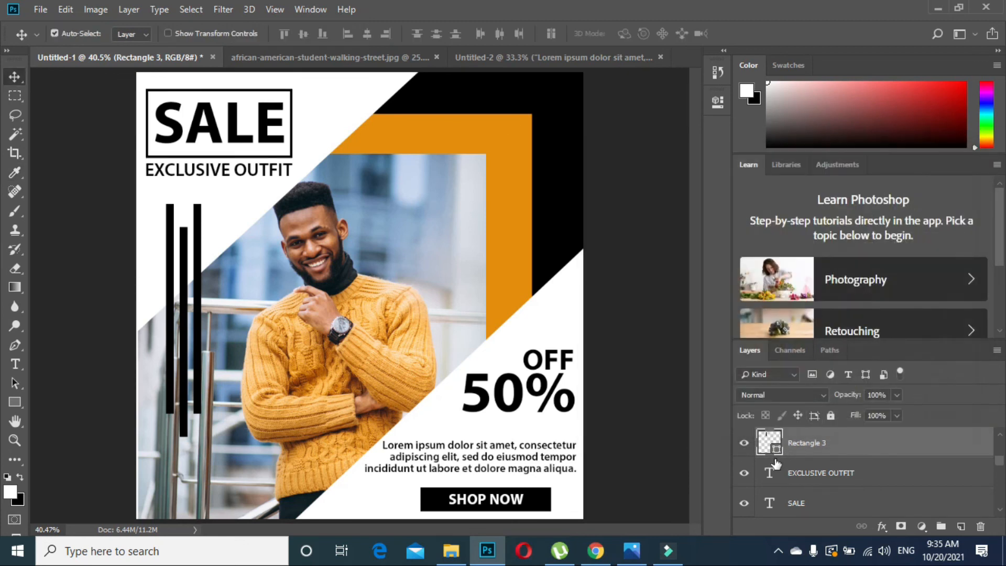
click(743, 444)
click(744, 444)
double_click(770, 444)
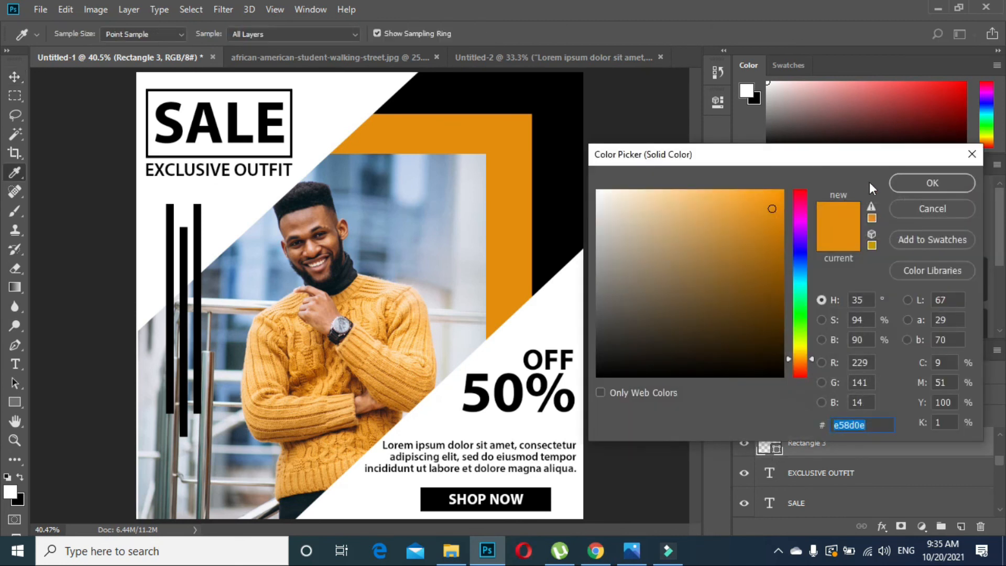
click(918, 184)
- Set the stroke of the frame around "SALE" to the orange sampled from the shape behind the photo
click(19, 404)
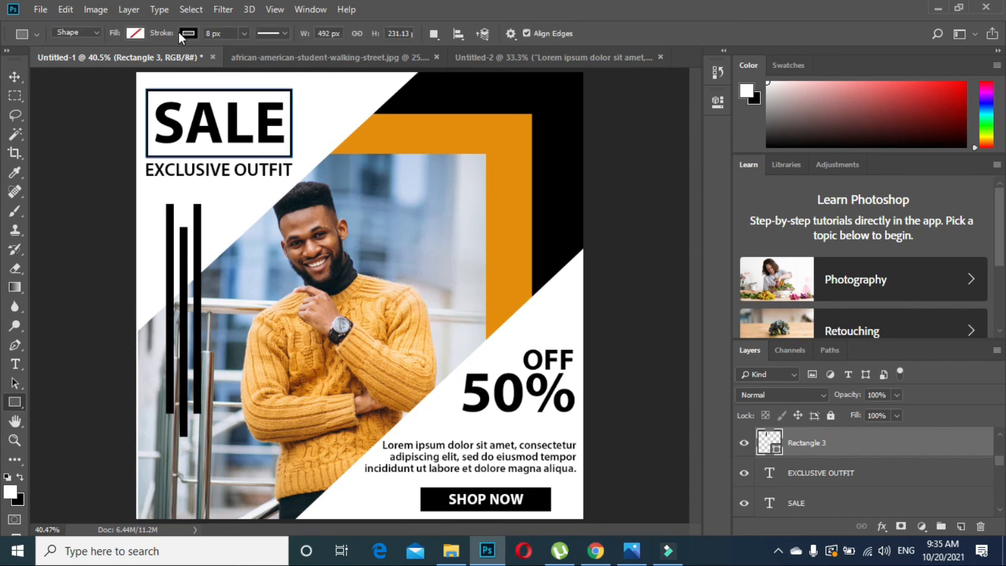
click(135, 33)
click(258, 69)
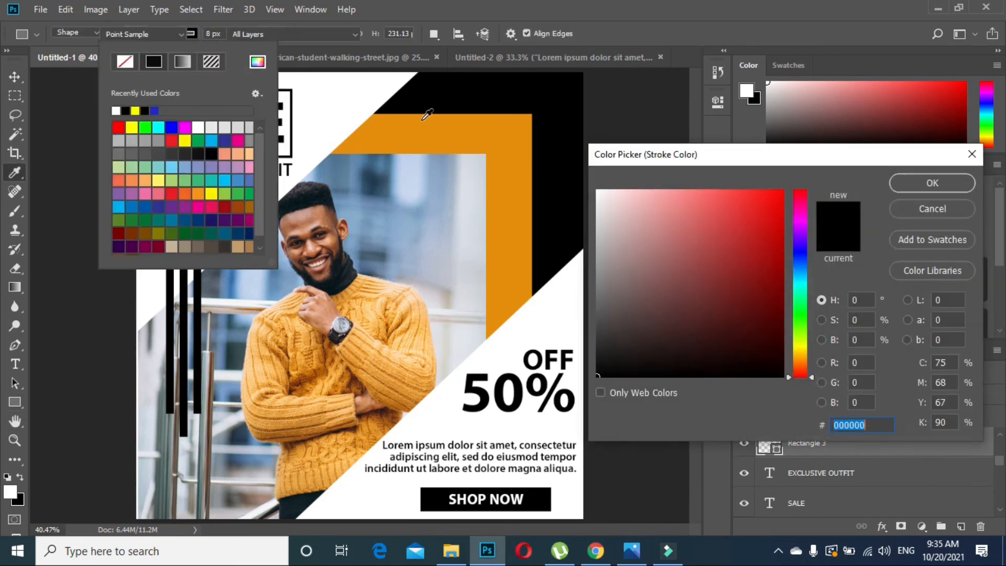
click(458, 119)
click(941, 184)
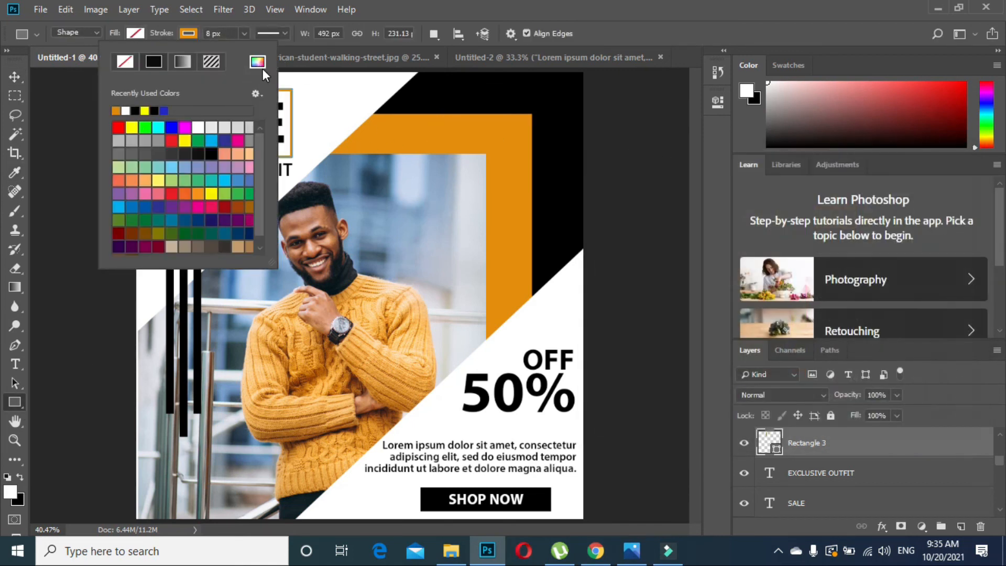
key(v)
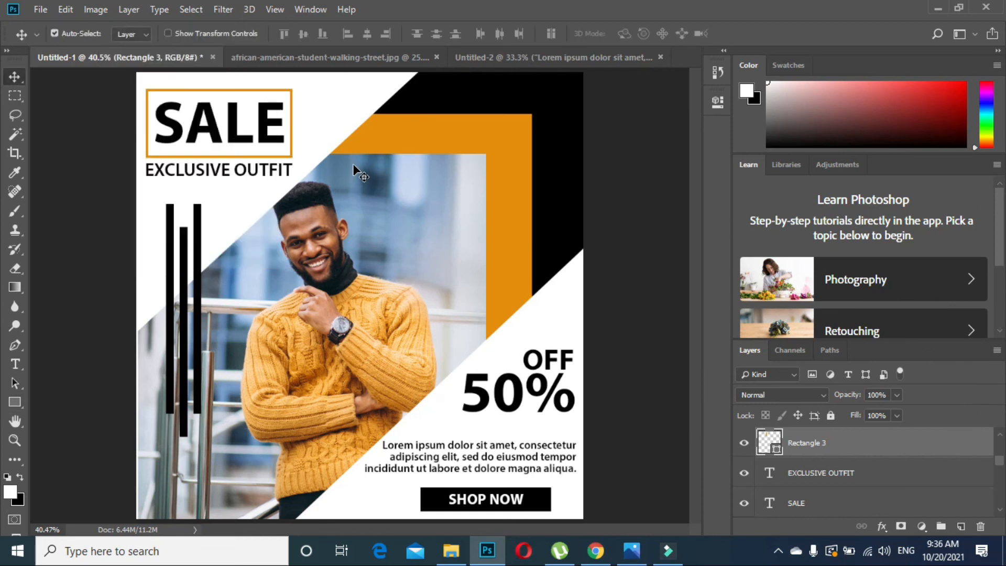
- Recolor the "SALE" text to orange e58d0e, sampled from the shape behind the photo
double_click(271, 149)
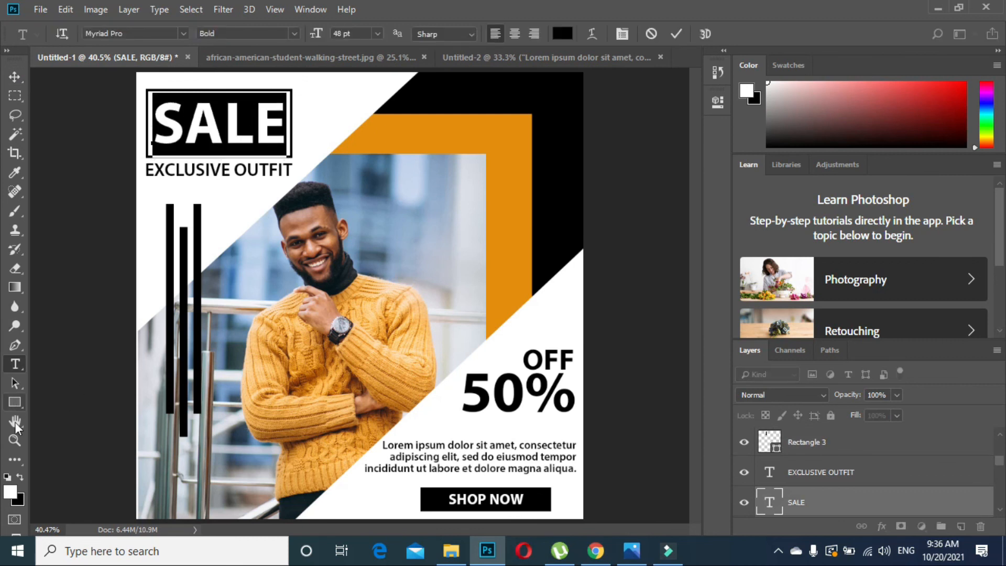
click(556, 34)
click(490, 135)
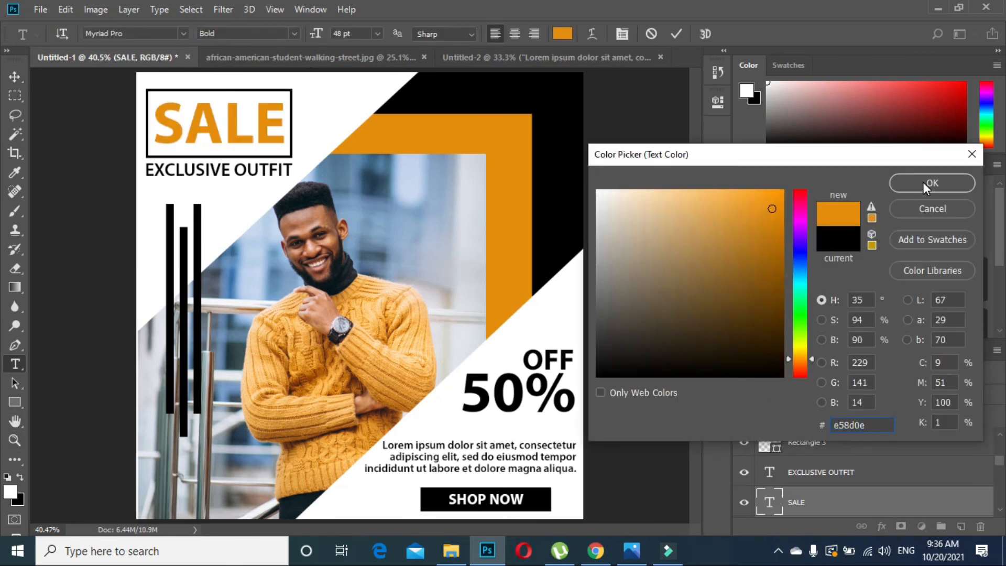
click(924, 181)
click(15, 77)
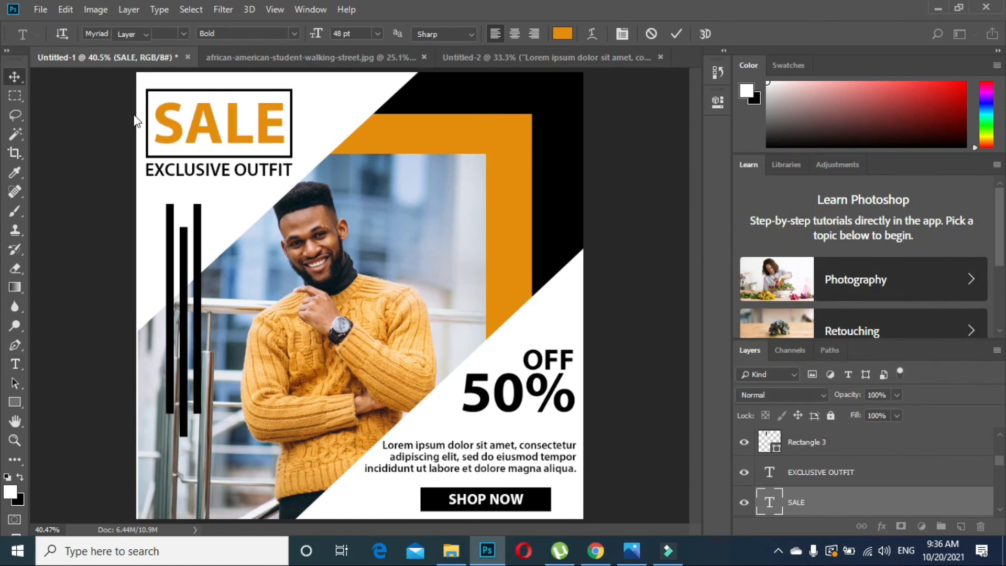
- Recolor only the digits "50" in the "50%" text to orange e58d0e
double_click(521, 390)
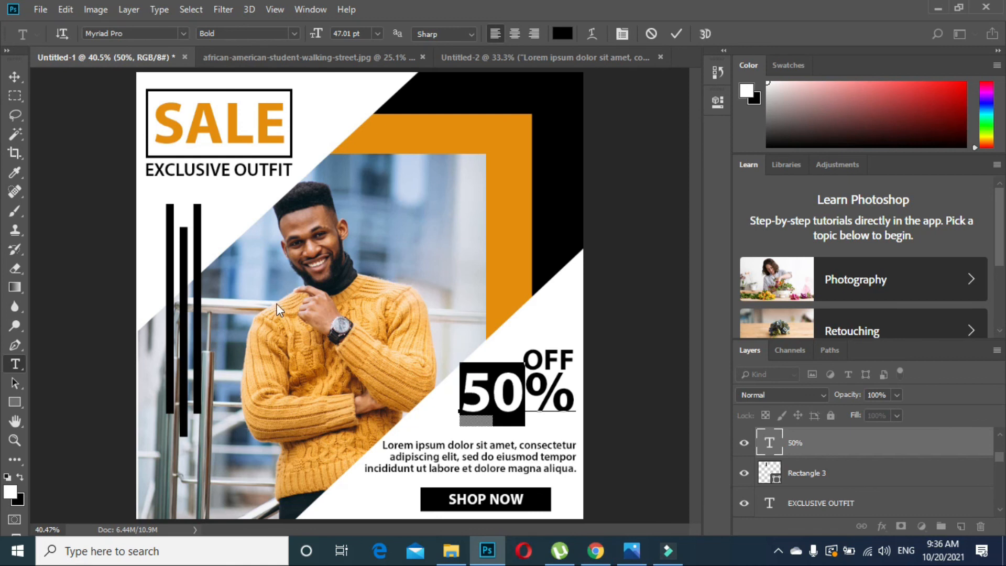
click(562, 34)
click(500, 126)
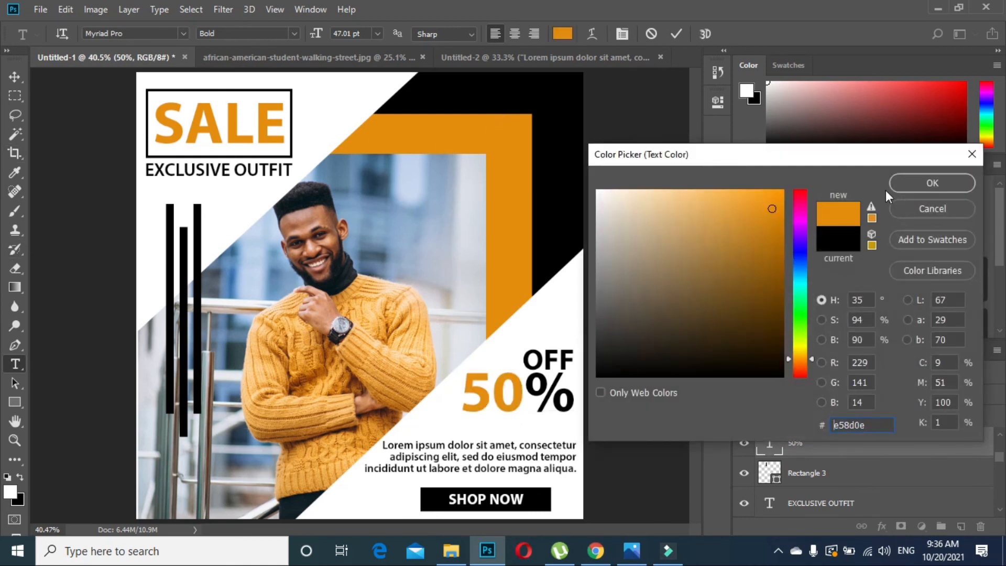
click(922, 181)
click(23, 76)
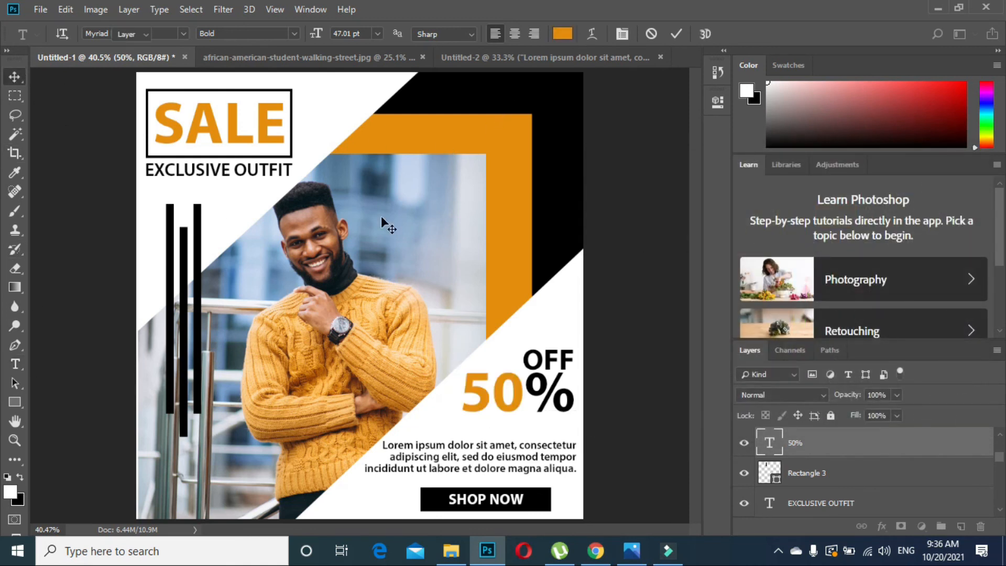
- Recolor the middle of the three vertical accent bars to orange e58d0e
click(197, 309)
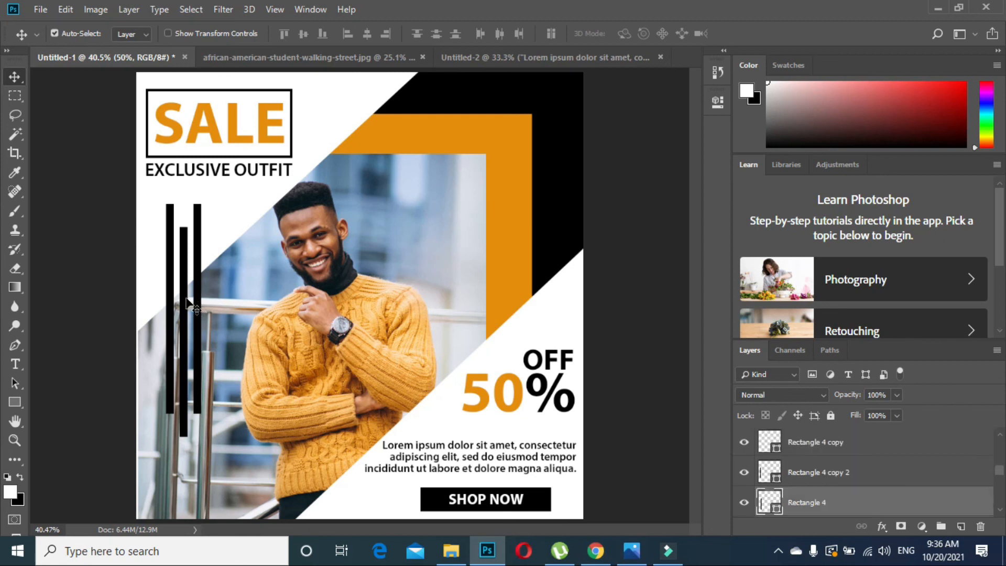
double_click(769, 500)
click(523, 173)
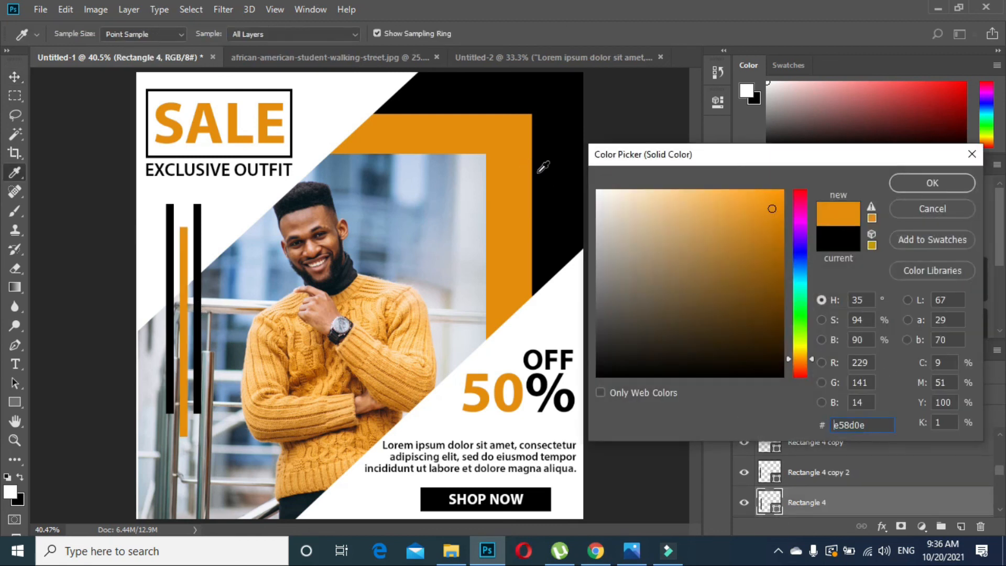
click(919, 191)
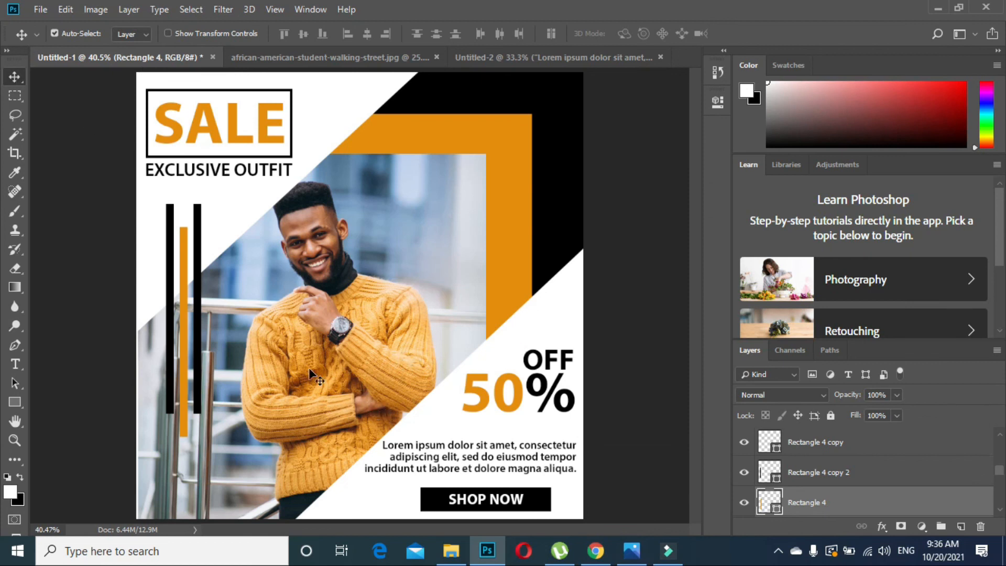
- Recolor the "%" sign in the "50%" text to orange e58d0e and deselect all layers
click(14, 363)
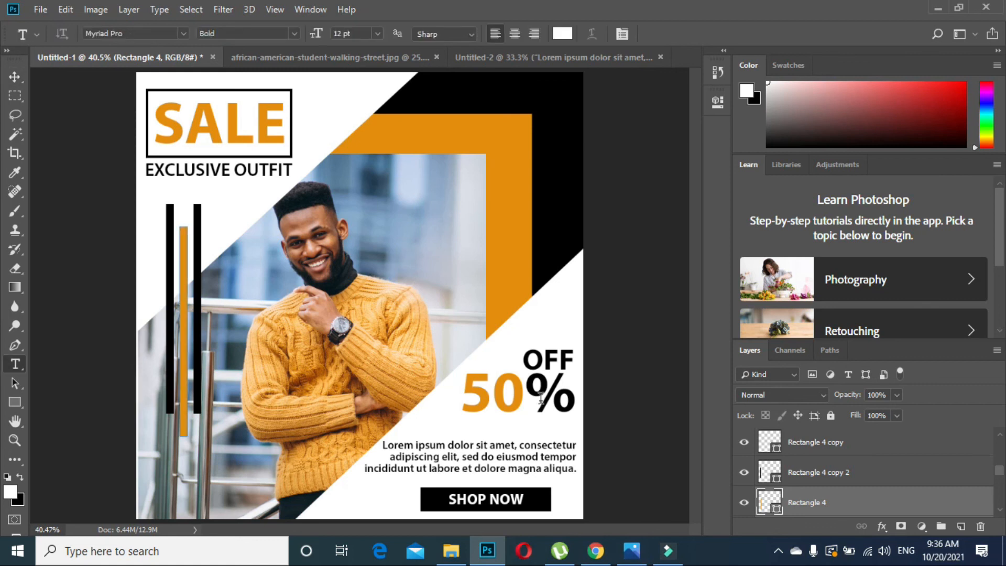
click(541, 398)
click(562, 33)
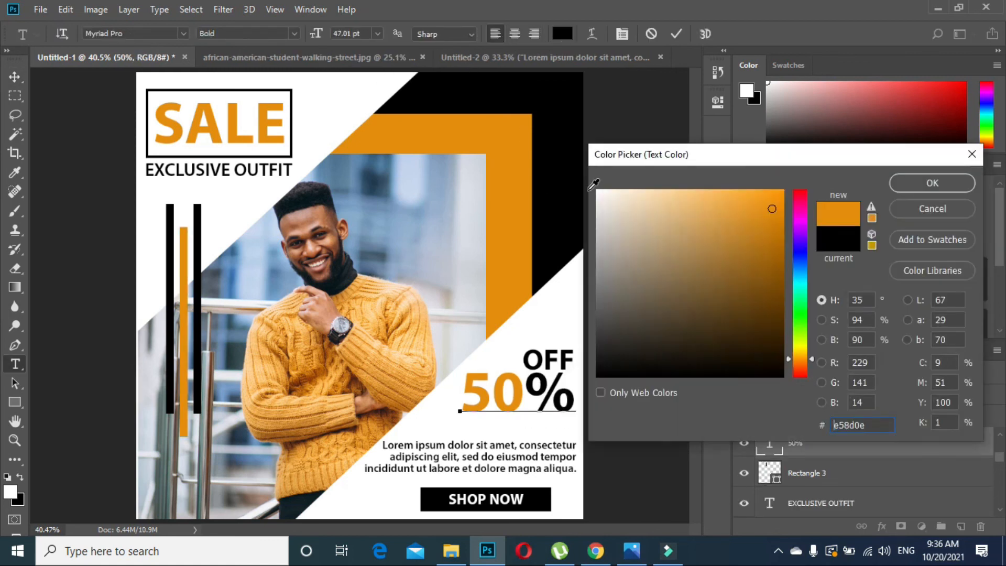
click(912, 180)
click(14, 76)
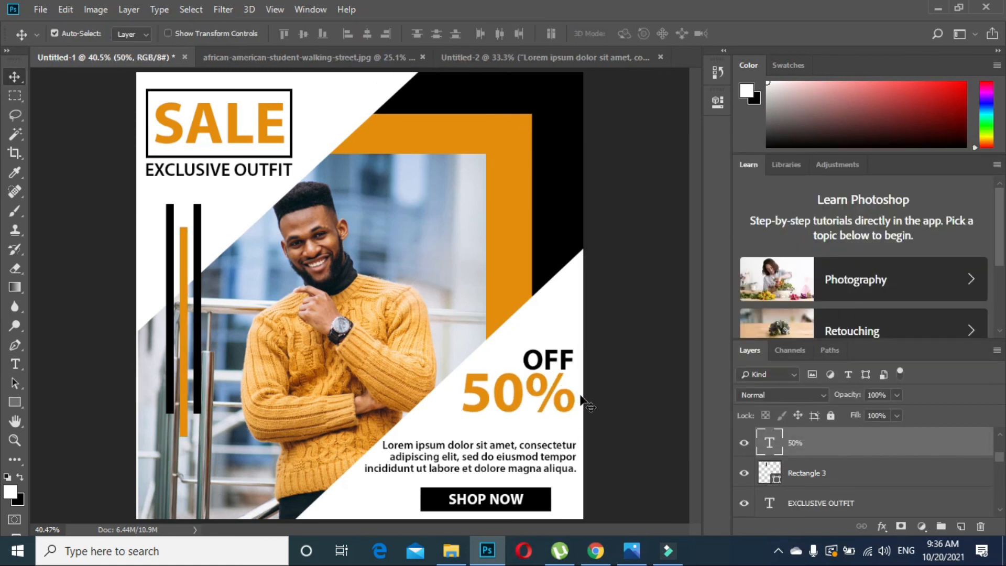
click(613, 403)
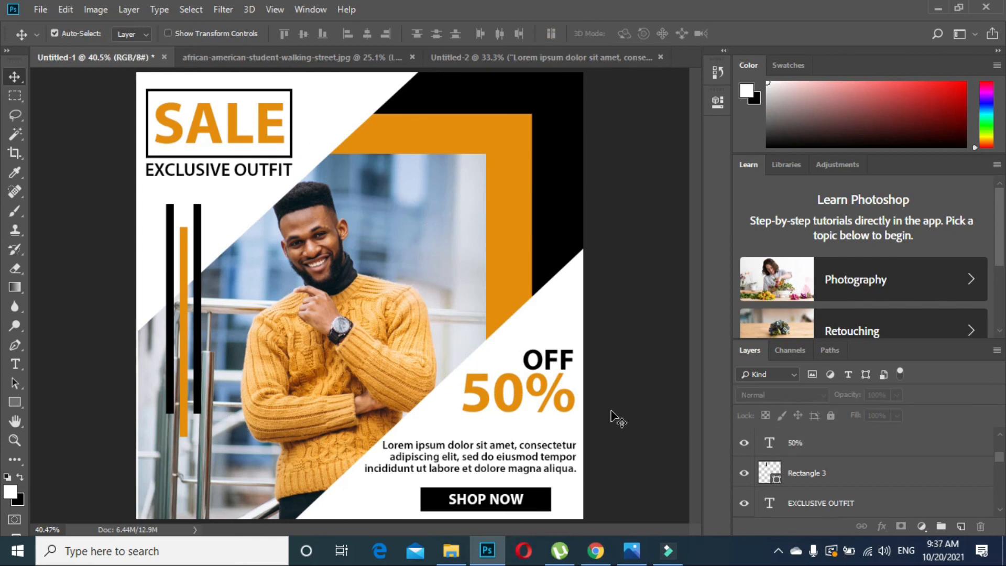